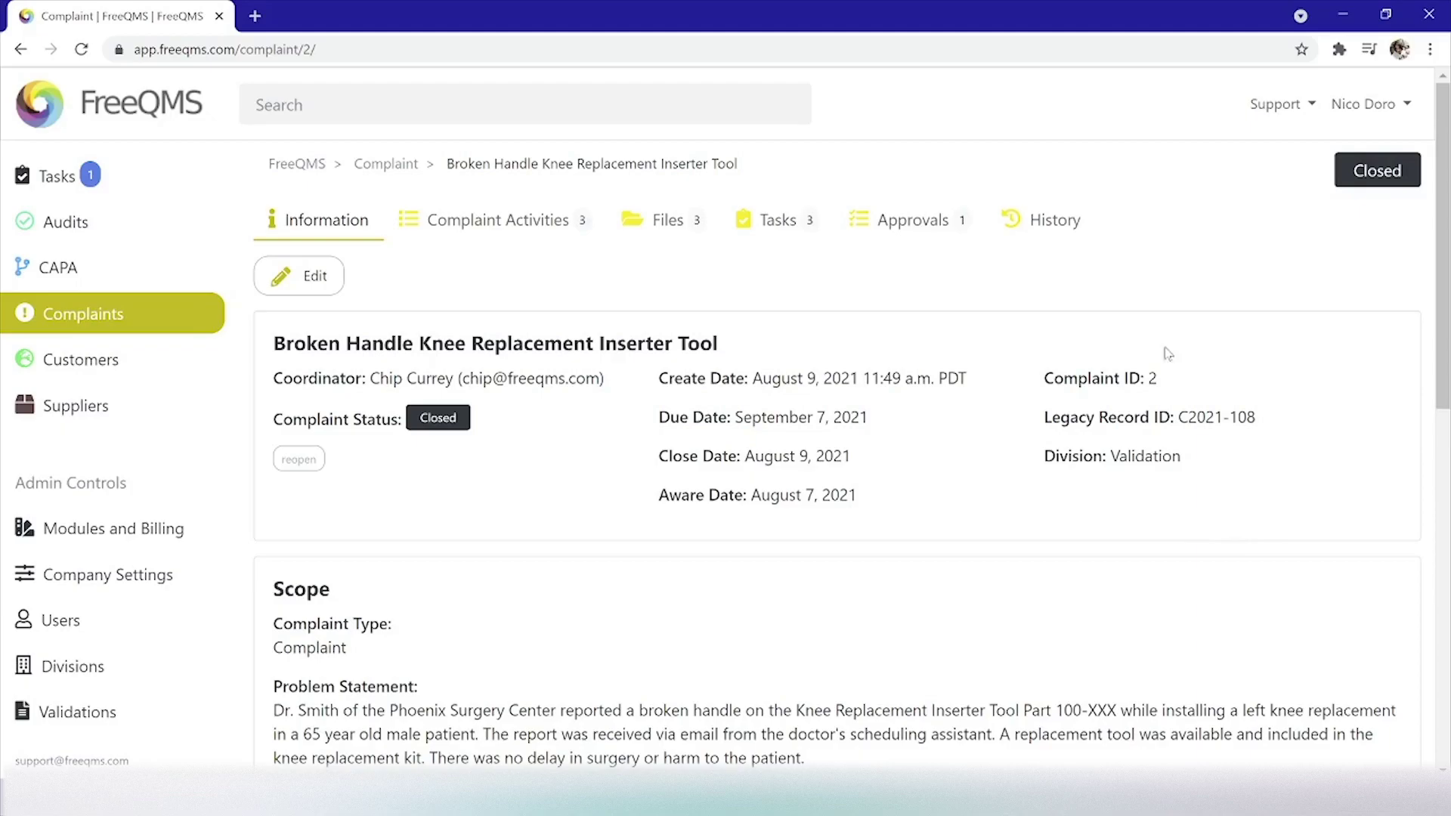
Step: Check the Broken Handle complaint's three activities and activity types, then scroll through its Information details
click(502, 237)
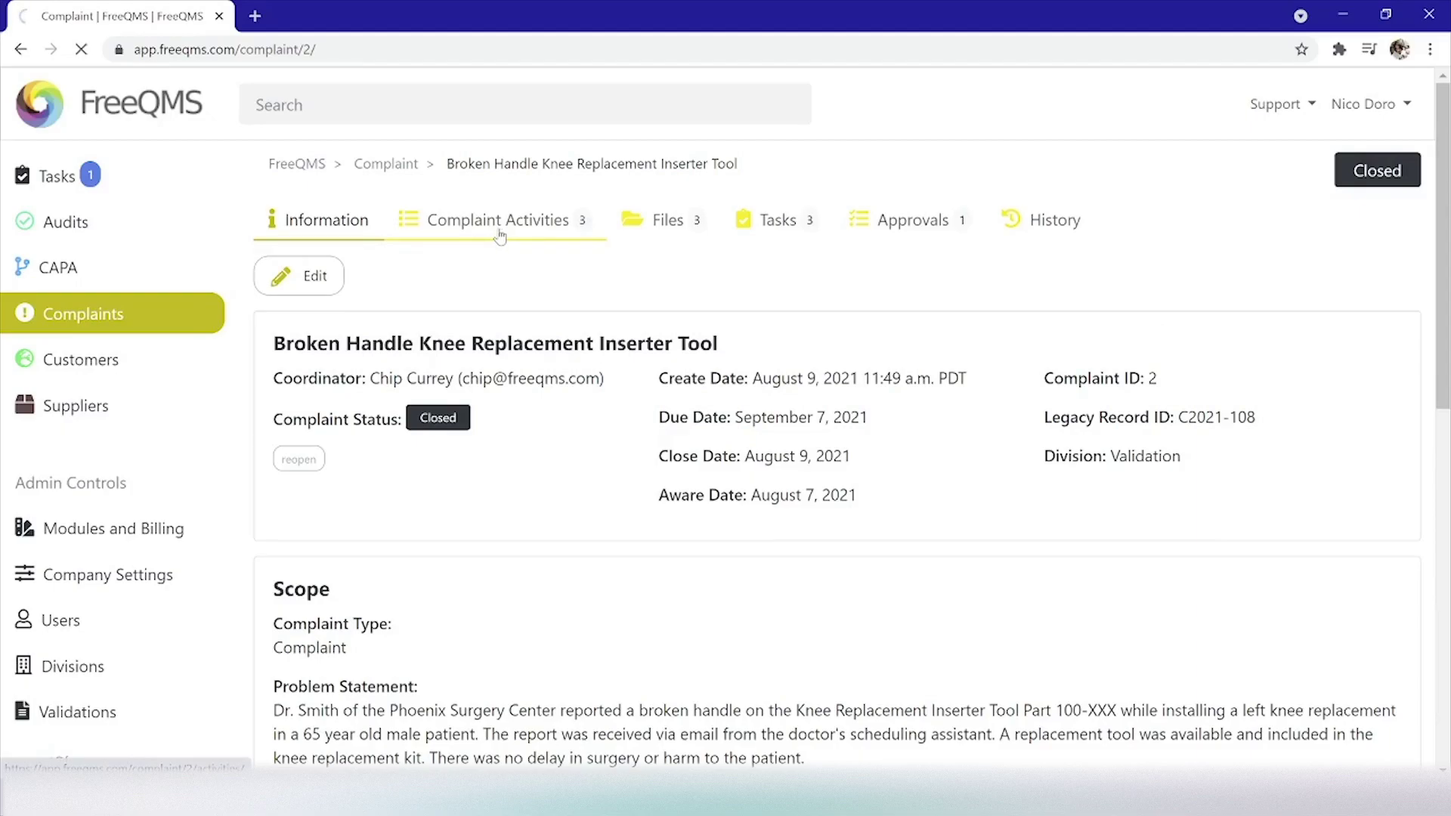
click(450, 273)
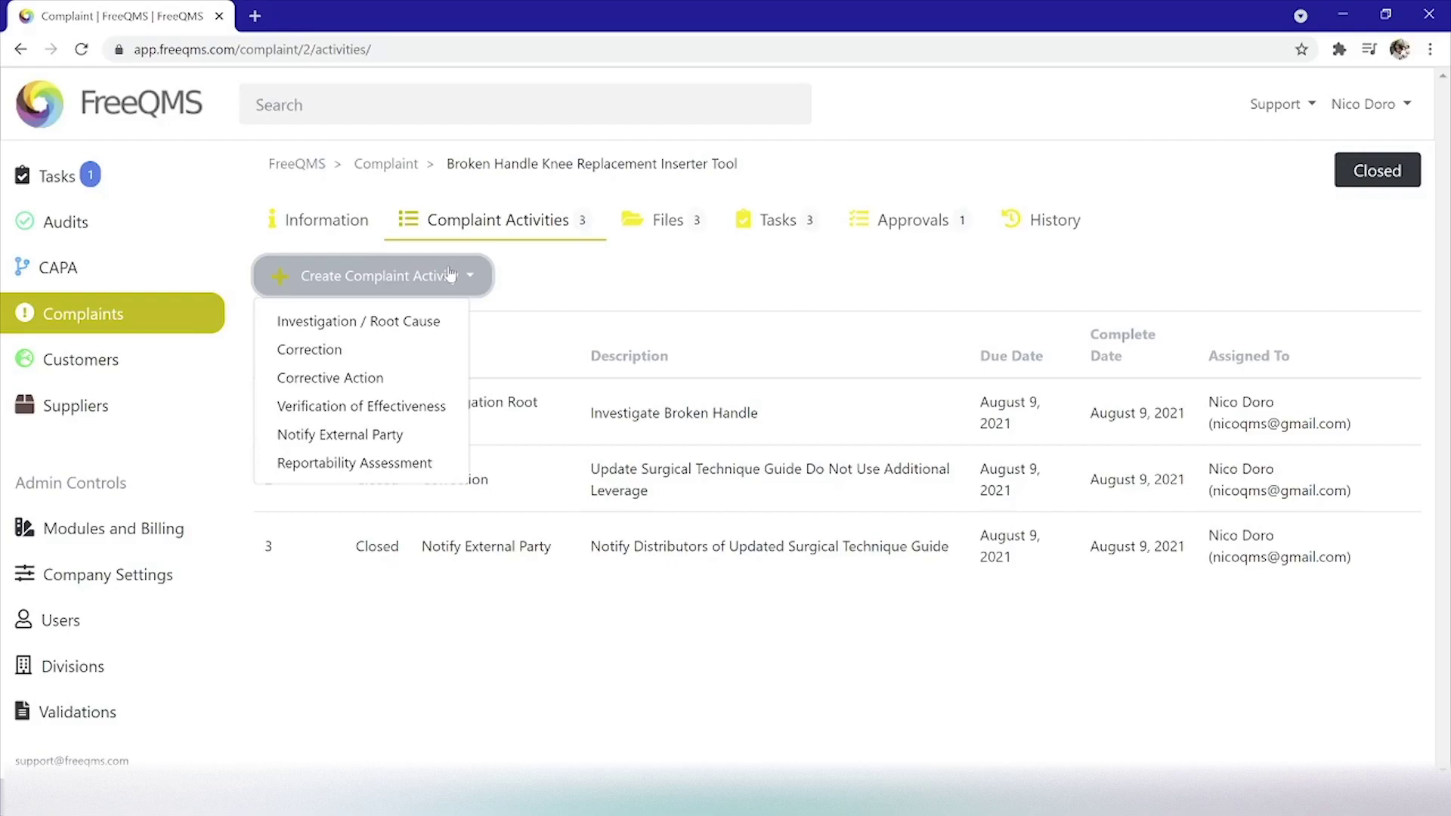
click(333, 225)
scroll(373, 291, down, 1)
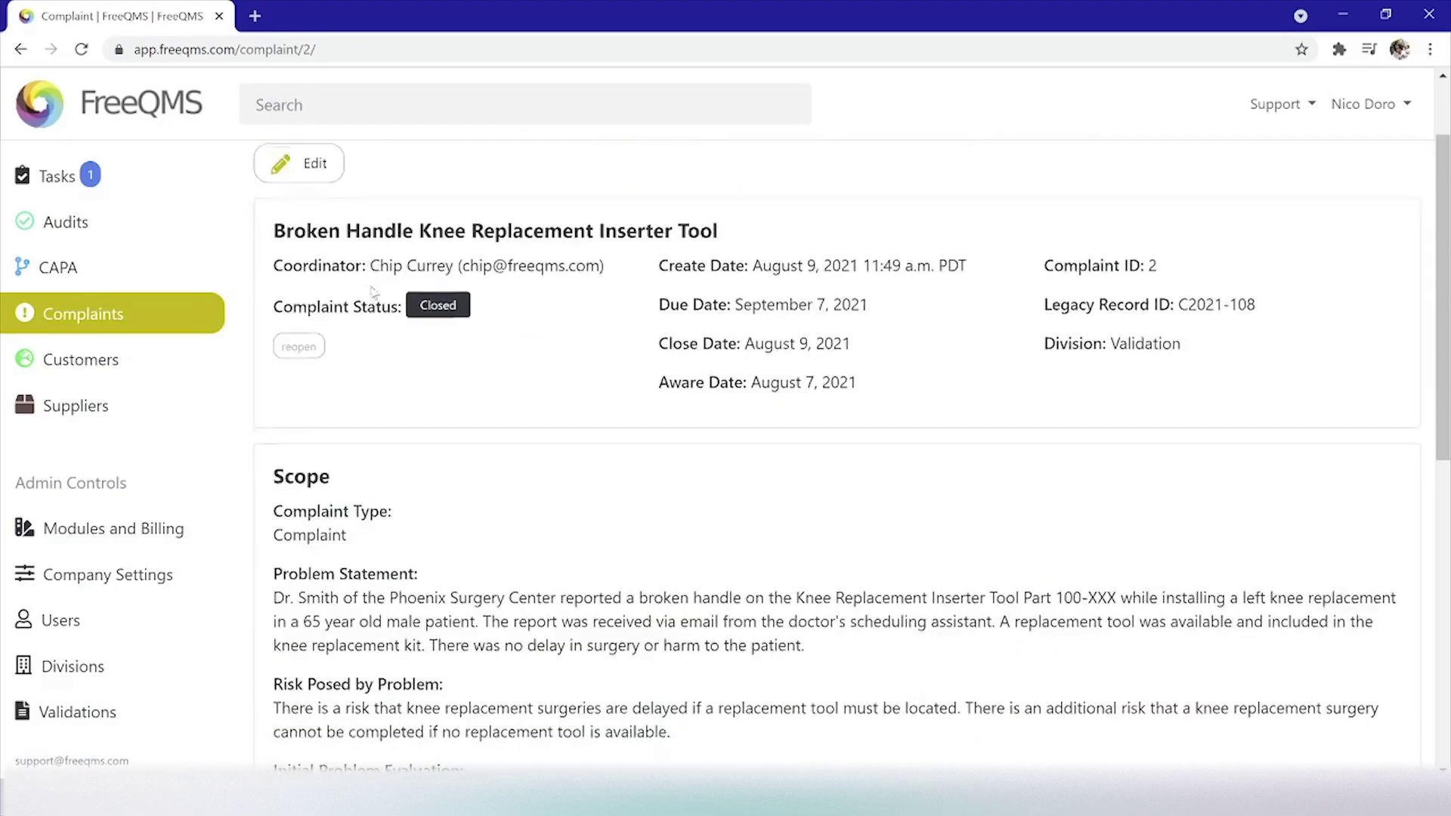
scroll(372, 291, down, 2)
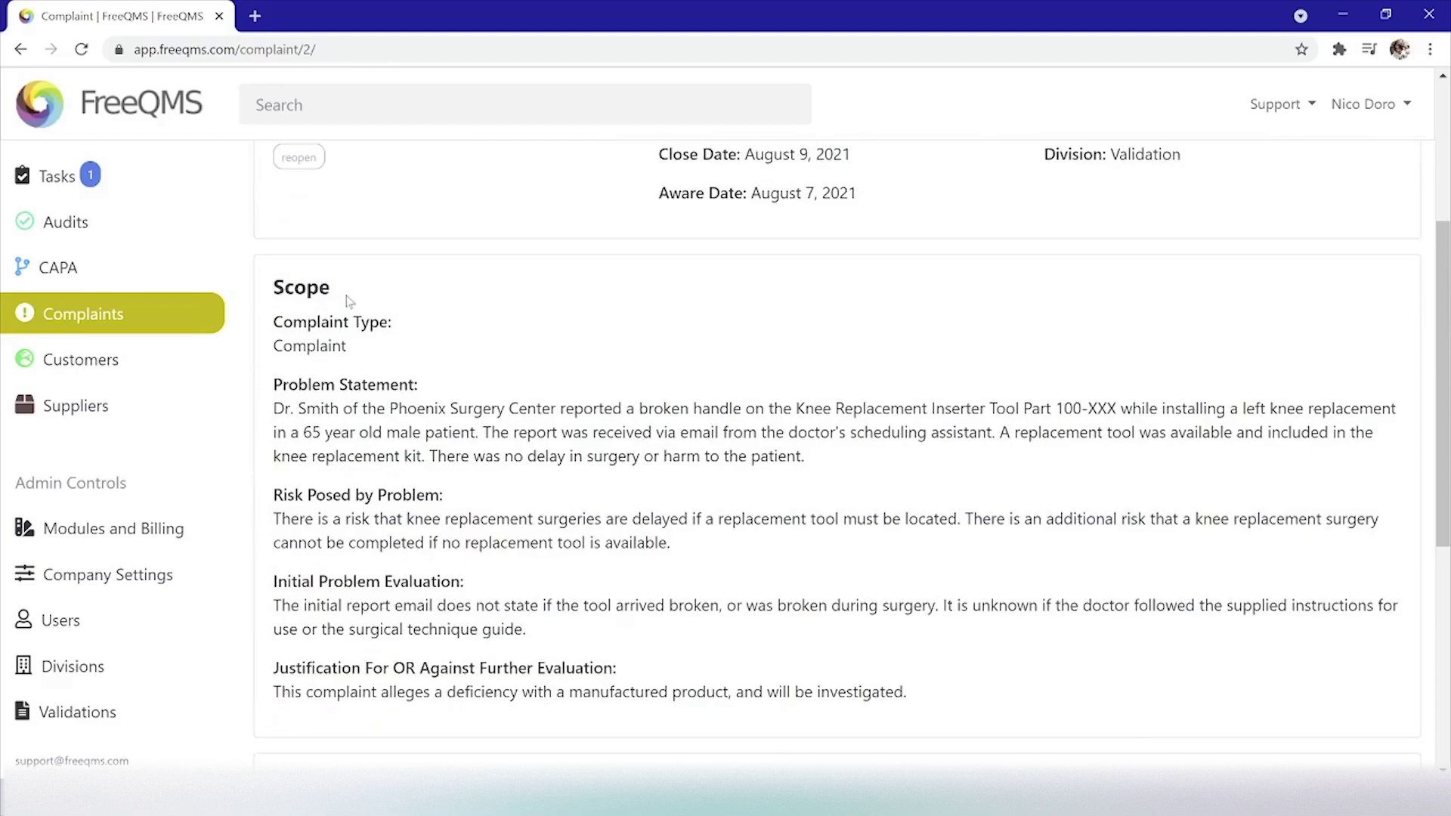
drag(349, 301, 275, 291)
scroll(463, 395, down, 5)
drag(431, 510, 277, 510)
click(1305, 570)
scroll(998, 457, up, 8)
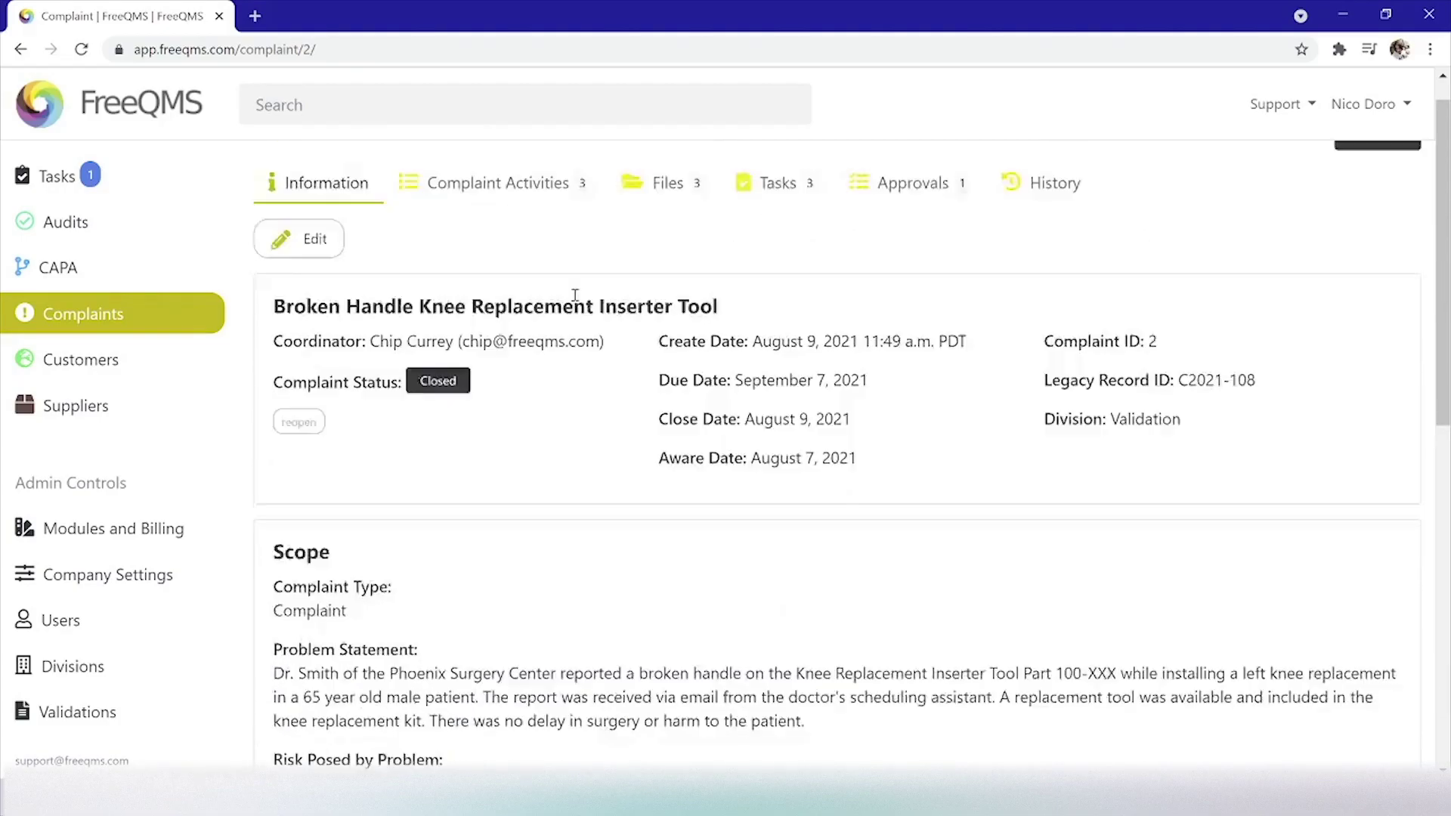
Step: Browse the activity types list, then view the complaint's Approved closing cycle citing SOP 1000
click(483, 220)
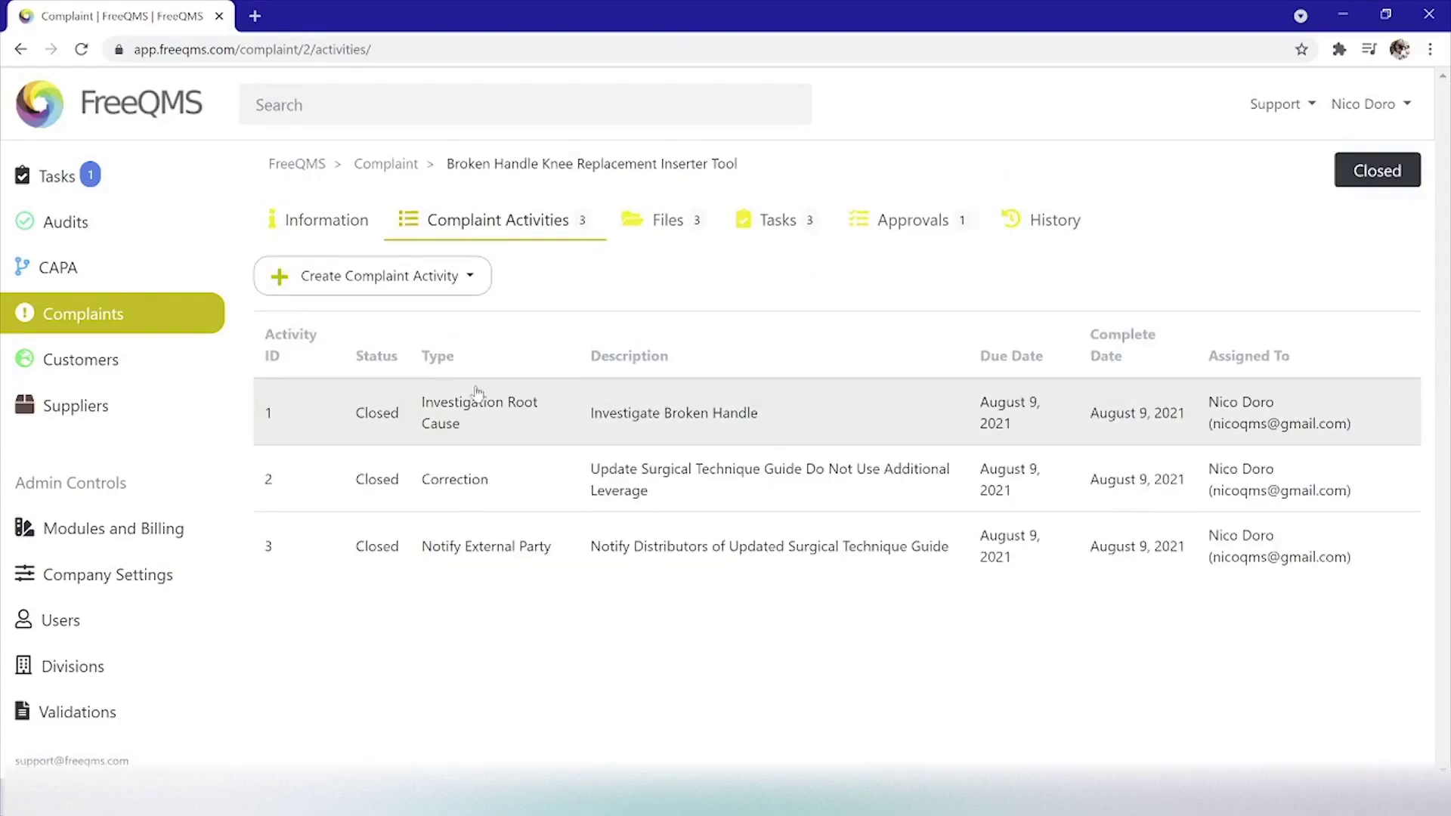
click(457, 281)
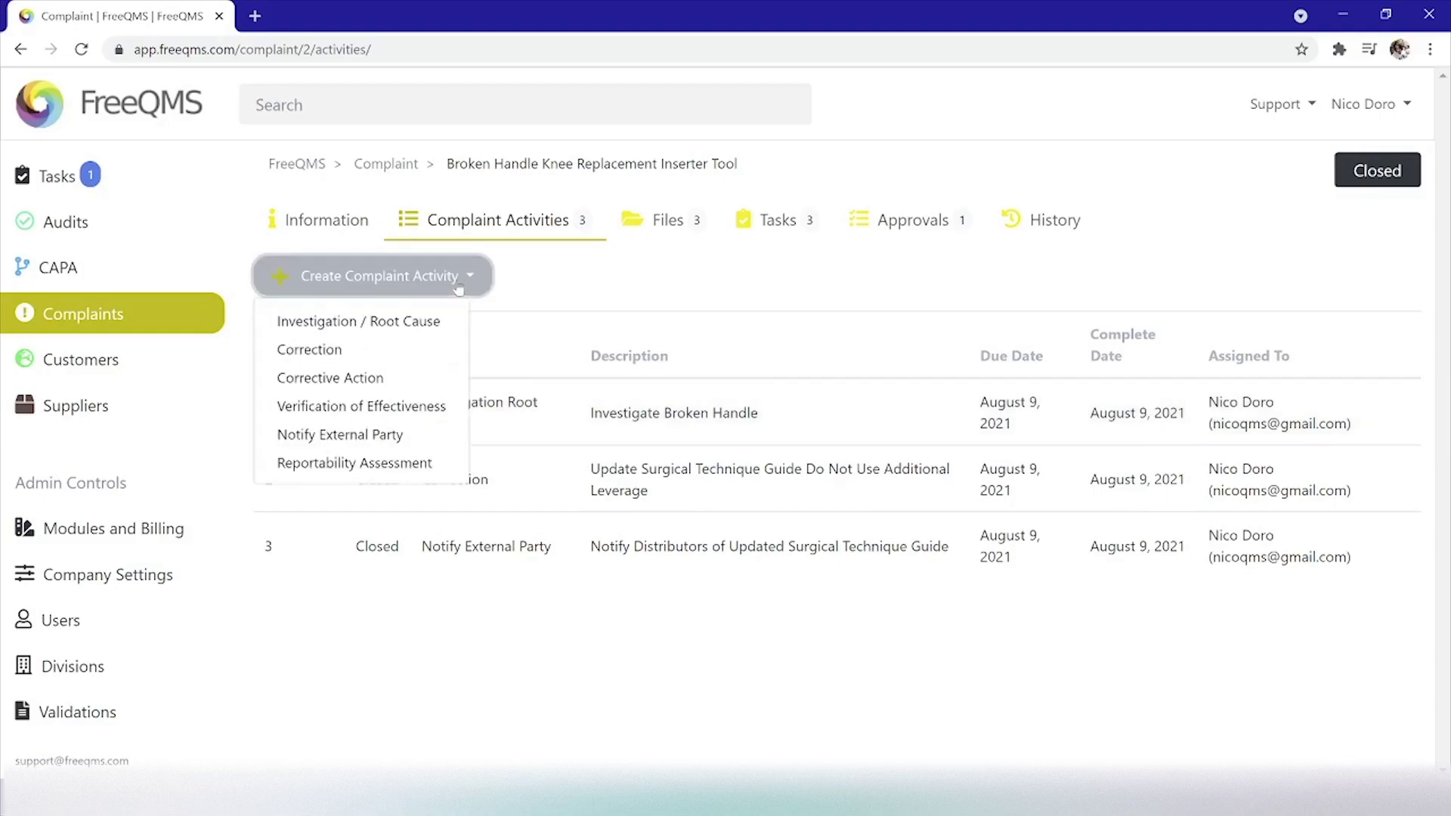
click(452, 635)
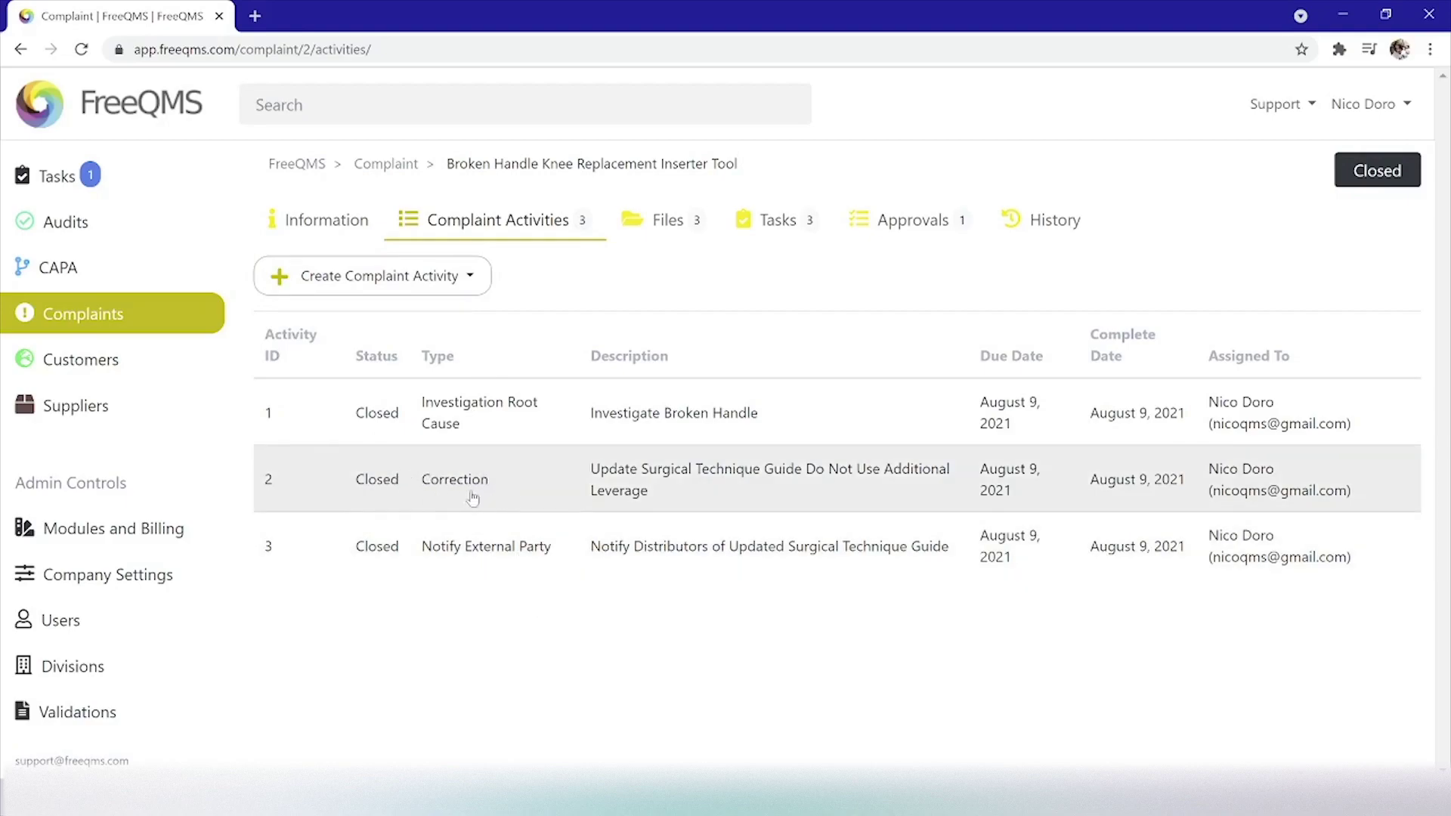
click(446, 289)
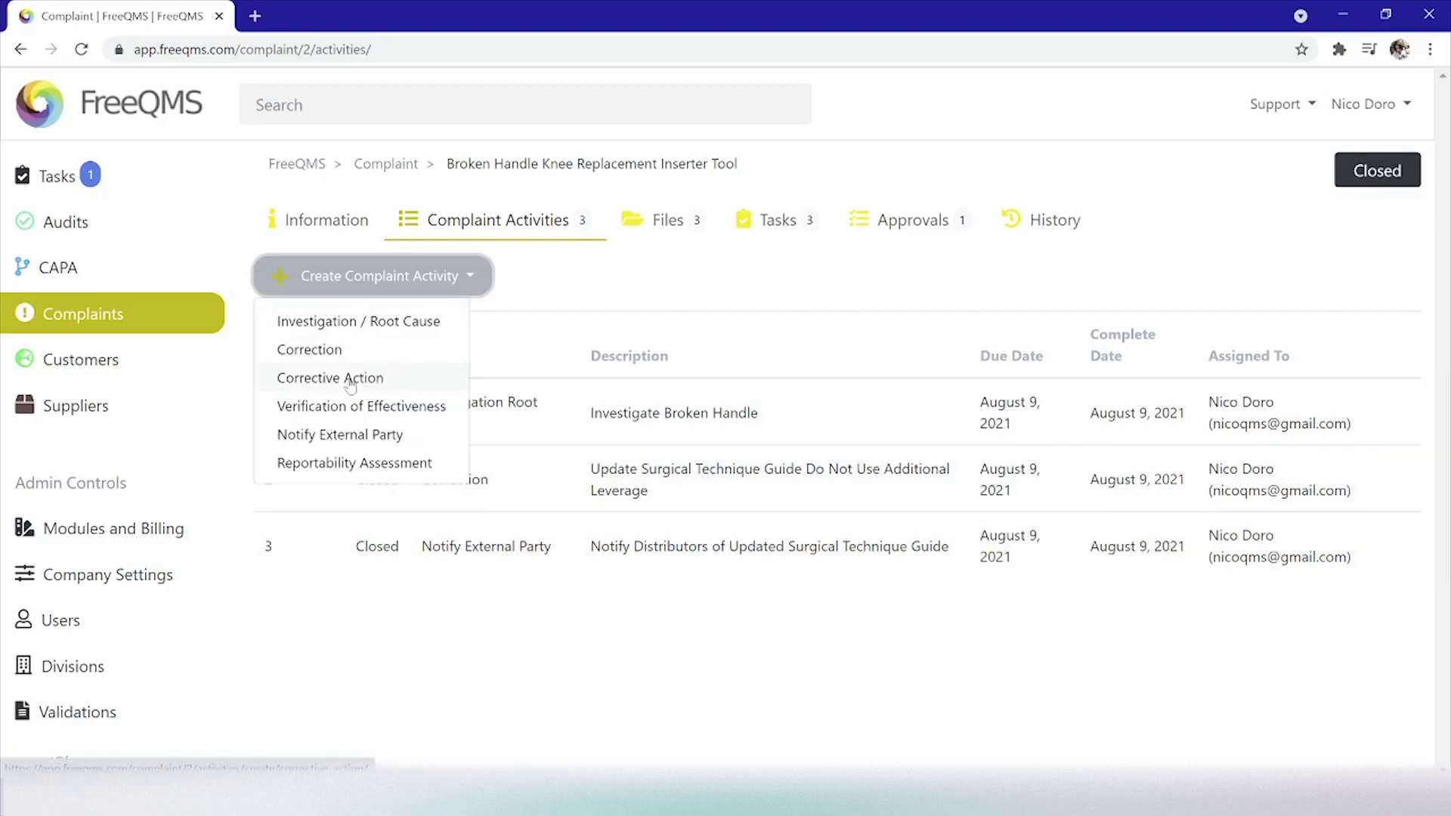
click(541, 287)
click(378, 276)
click(854, 230)
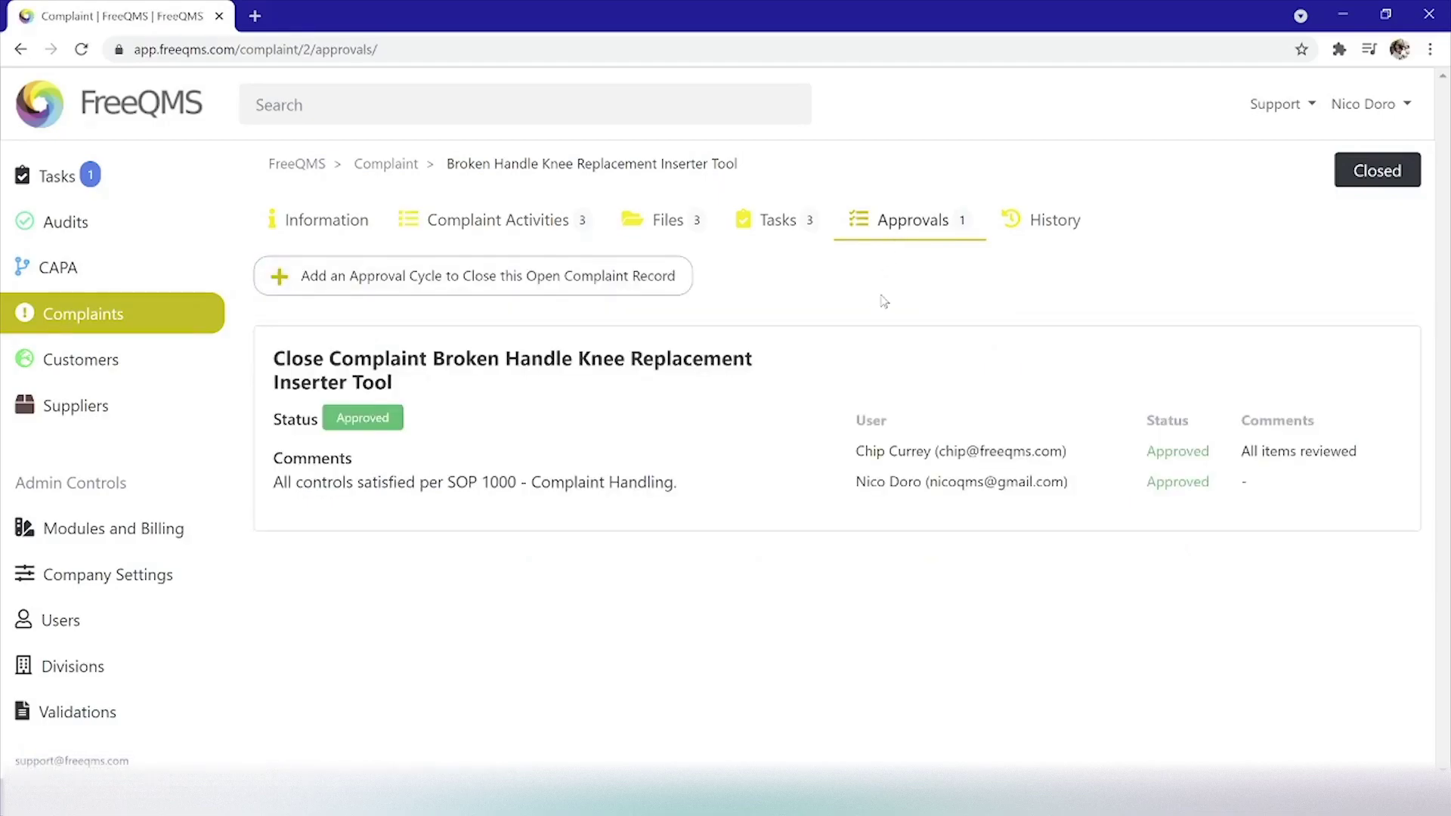
Step: Go from the Modules page into Complaints and start a new Create Complaint form
click(103, 119)
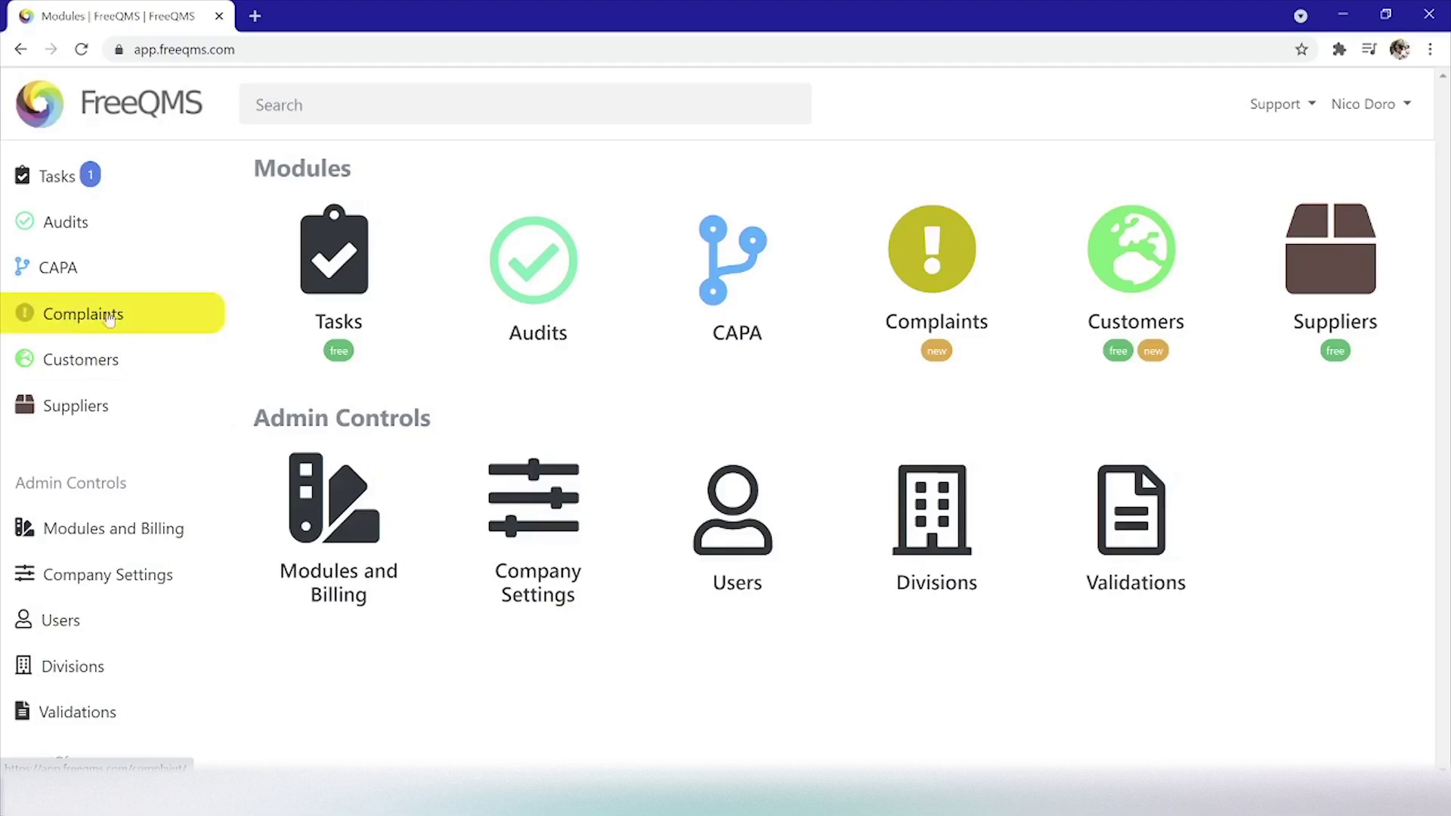
click(969, 284)
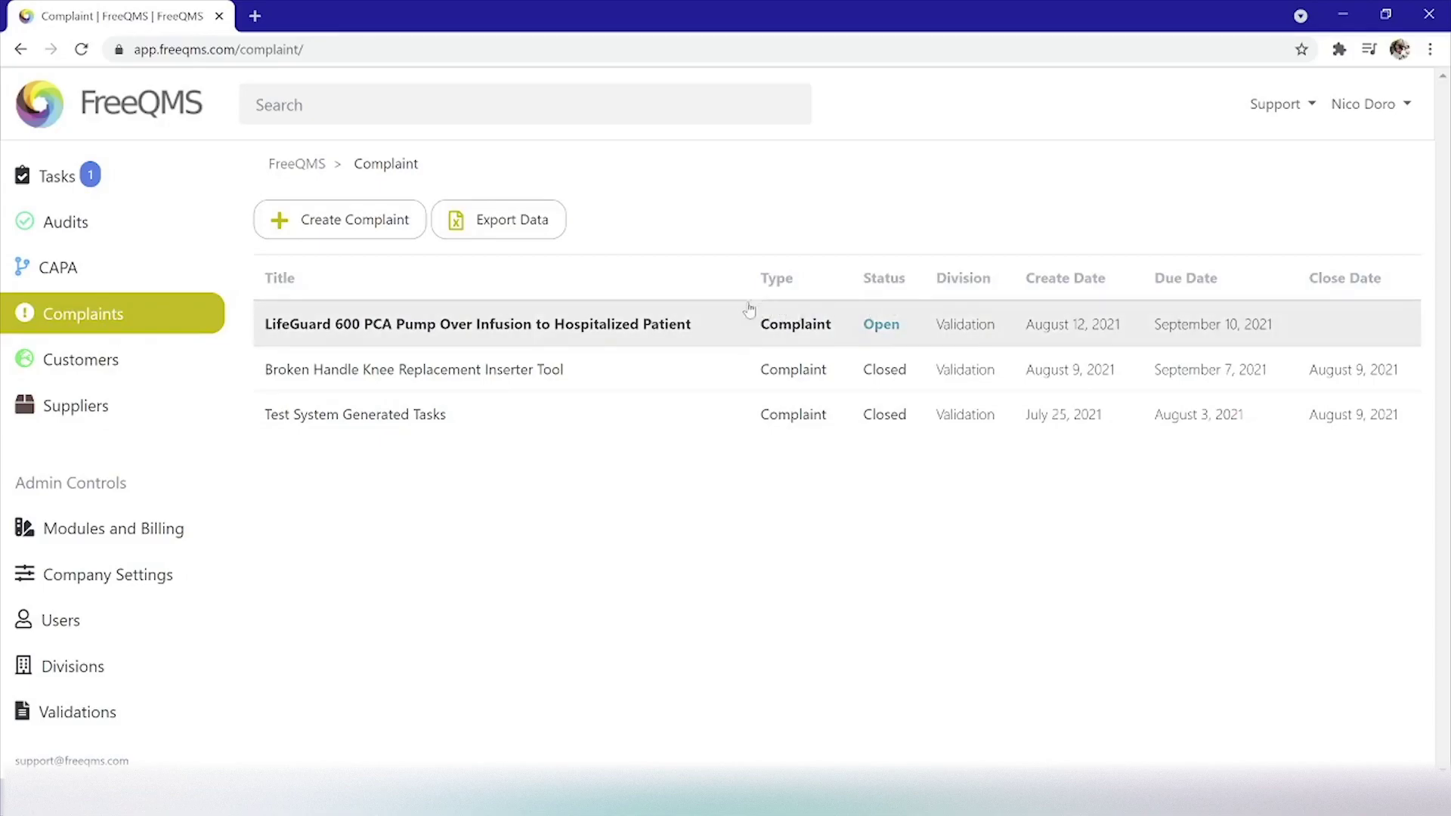
click(369, 226)
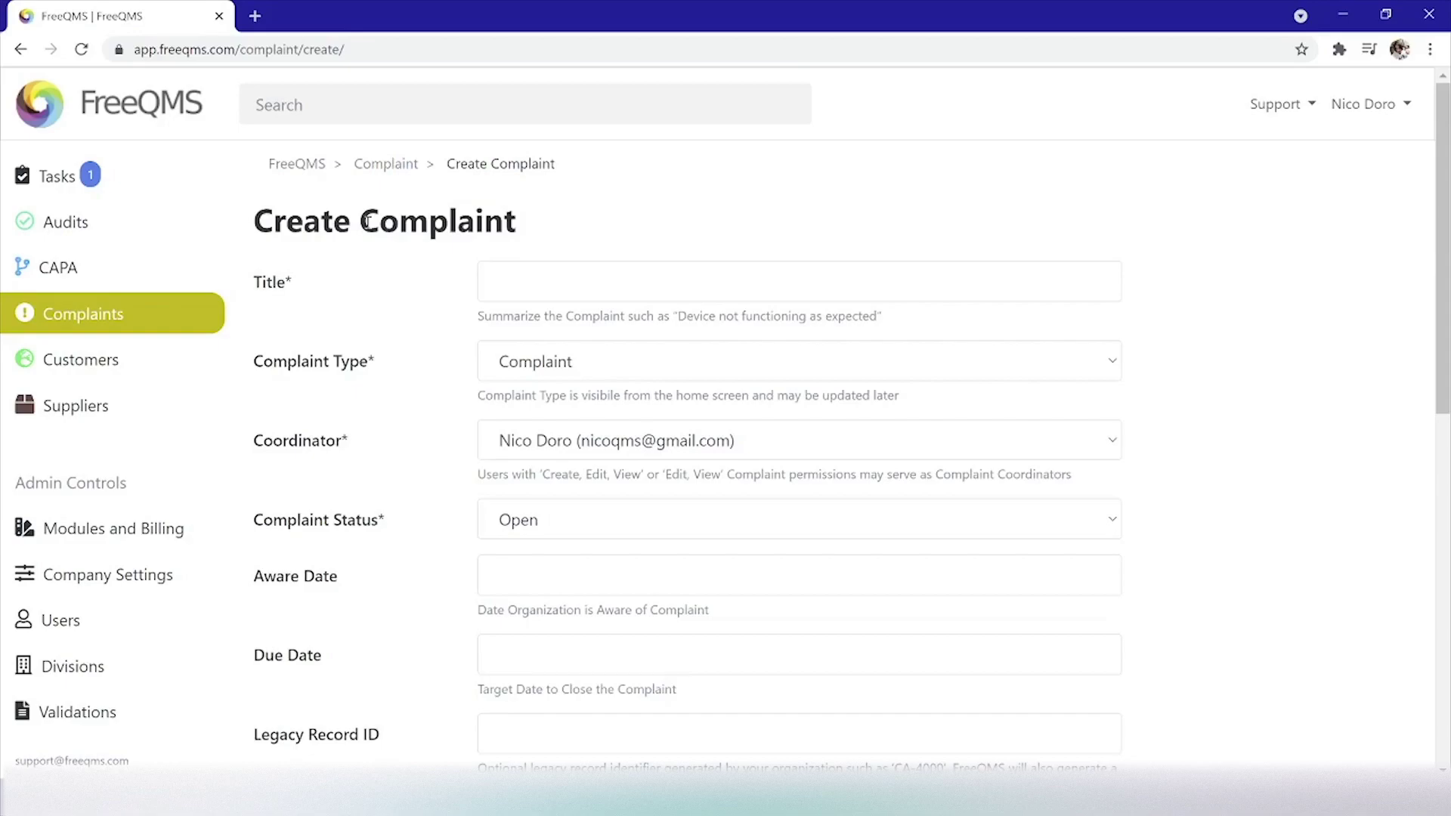
Step: Enter the title 'LifeGuard 600 PCA Pump Over Infusion to Hospitalized Patient'
click(582, 278)
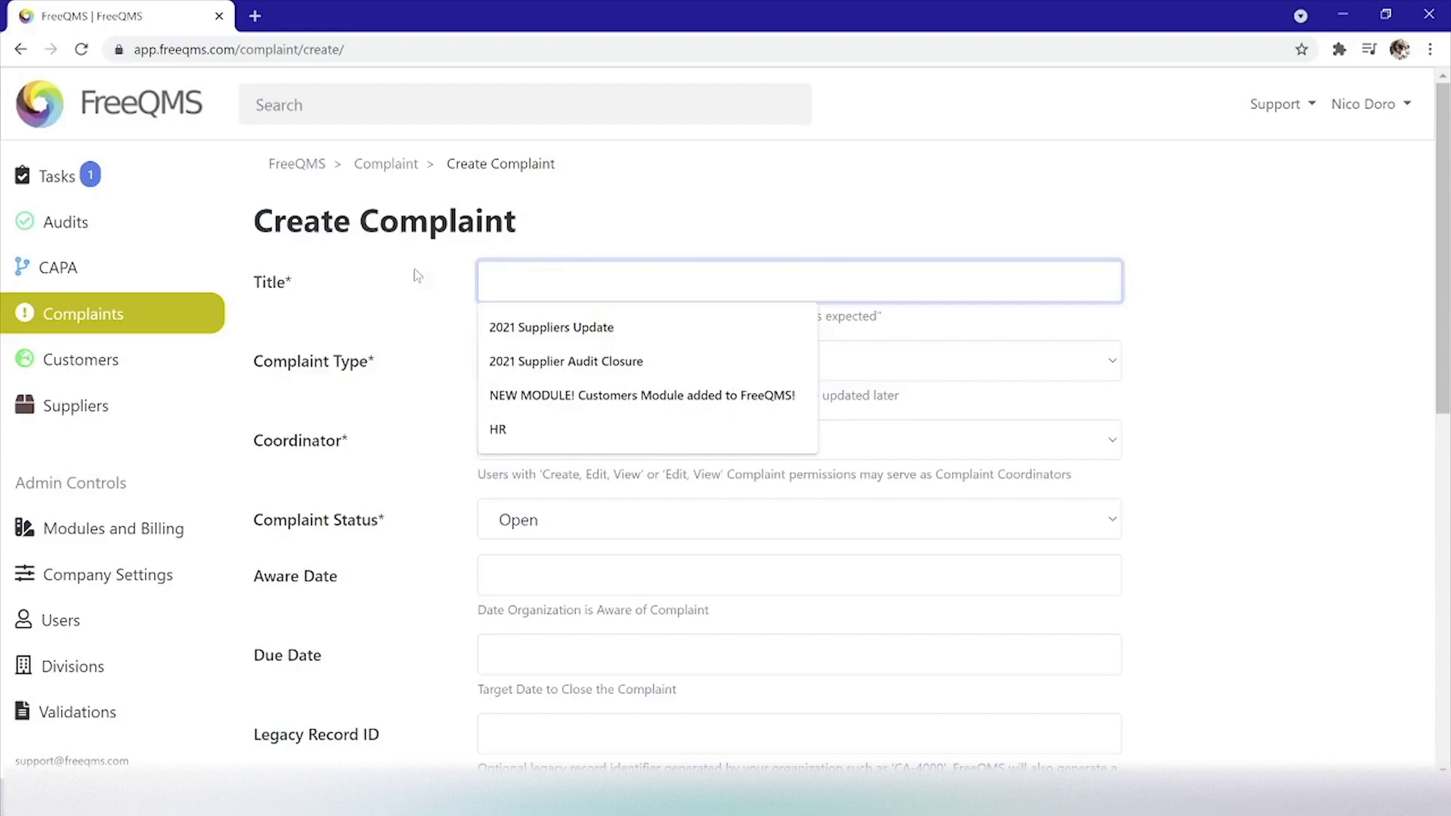
text(LifeGuard 600 PCA)
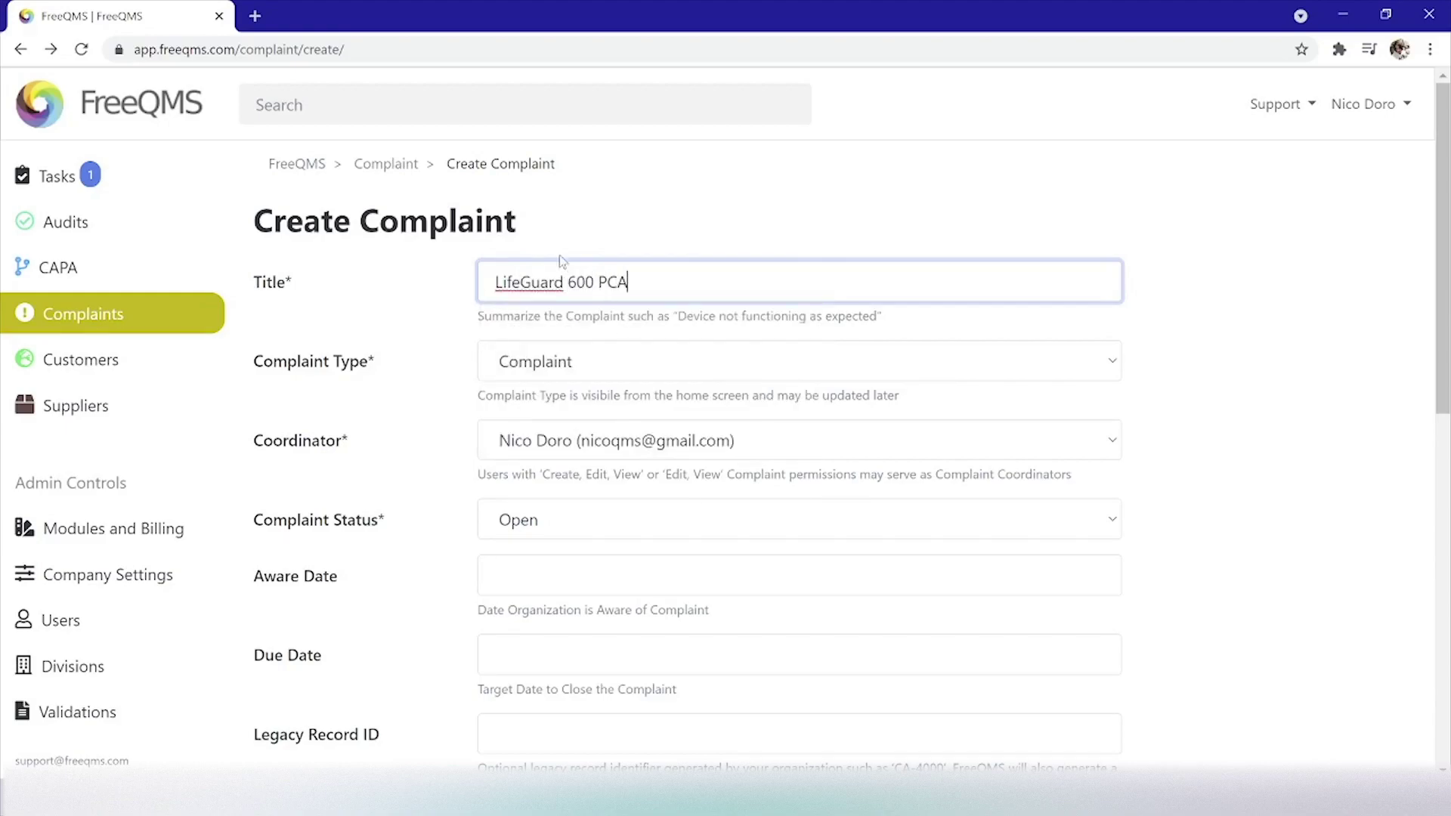
text( Pump Over Infusion to Hospi)
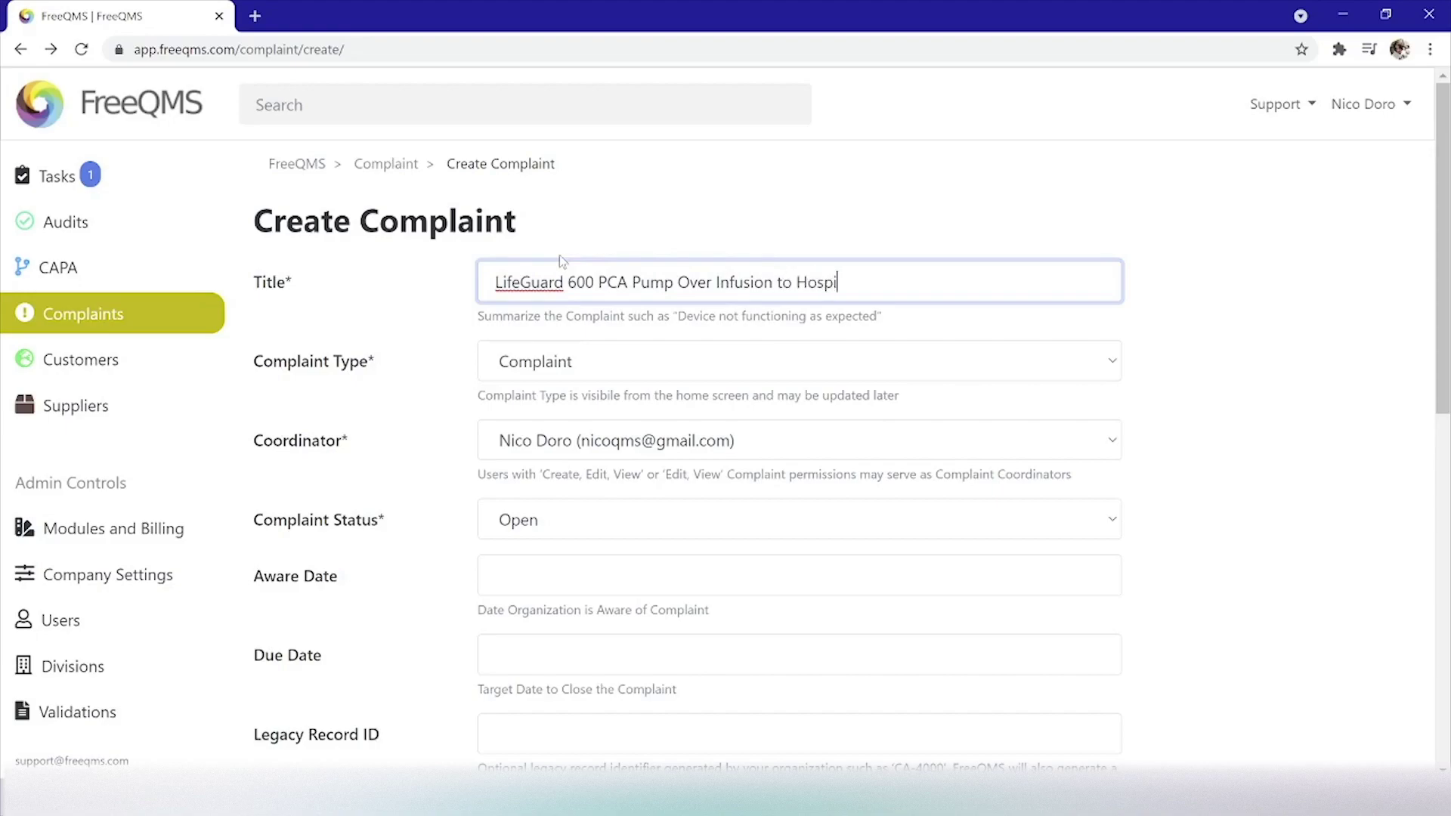
text(talized Patient)
Step: Set Complaint Type to Reportable Complaint, keeping the current coordinator and Open status
scroll(561, 266, down, 1)
click(557, 279)
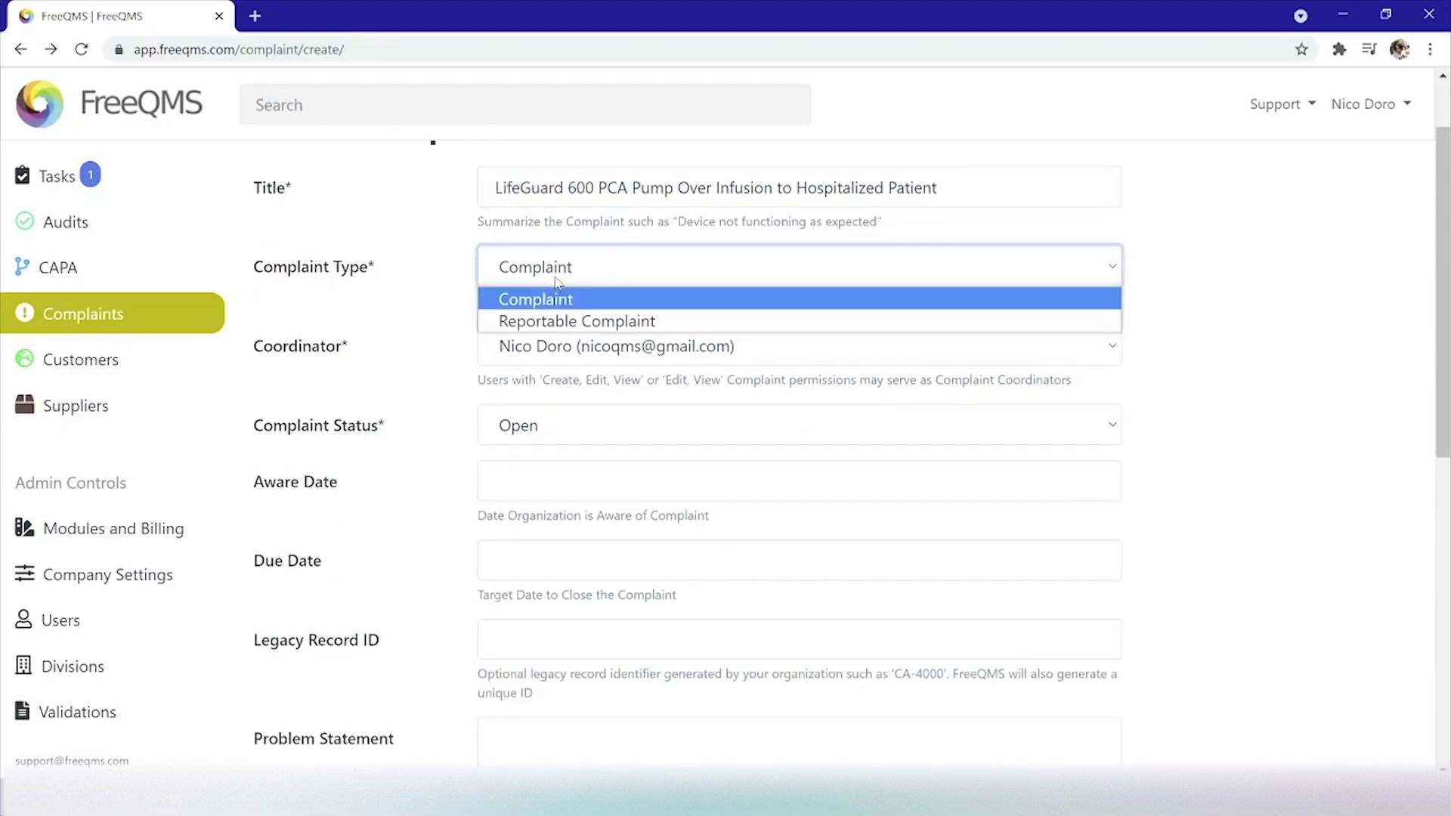
click(558, 323)
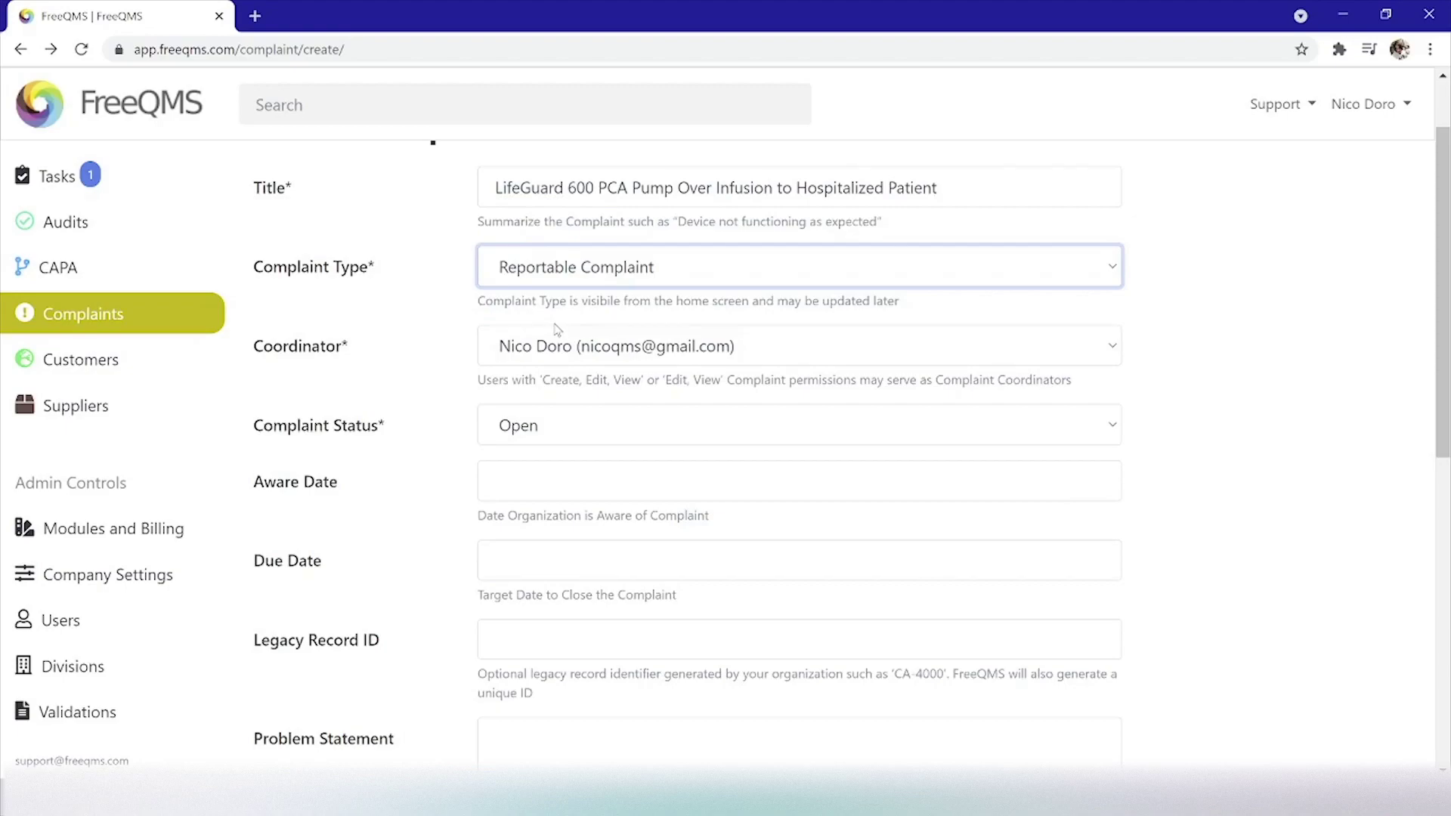
click(567, 361)
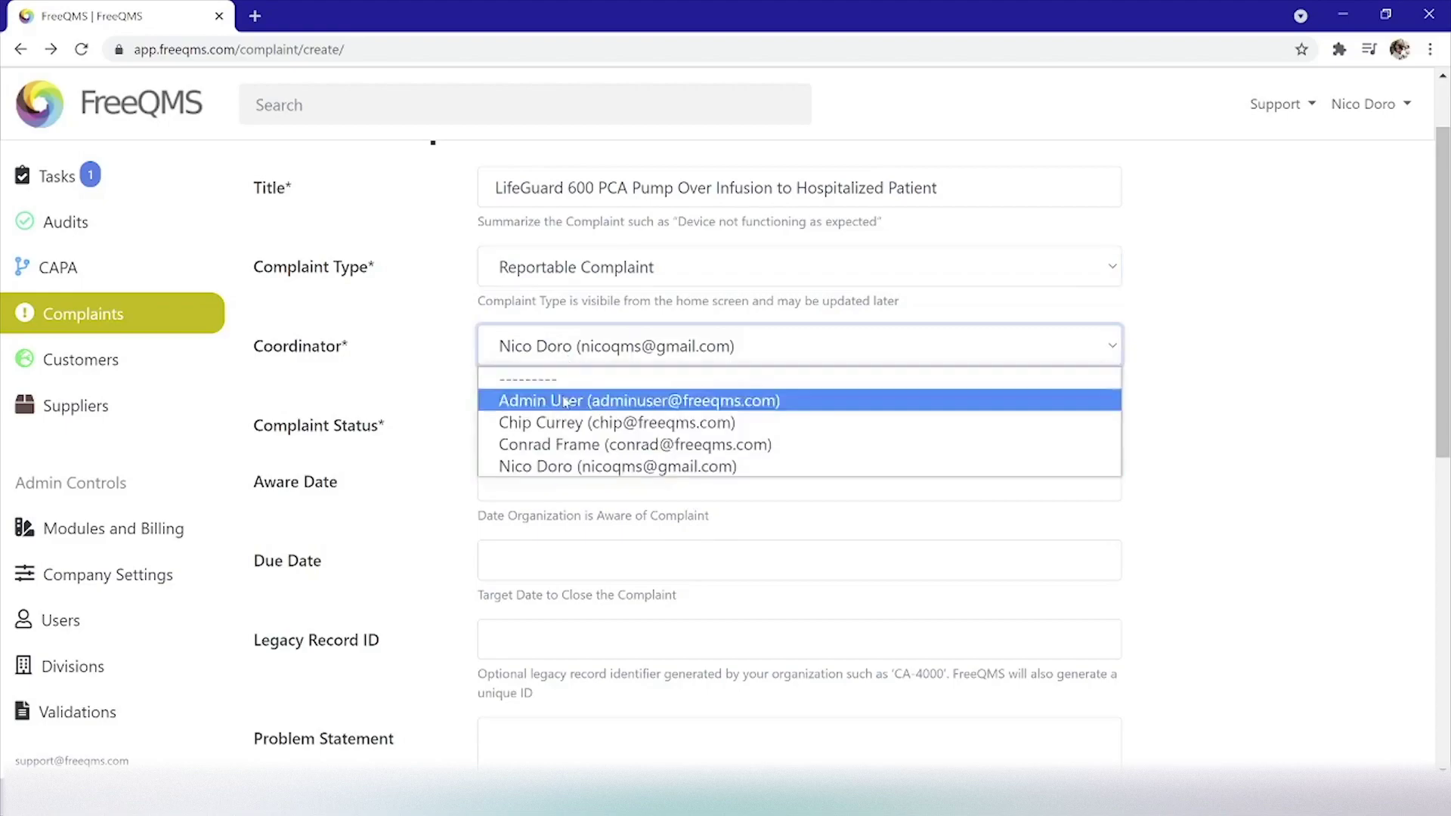
click(546, 466)
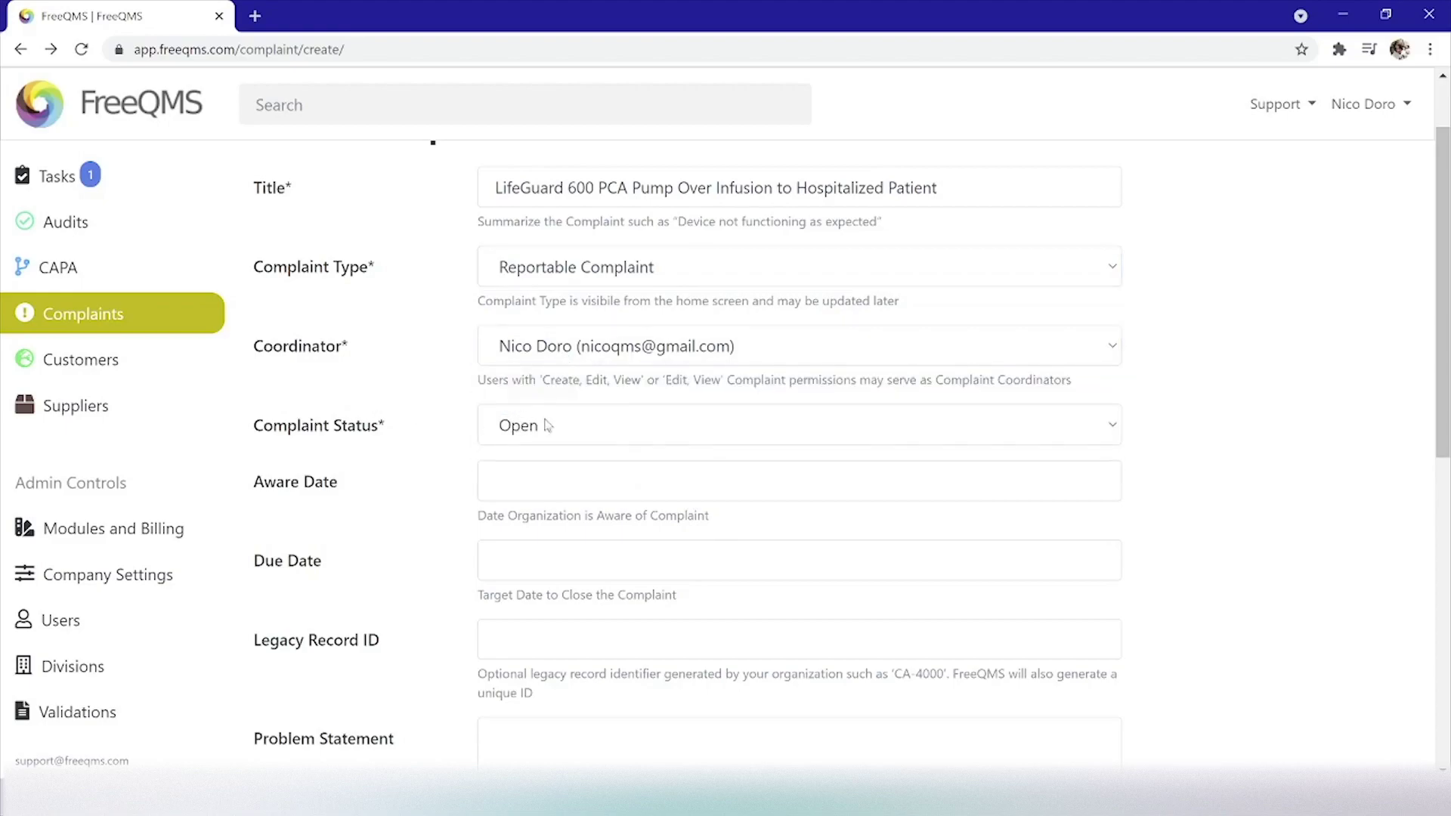
click(551, 424)
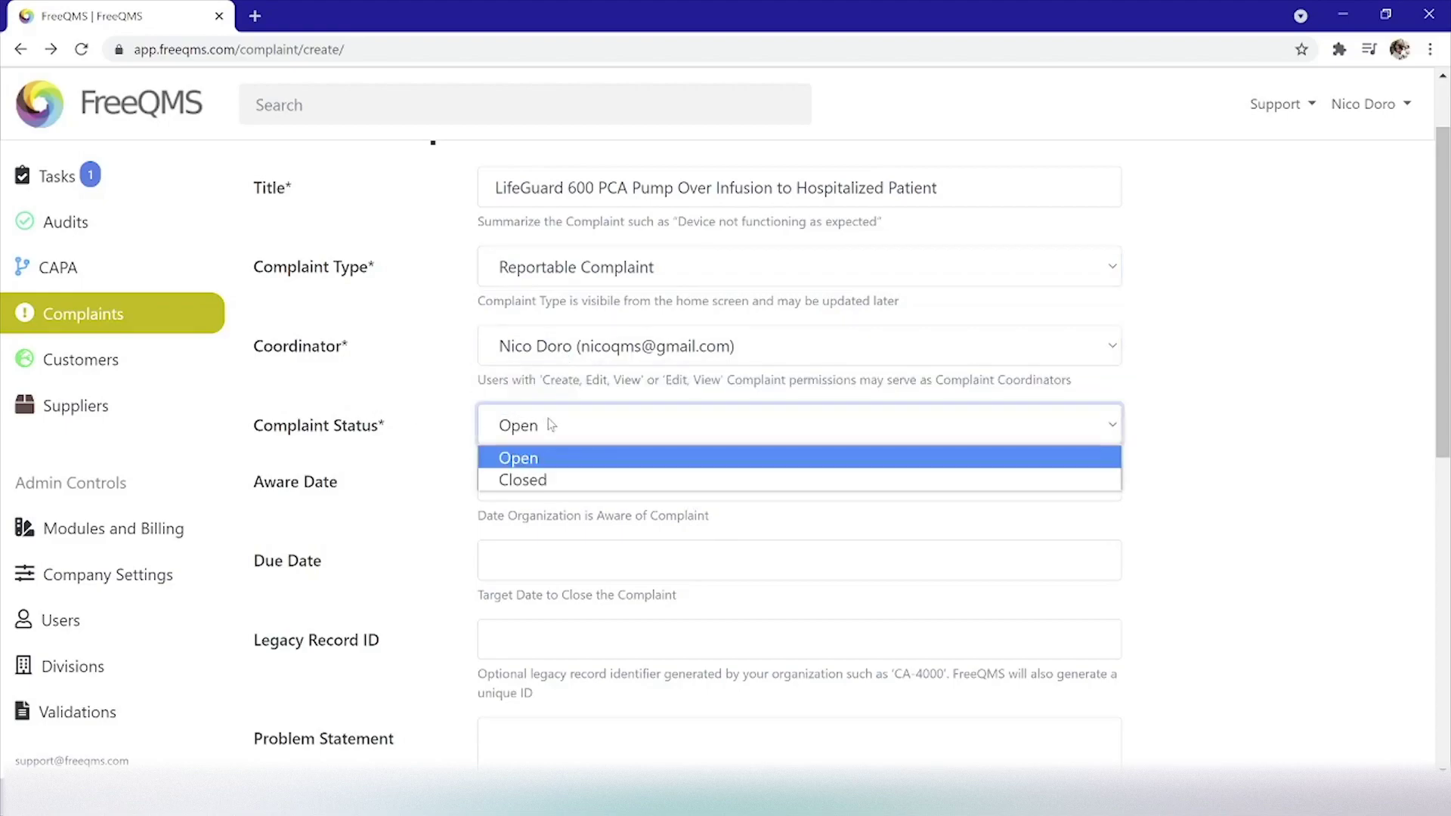
click(527, 463)
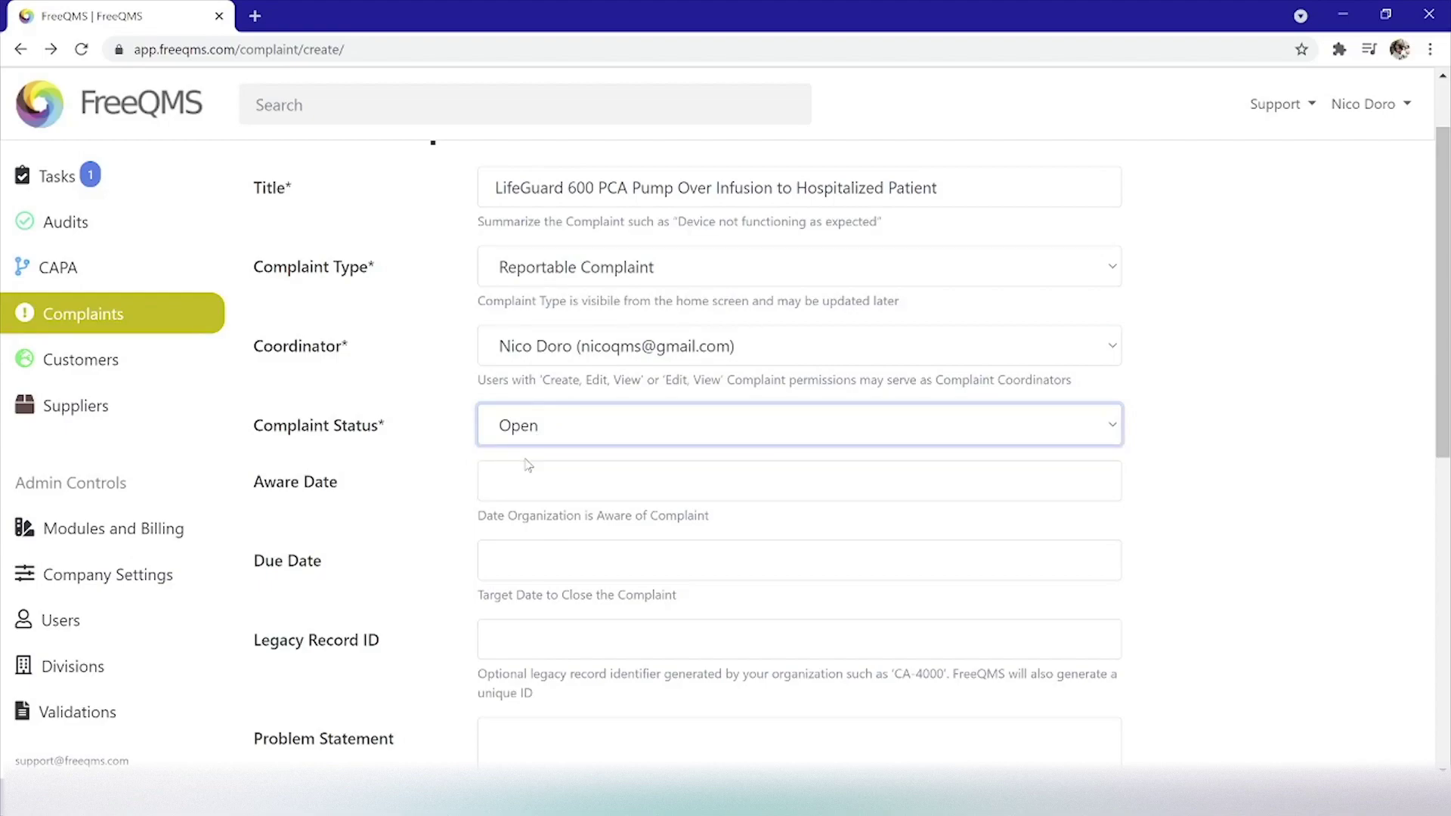
click(513, 476)
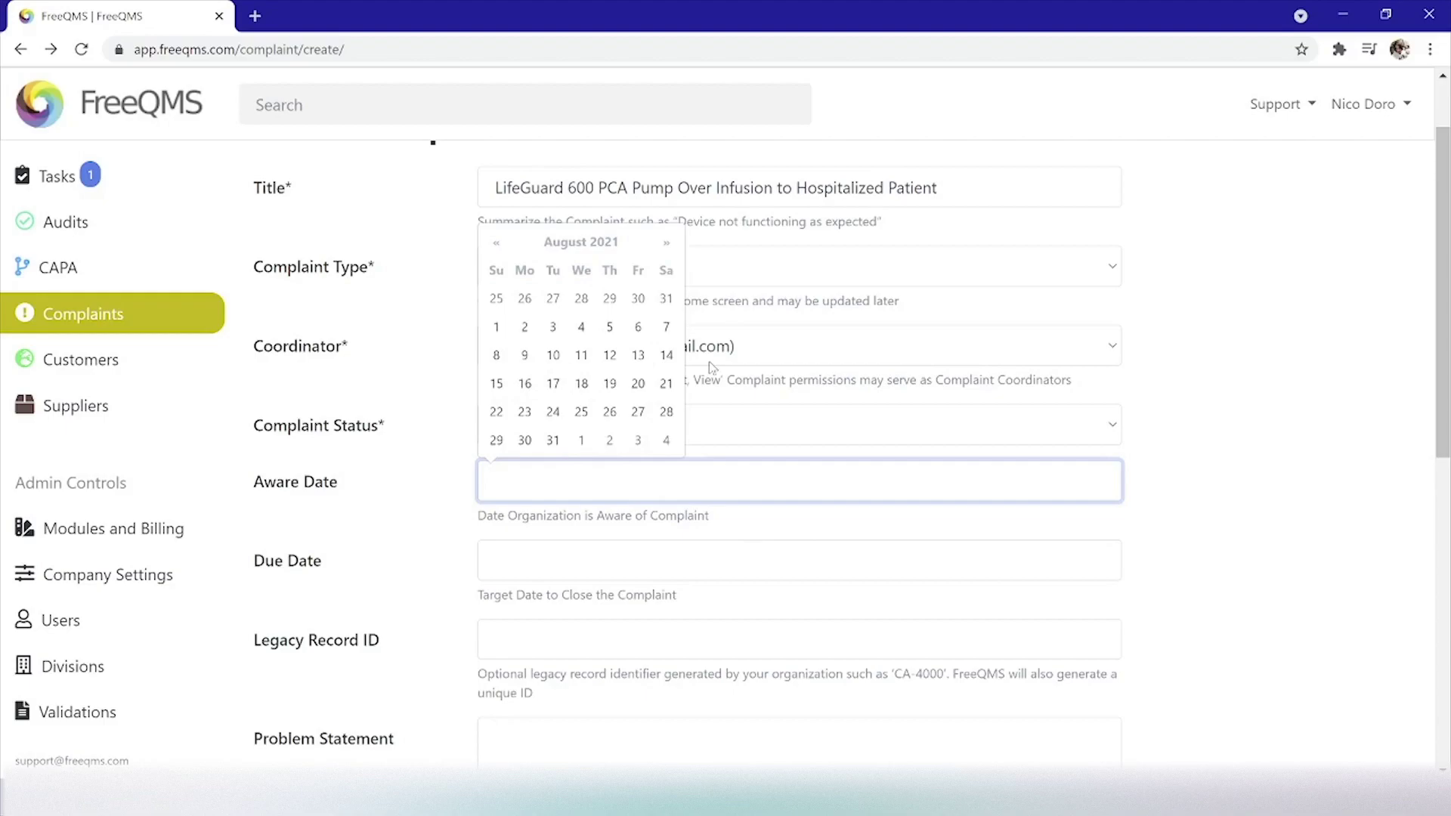
Step: Set the aware date to August 14, 2021 and the due date to September 16, 2021
click(664, 356)
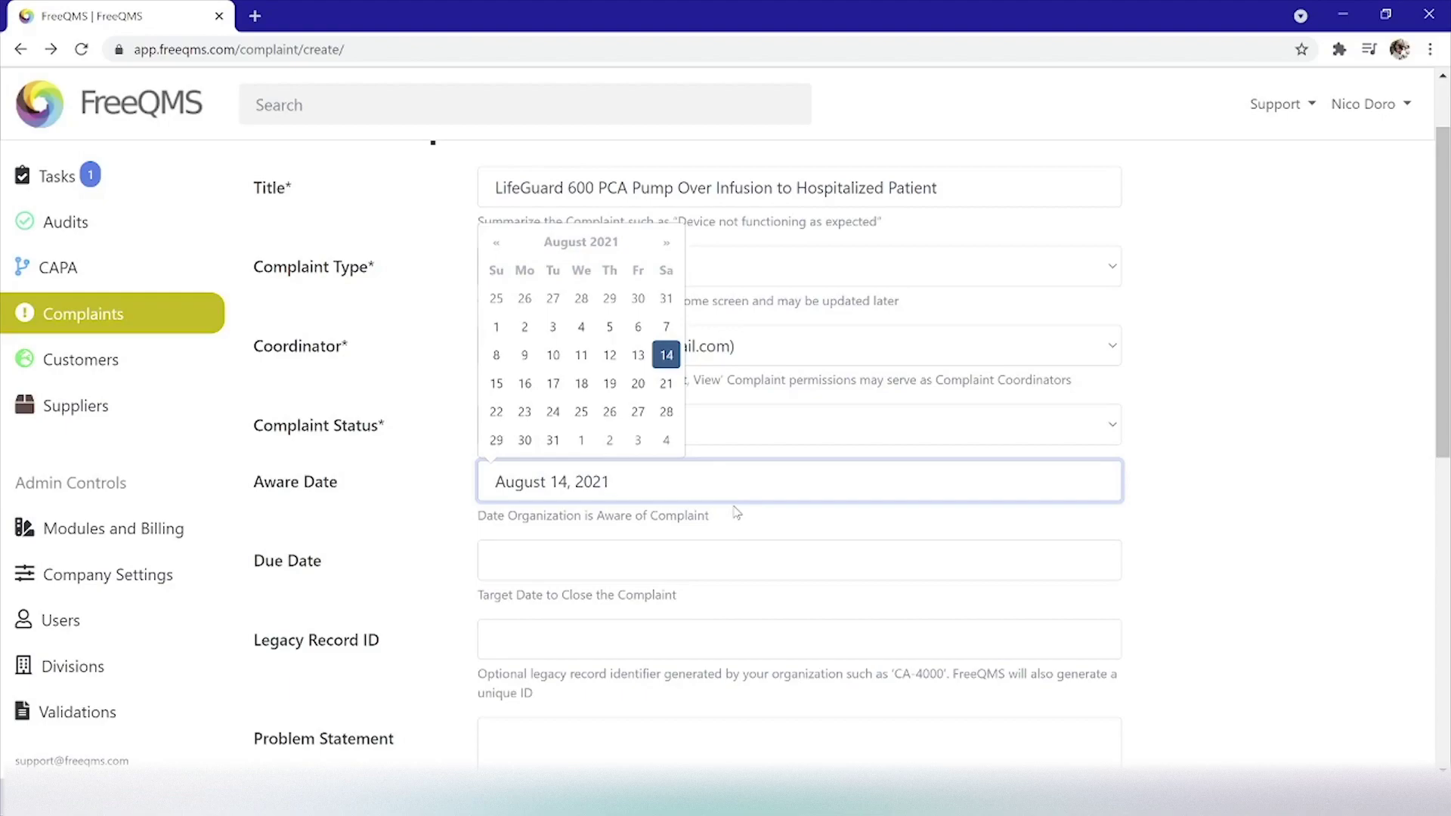
click(626, 555)
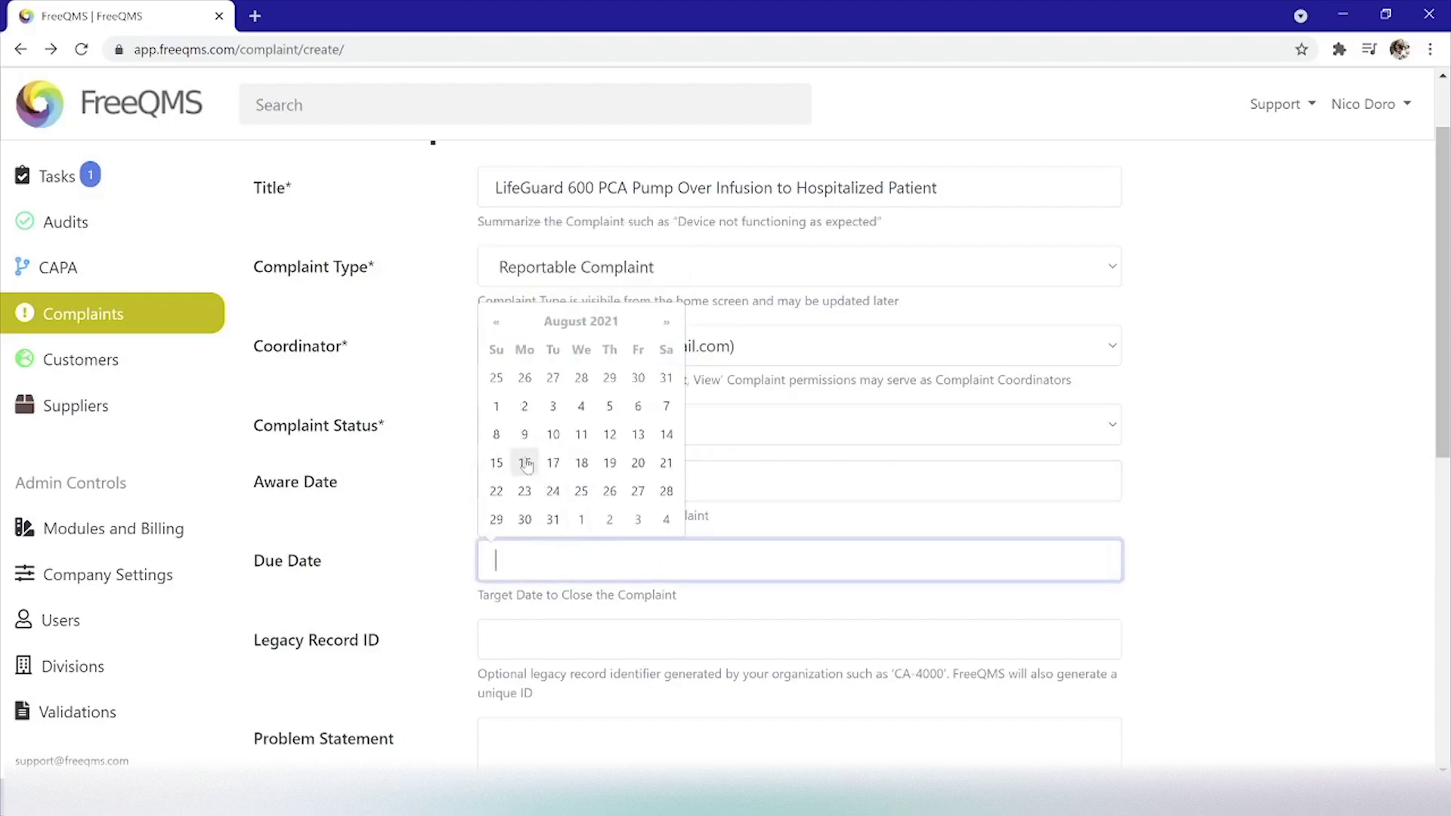
click(666, 322)
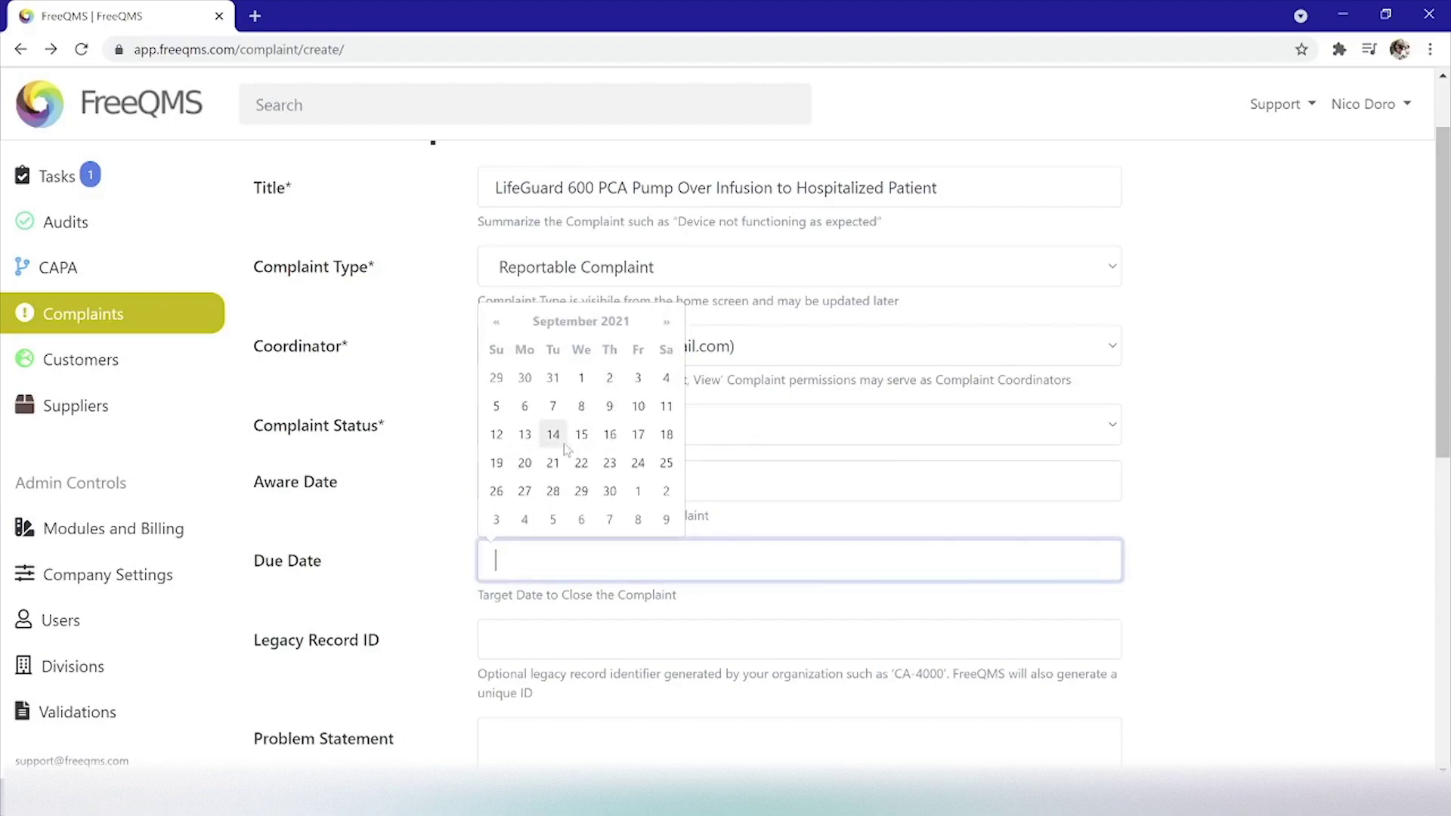
click(610, 435)
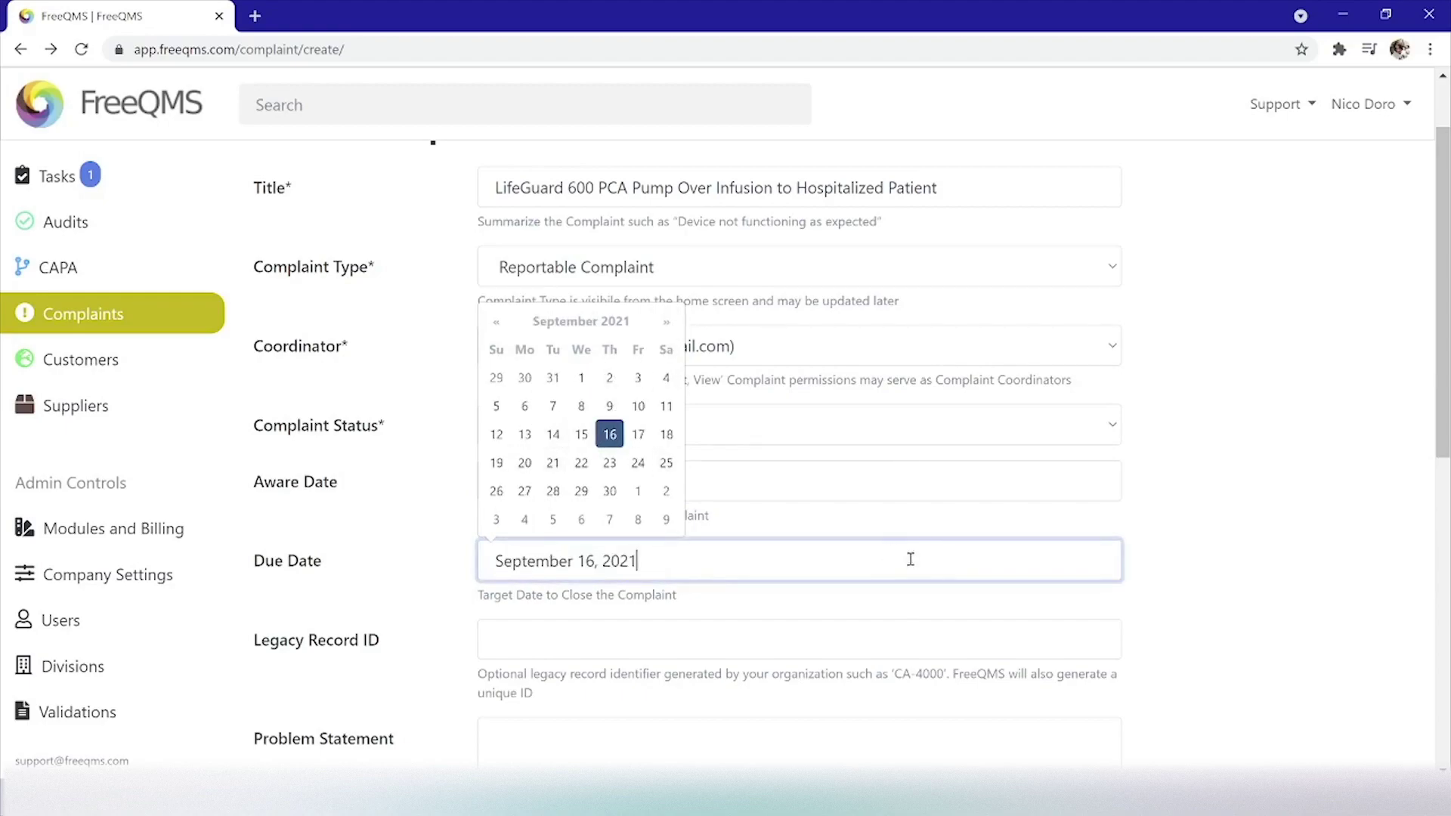
click(974, 610)
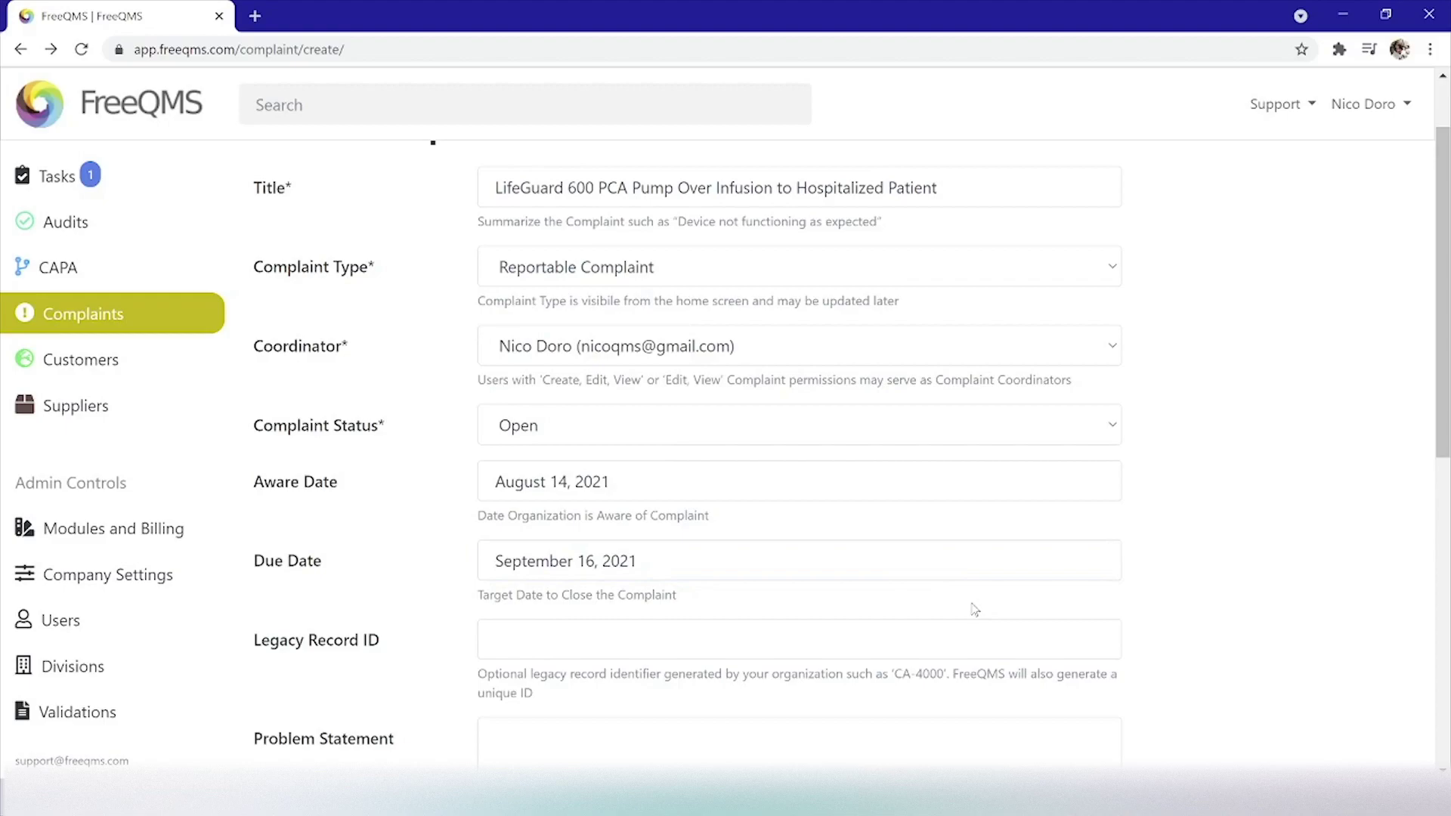
Step: Set the Legacy Record ID to N/A
click(752, 636)
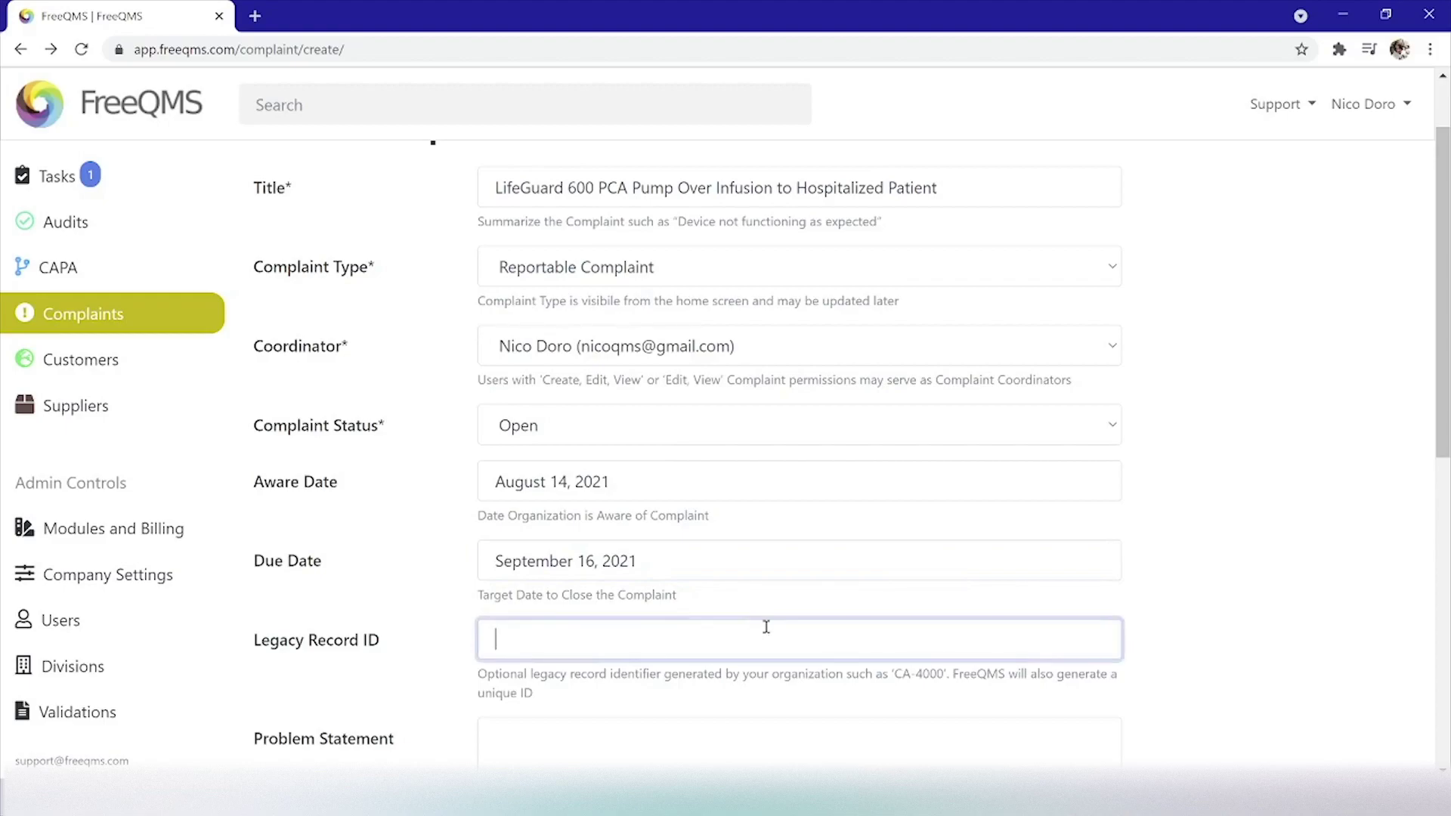
text(N/A)
scroll(1263, 672, down, 2)
click(1266, 624)
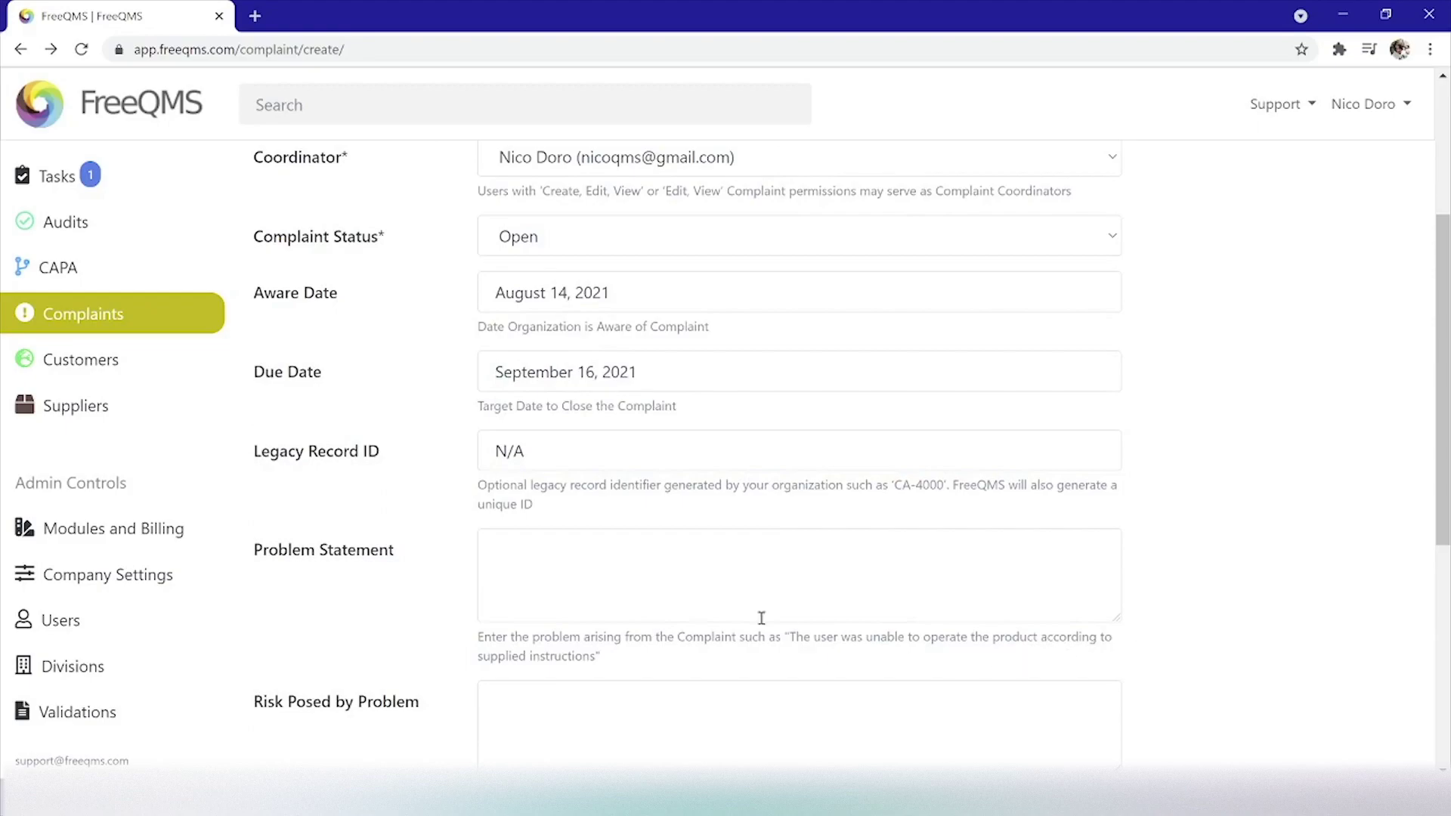
Step: Begin the problem statement: pump part 600-XYX serial 9005000-PCA over infused; Deer Valley Hospital reported severe injury
click(703, 604)
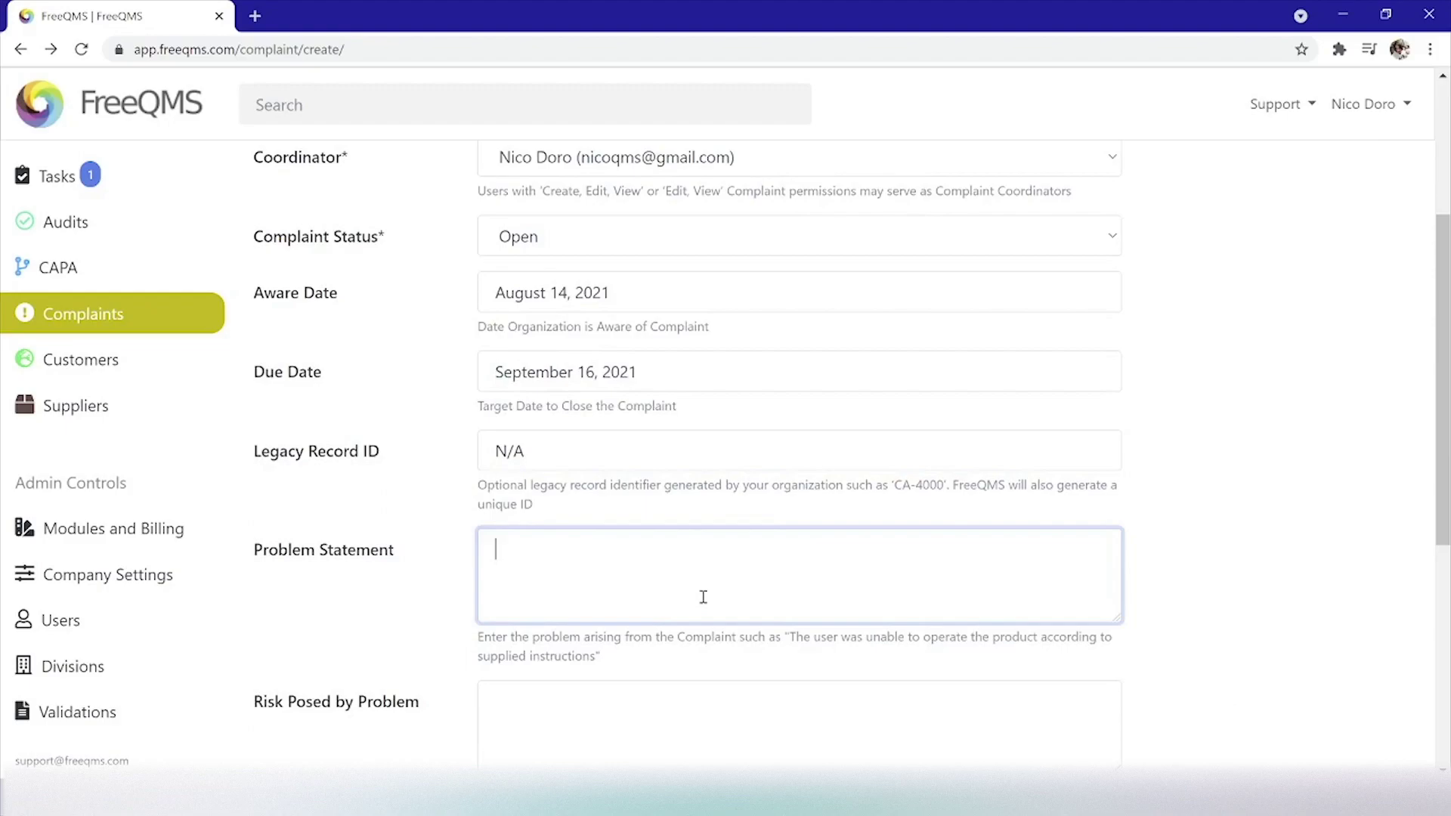
text(LifeGuard 600 PCA Pump )
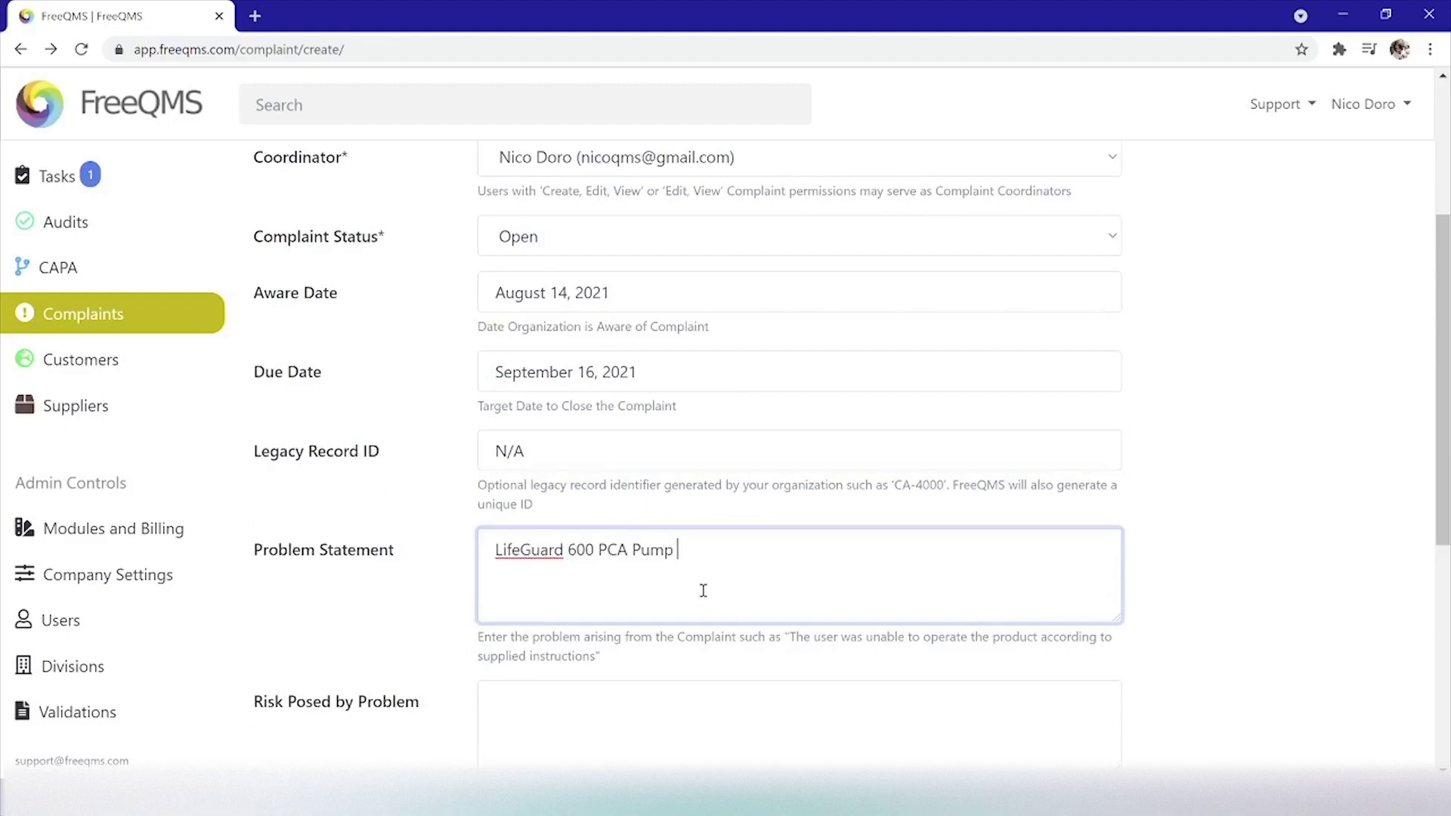
text(Part 600-XYX Serial )
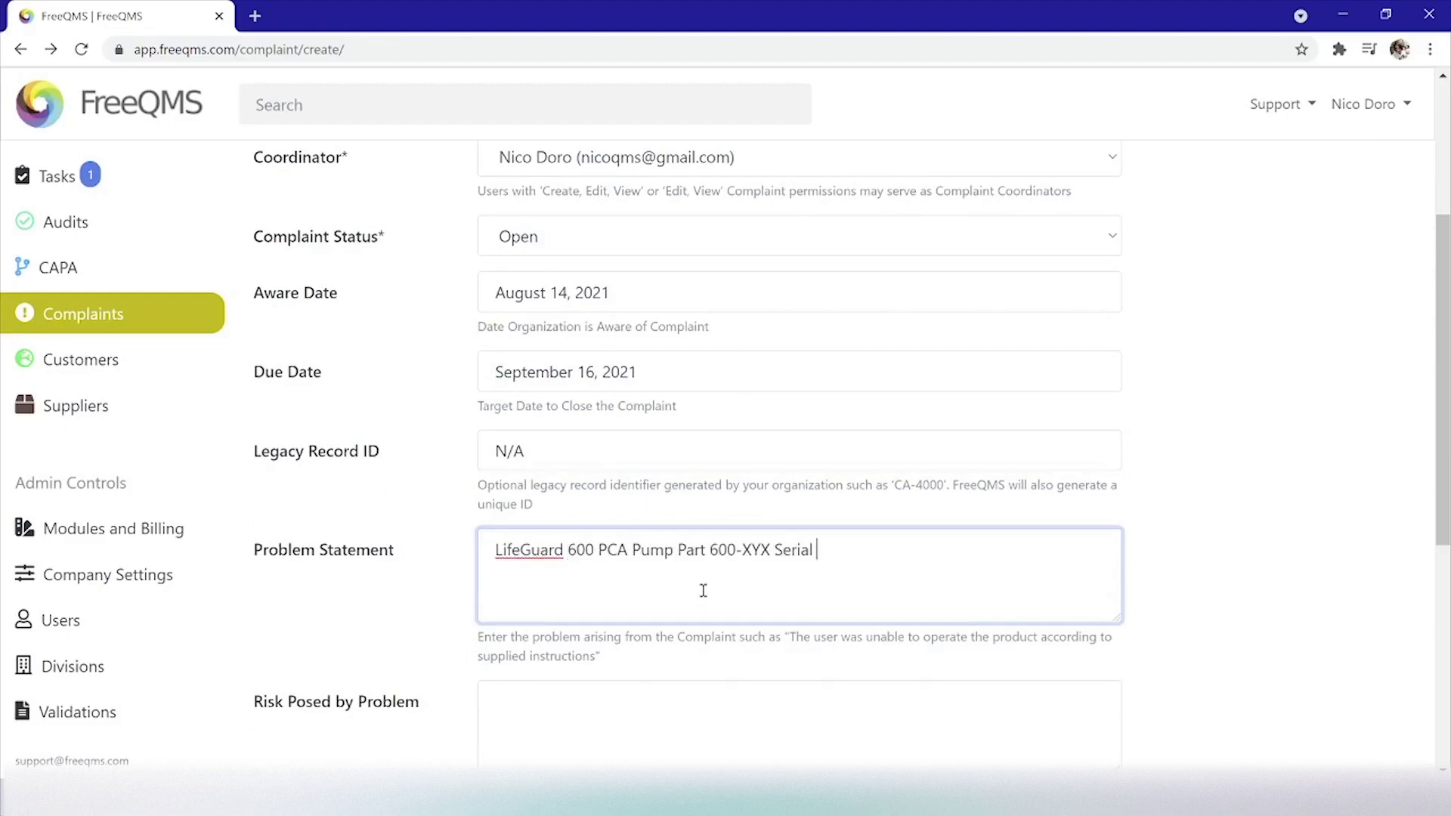
text(9005000-PCA over infu)
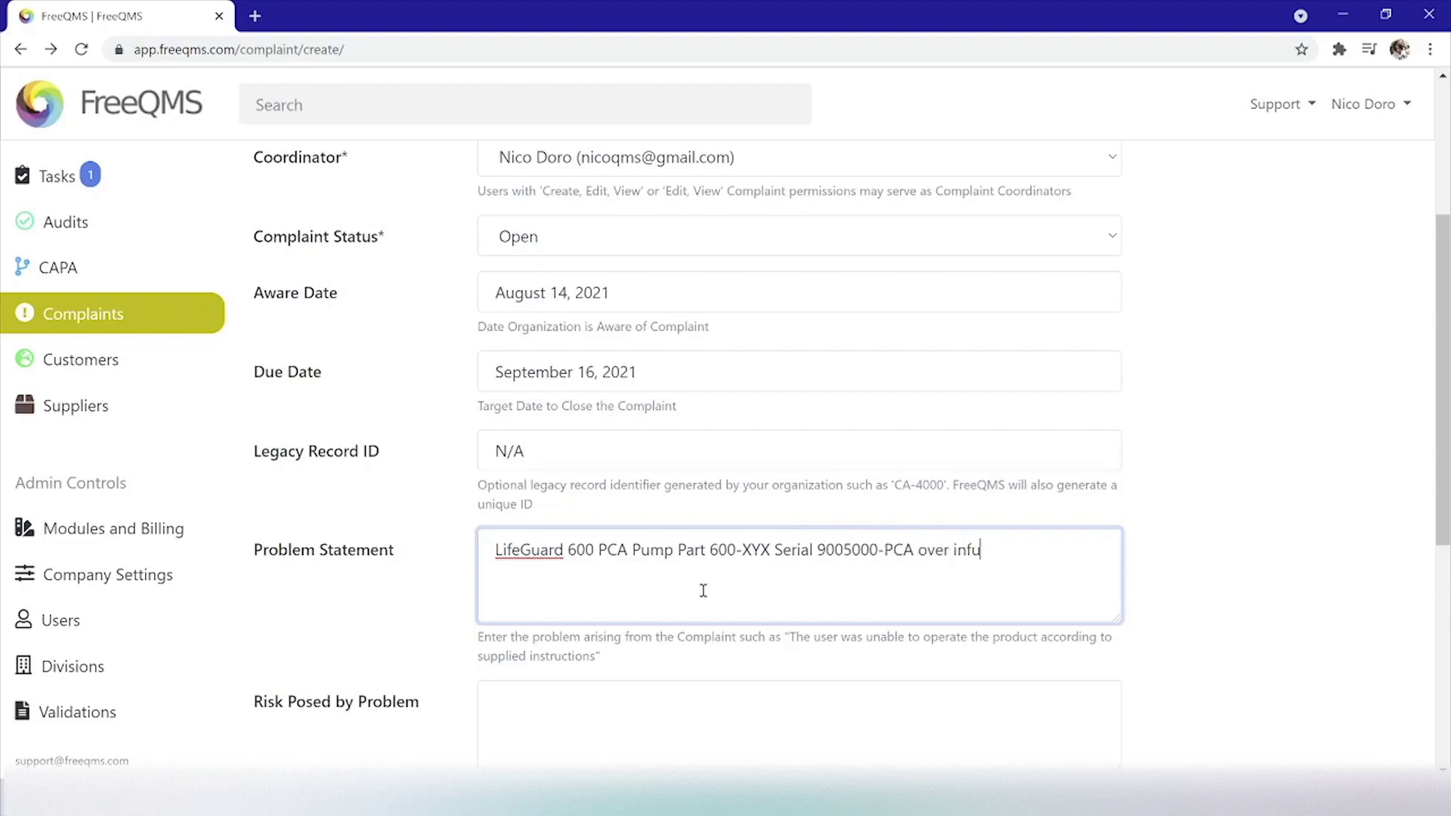
text(sed a hospitalized patient with pain control medica)
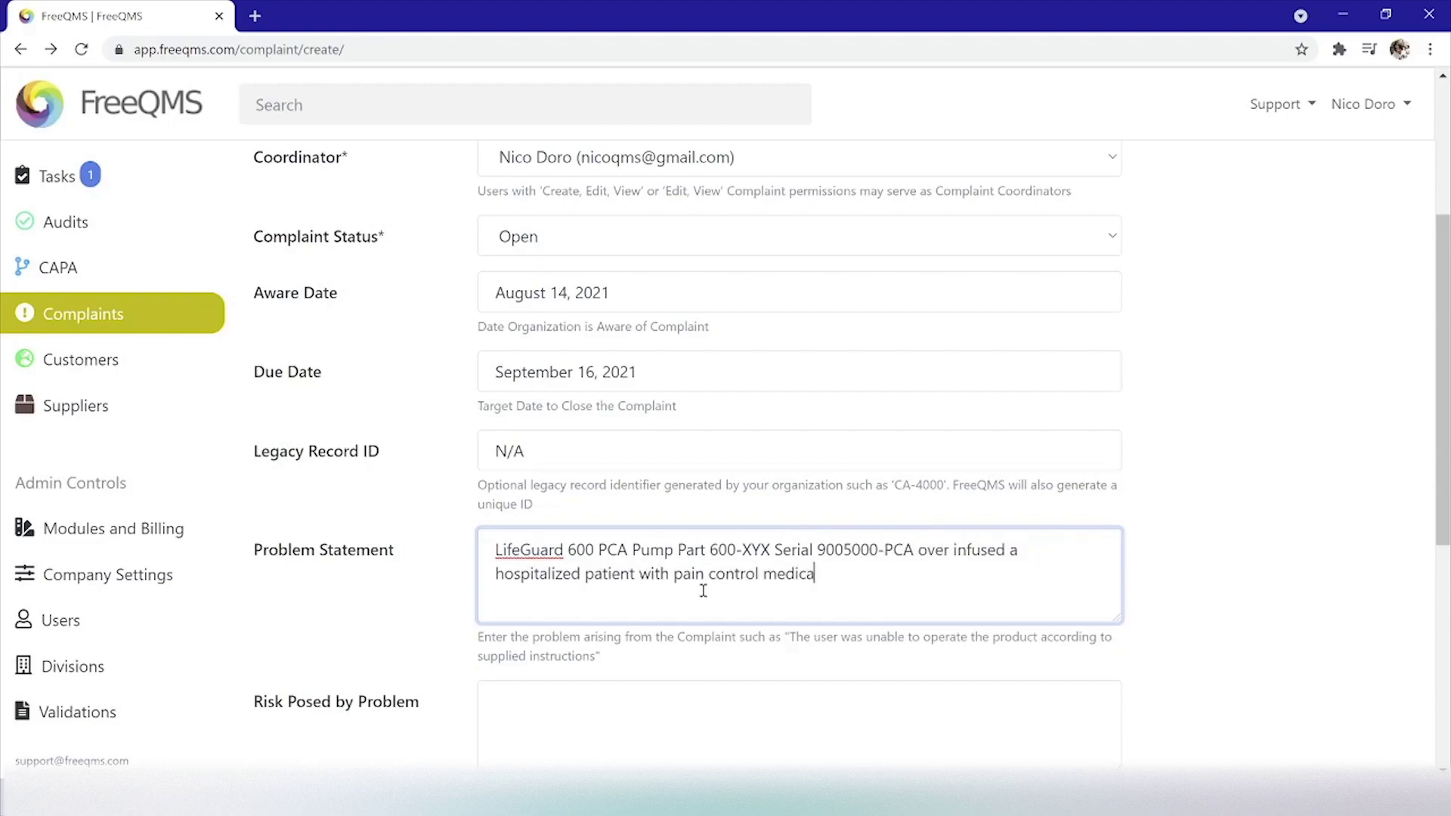
text(tion.)
key(Return)
key(Return)
text(Incident was report)
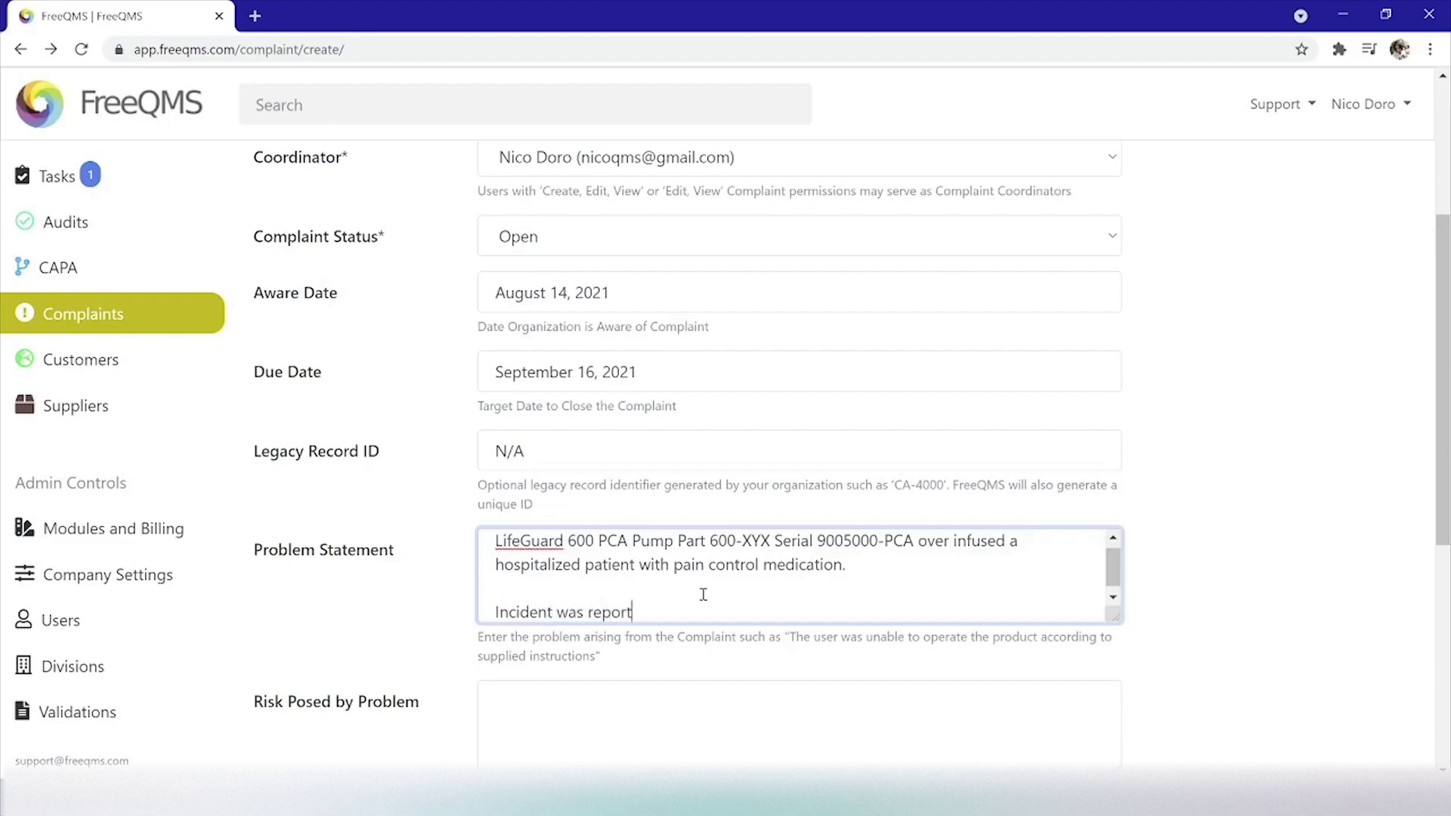
text(ed by Deer Valley Hospital 24)
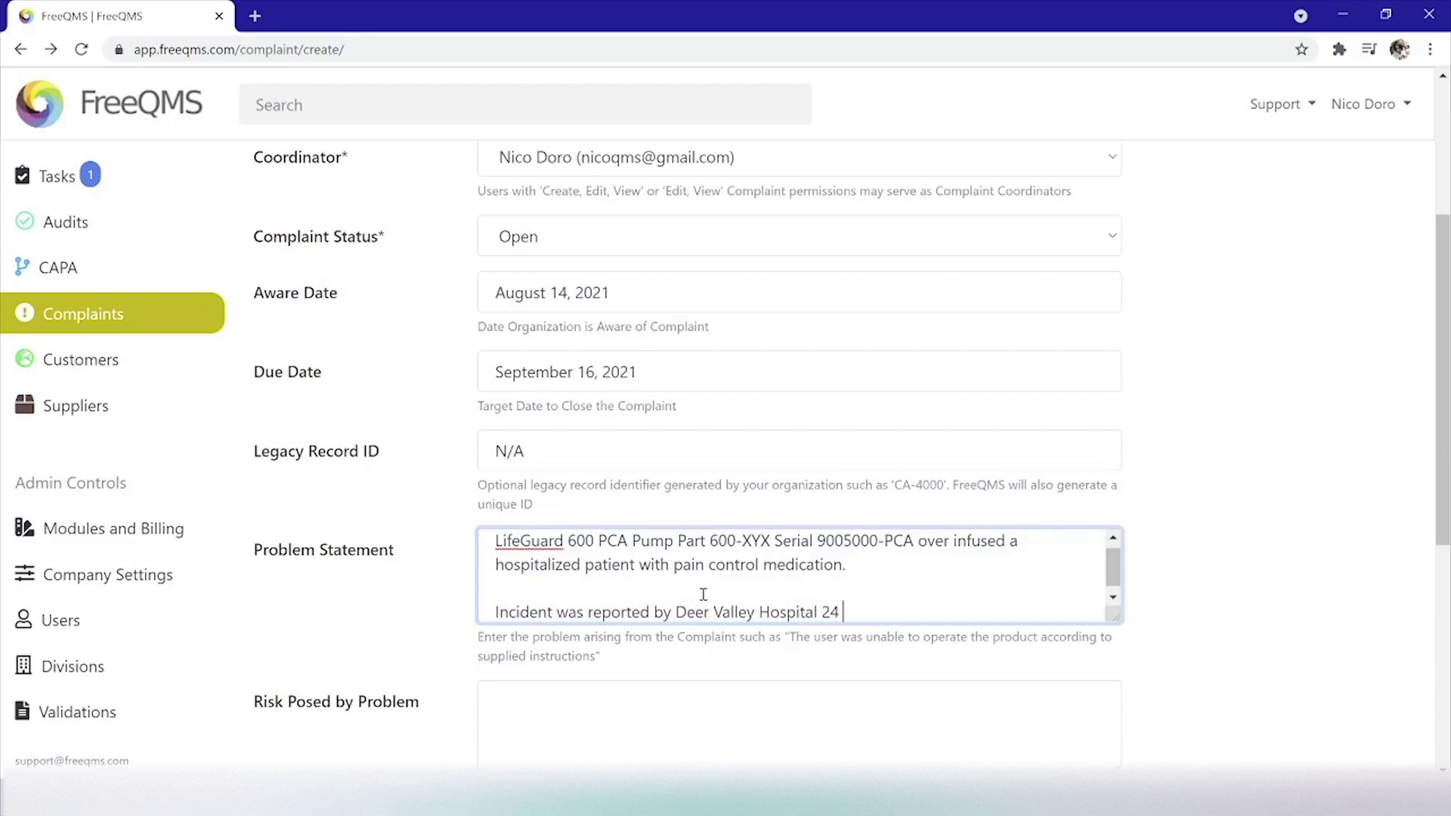
text(hours after event. Hospital)
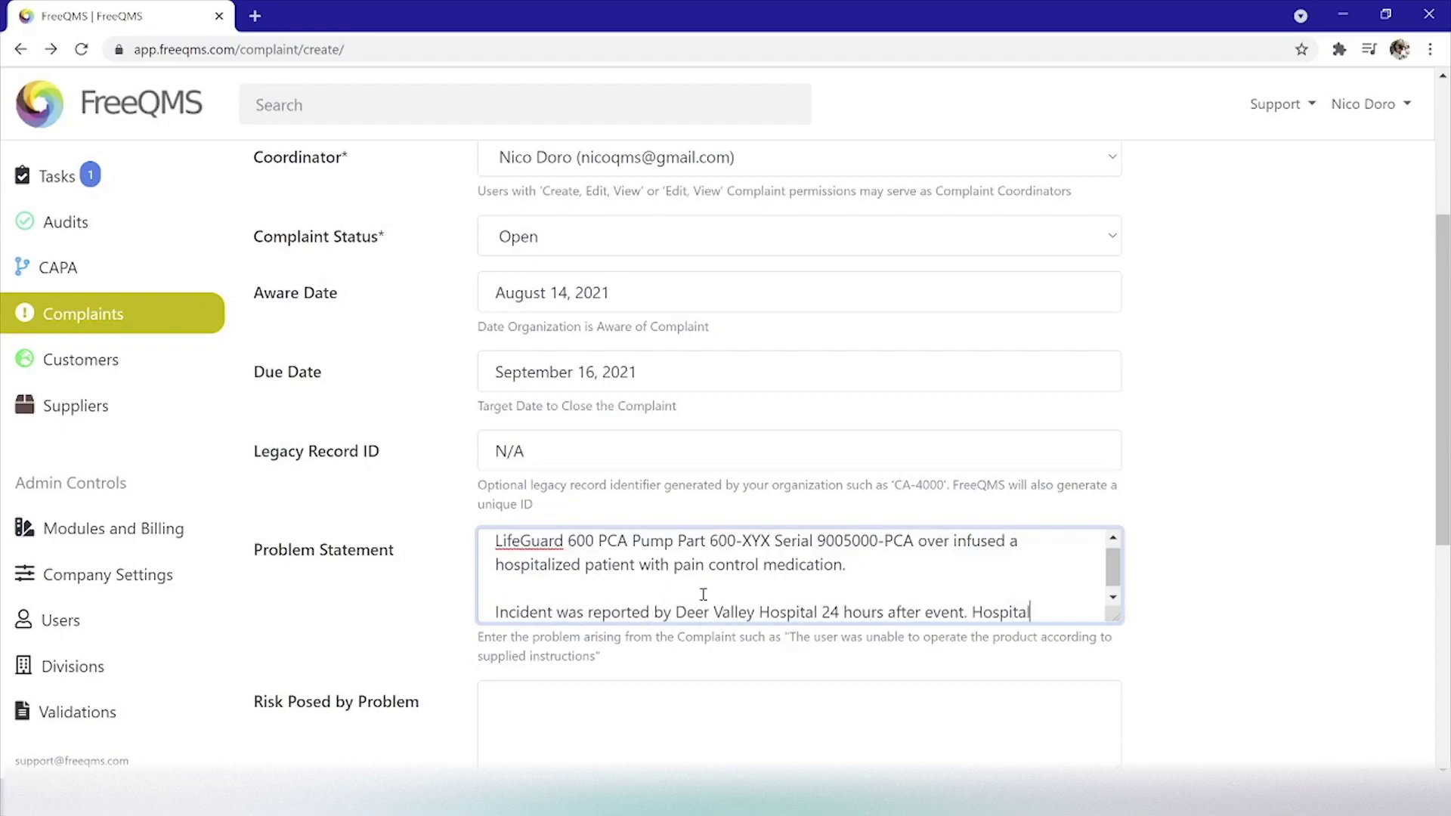
text( reports severe injury )
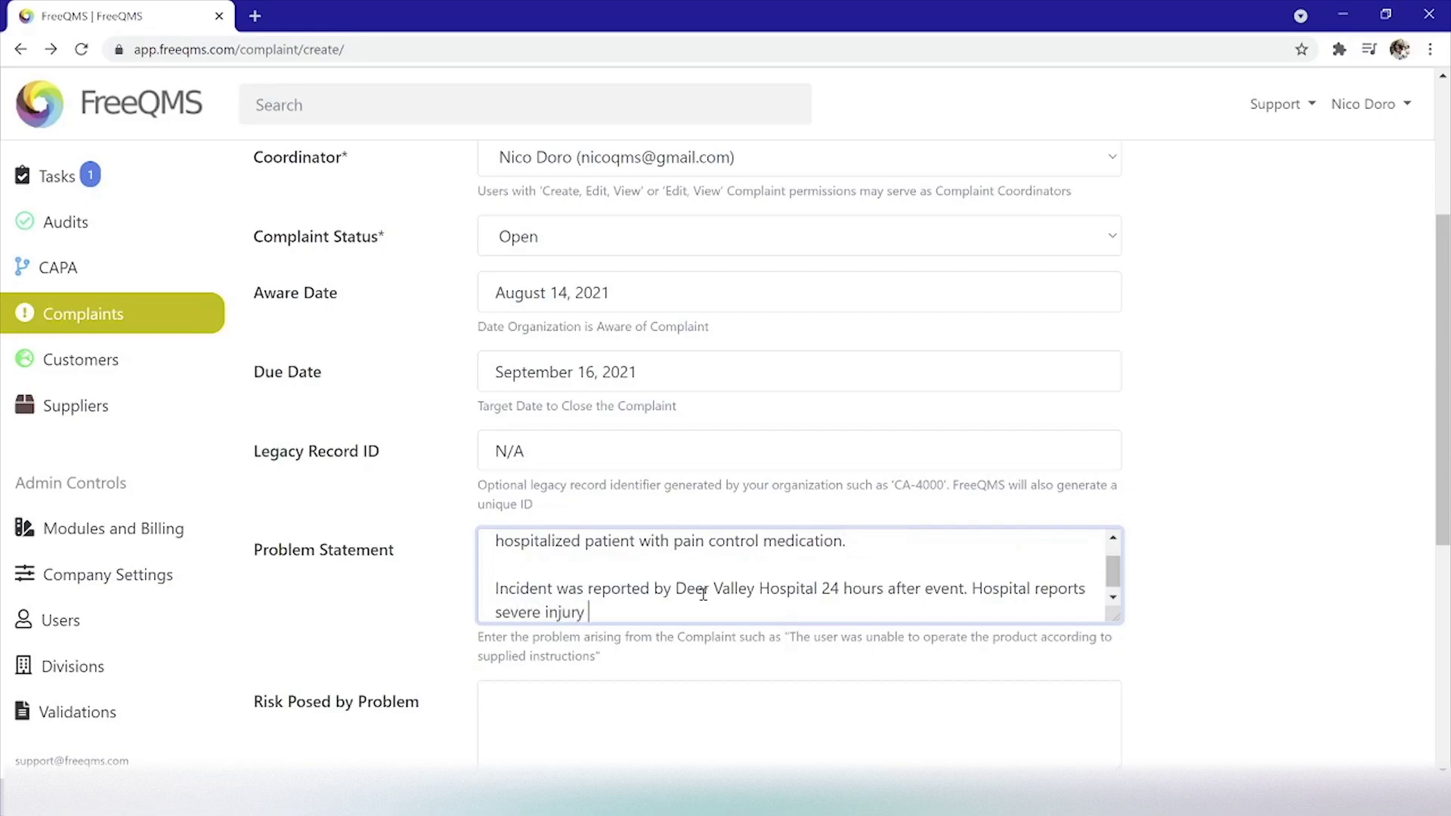
text(to patient, who is now stabilized,)
Step: Add paragraphs on the extra morphine bolus cause, the email report to sales, and the pump's return
key(Return)
key(Return)
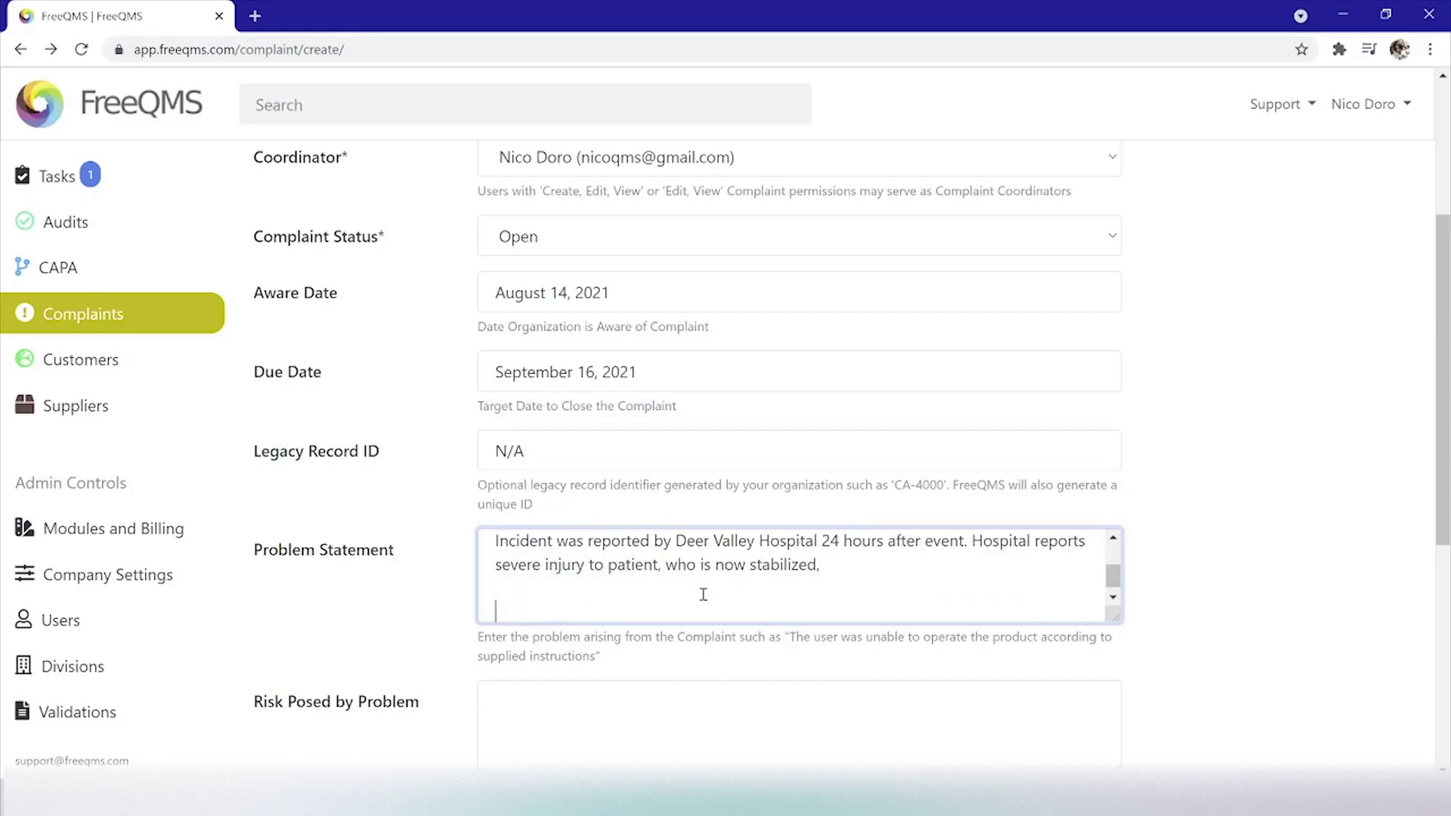
text(Hospital attributes over infusion to extra )
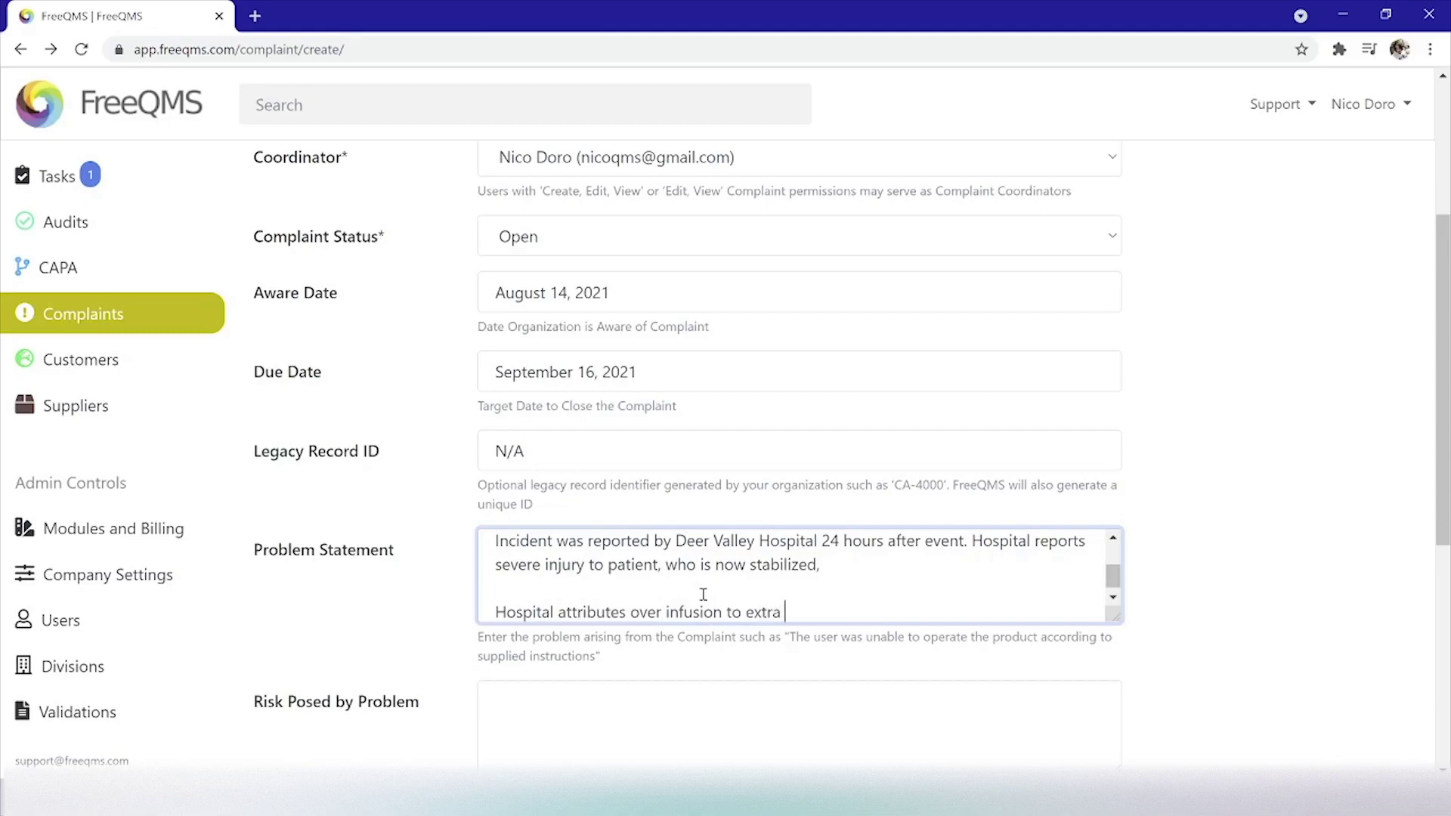
text(bolus shot of morphine that)
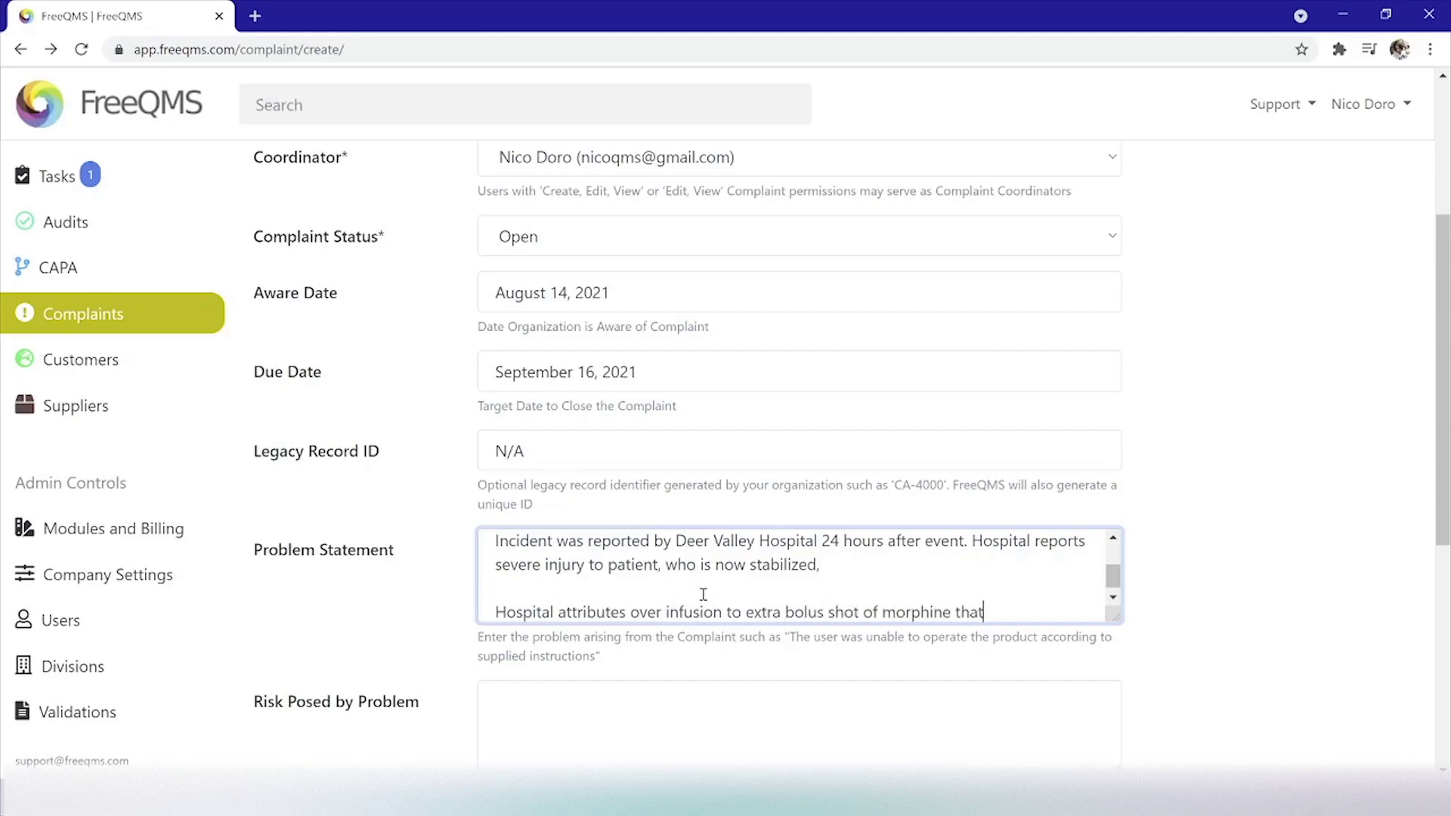
text( was not part of pump programm)
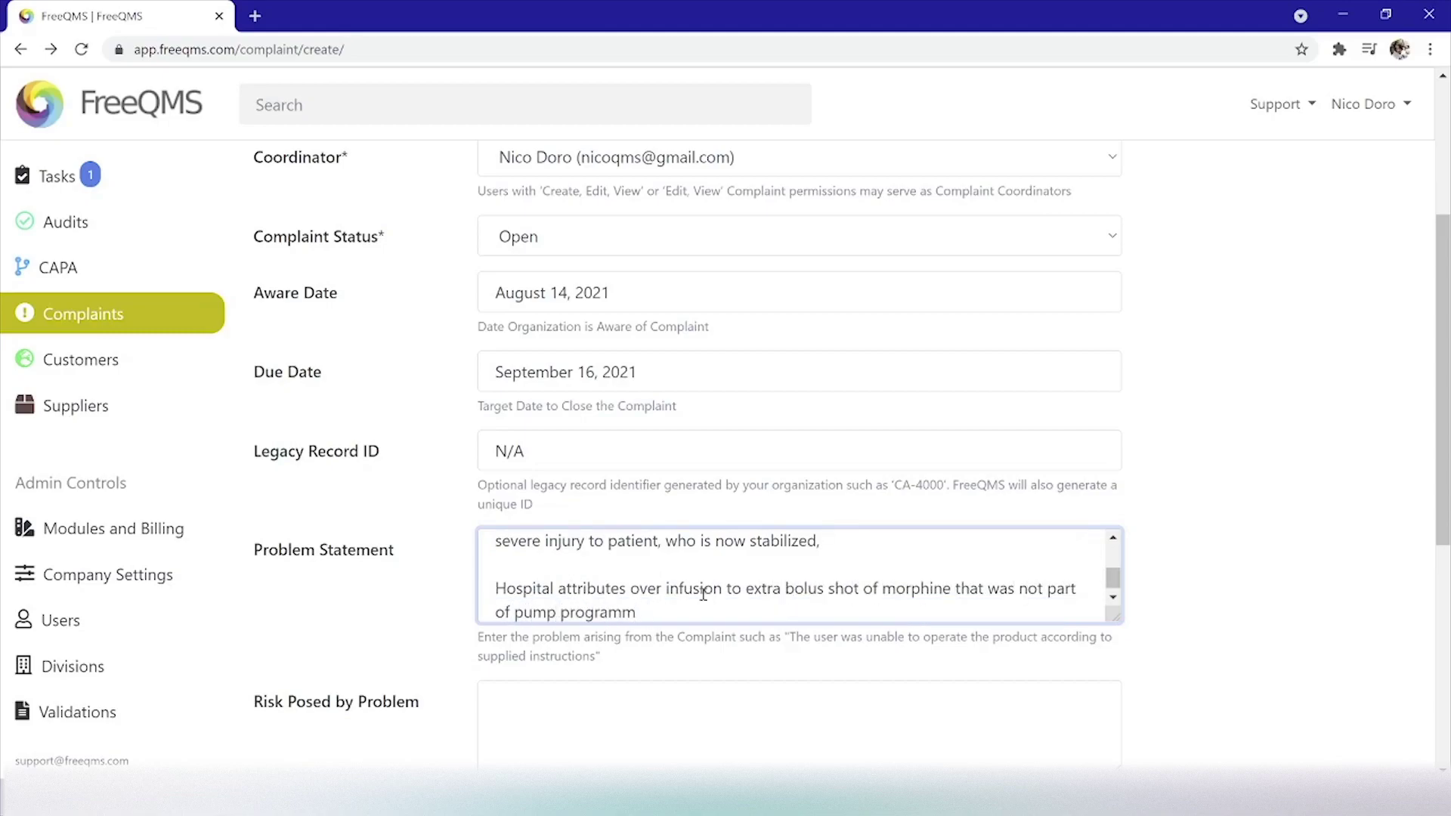
text(ing. Over infusion of morphine)
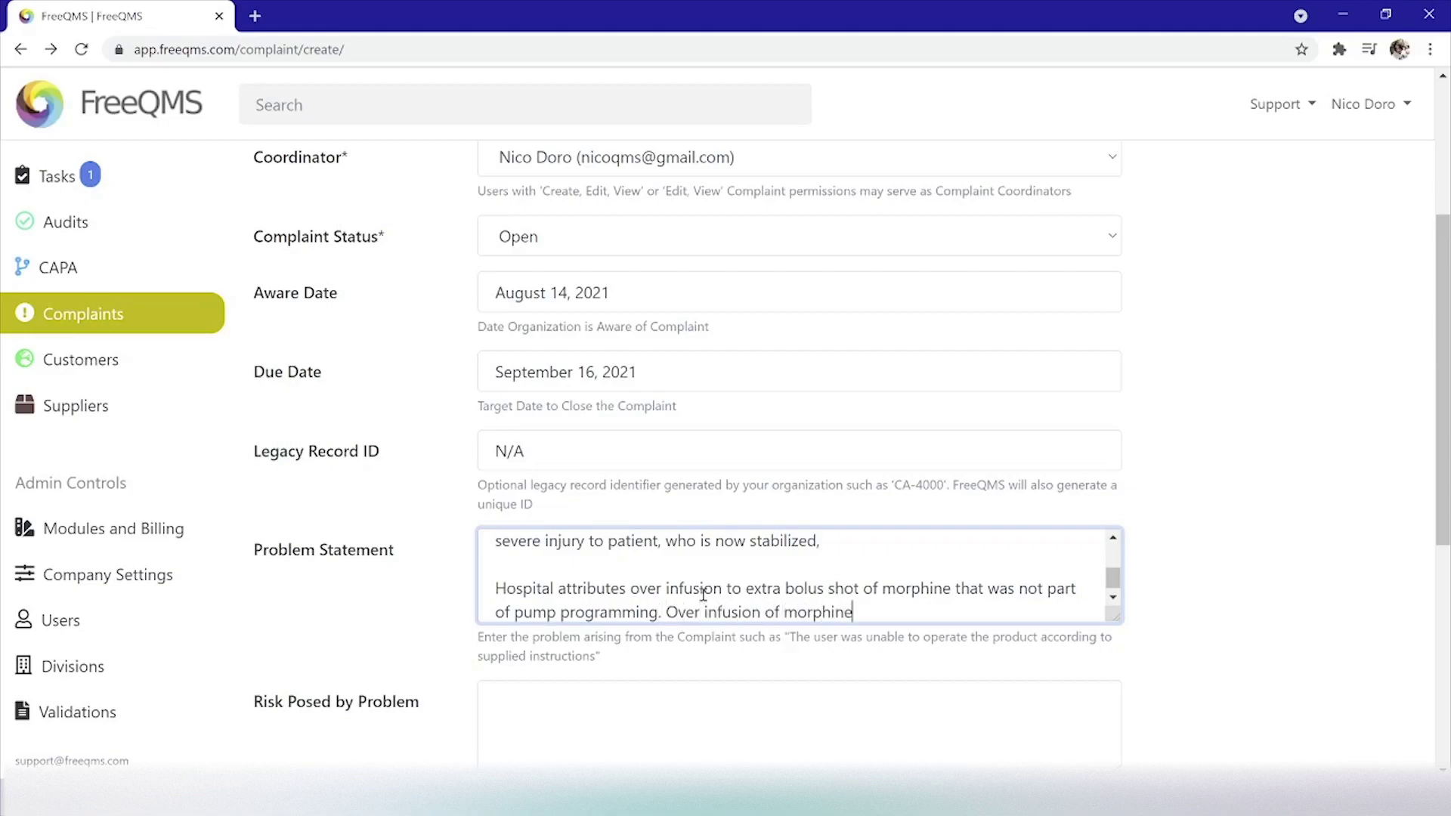
text( led to pateient's heart s)
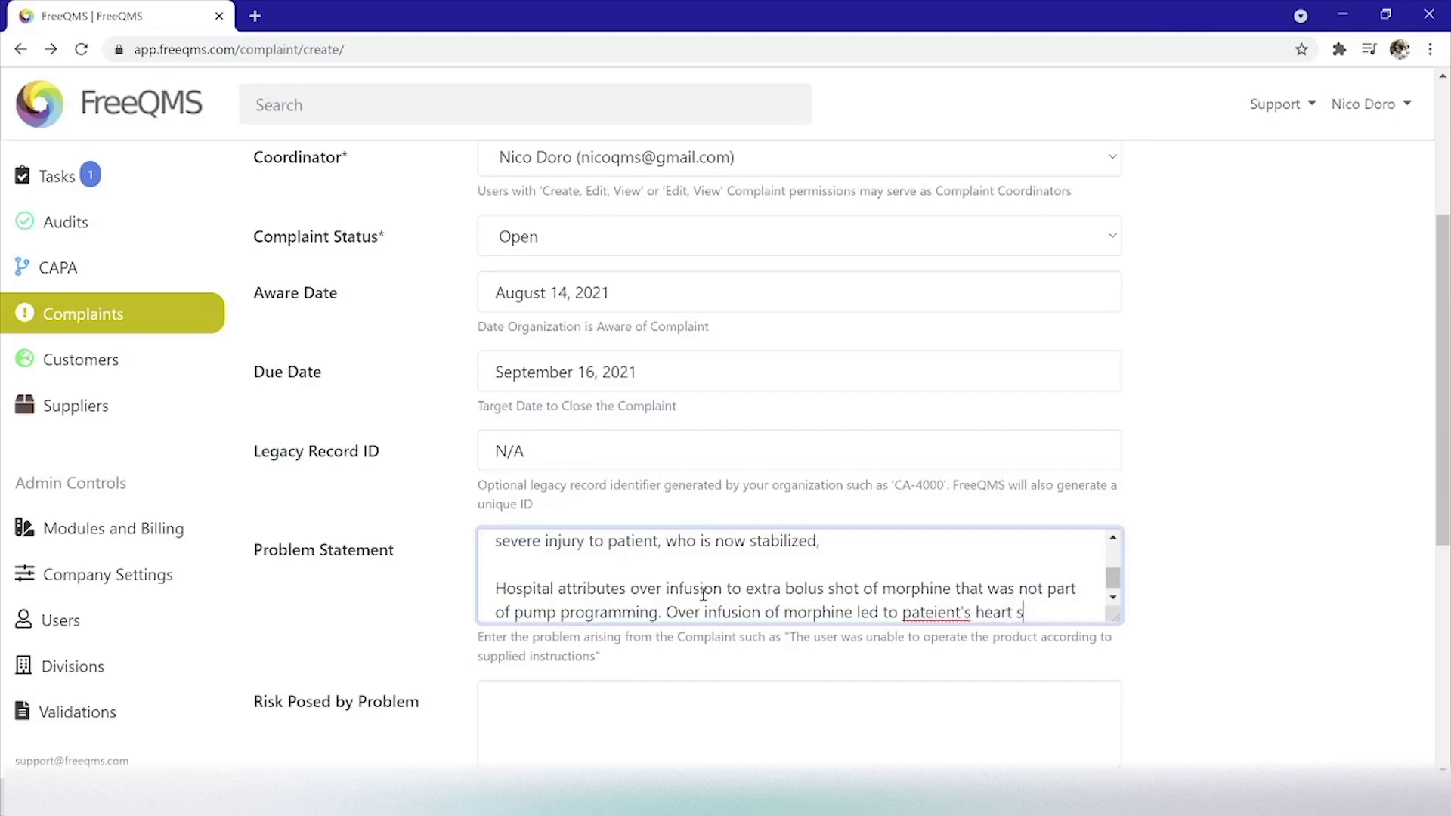
text(topping temporarily.)
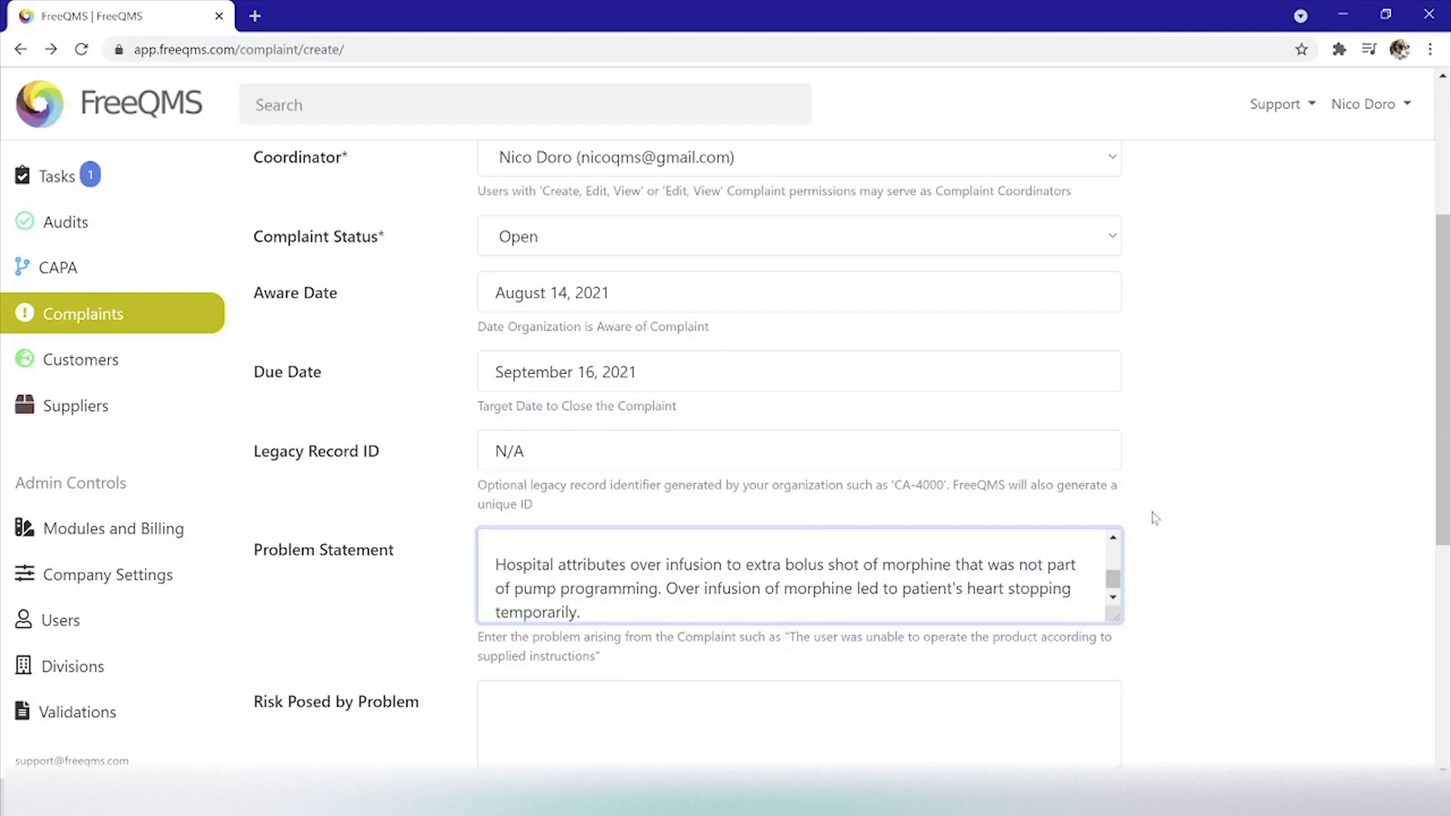
key(Return)
key(Return)
text(In)
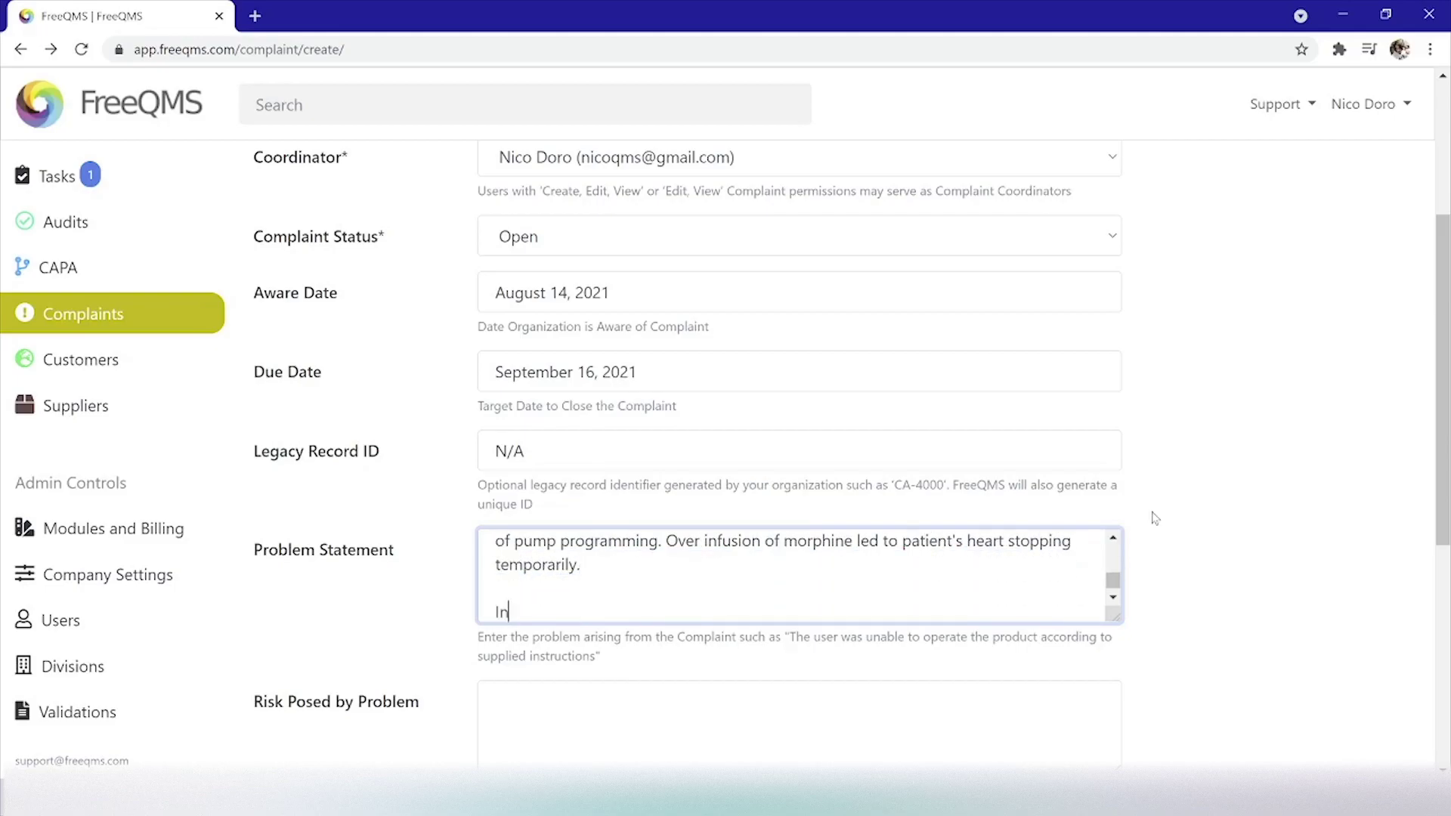
text(cident was reported via email to Steve Stevenson)
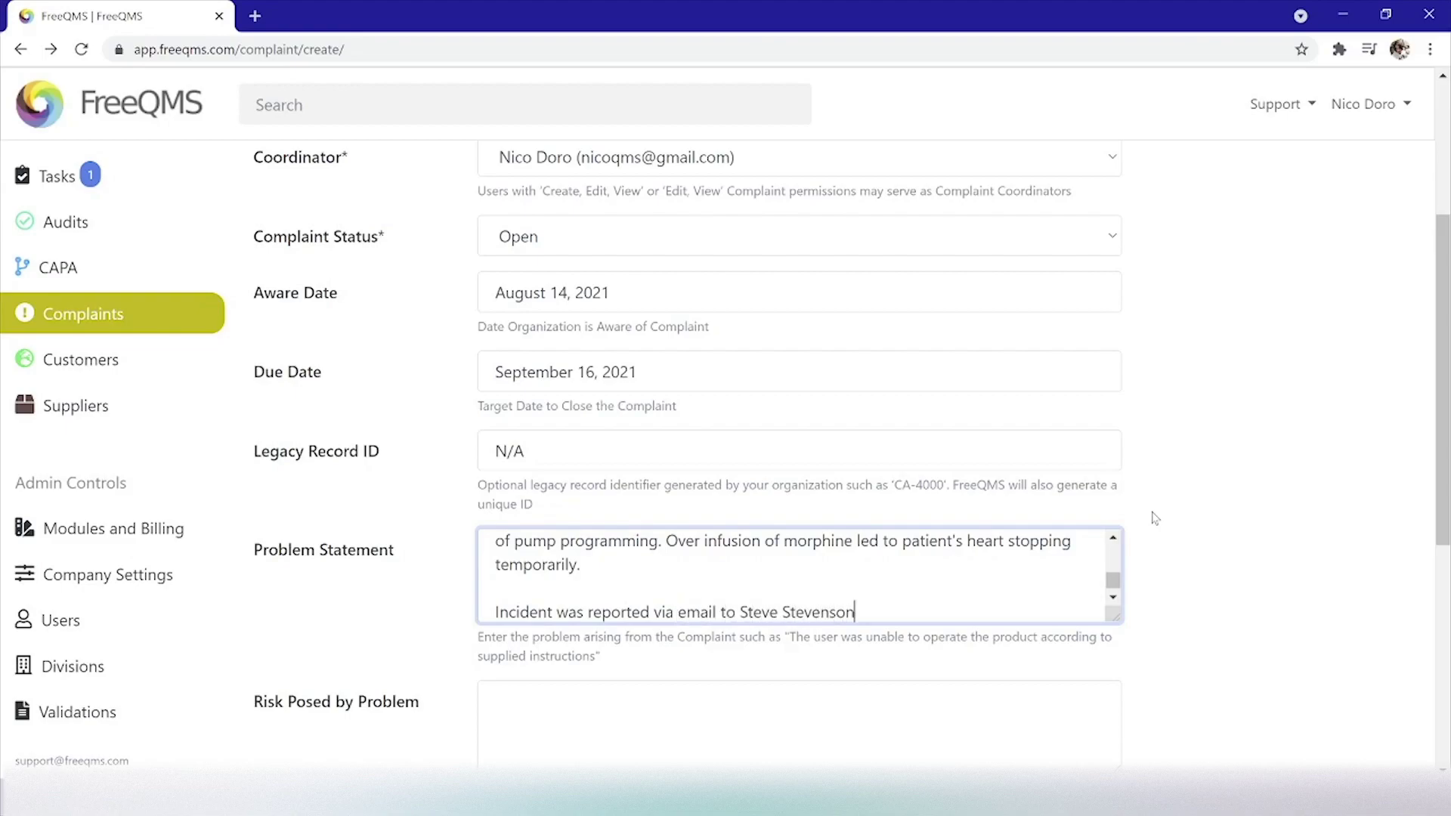
text(, sales person. Hospital reports that p)
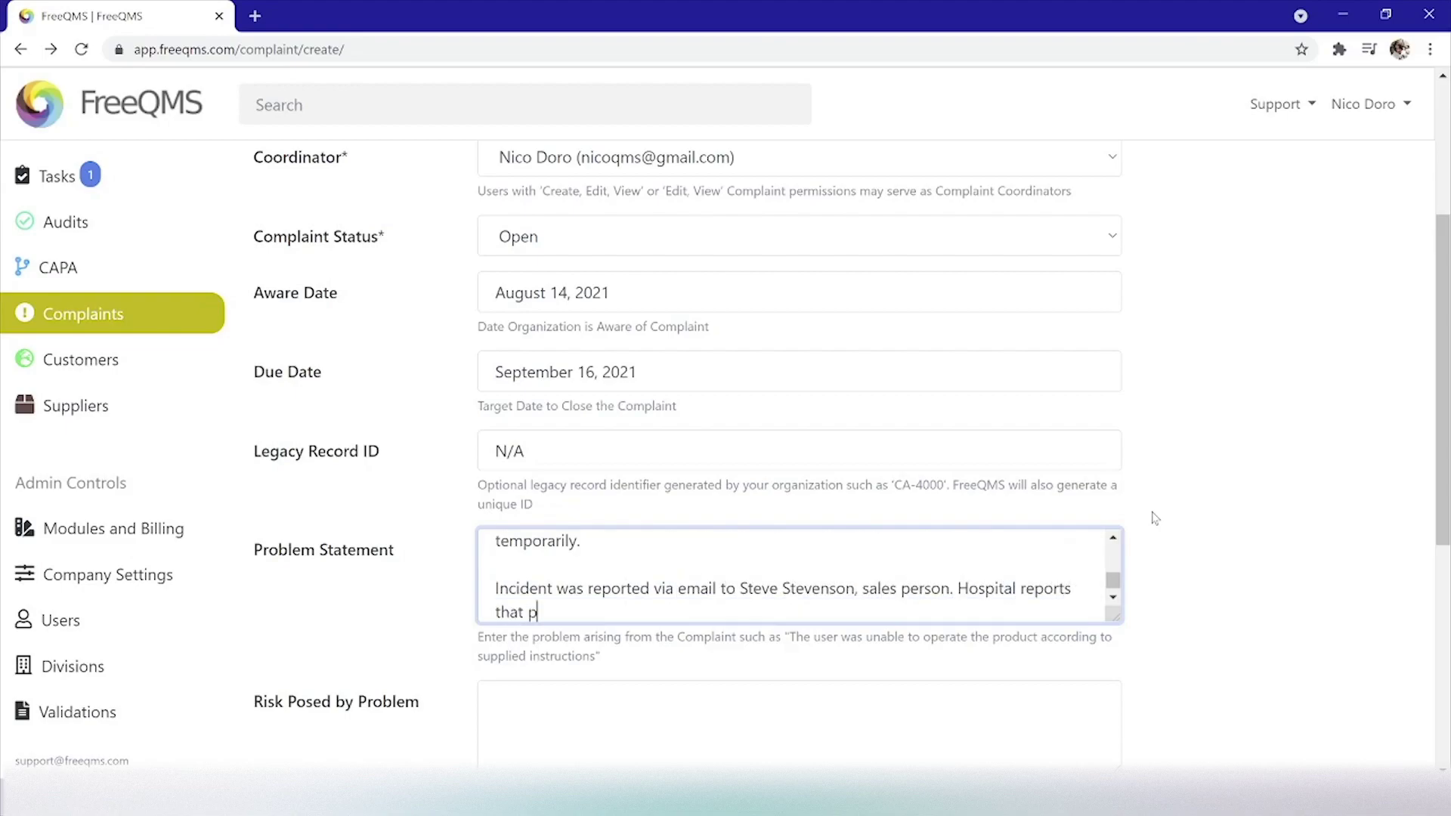
text(roblematic infusion pump will be ret)
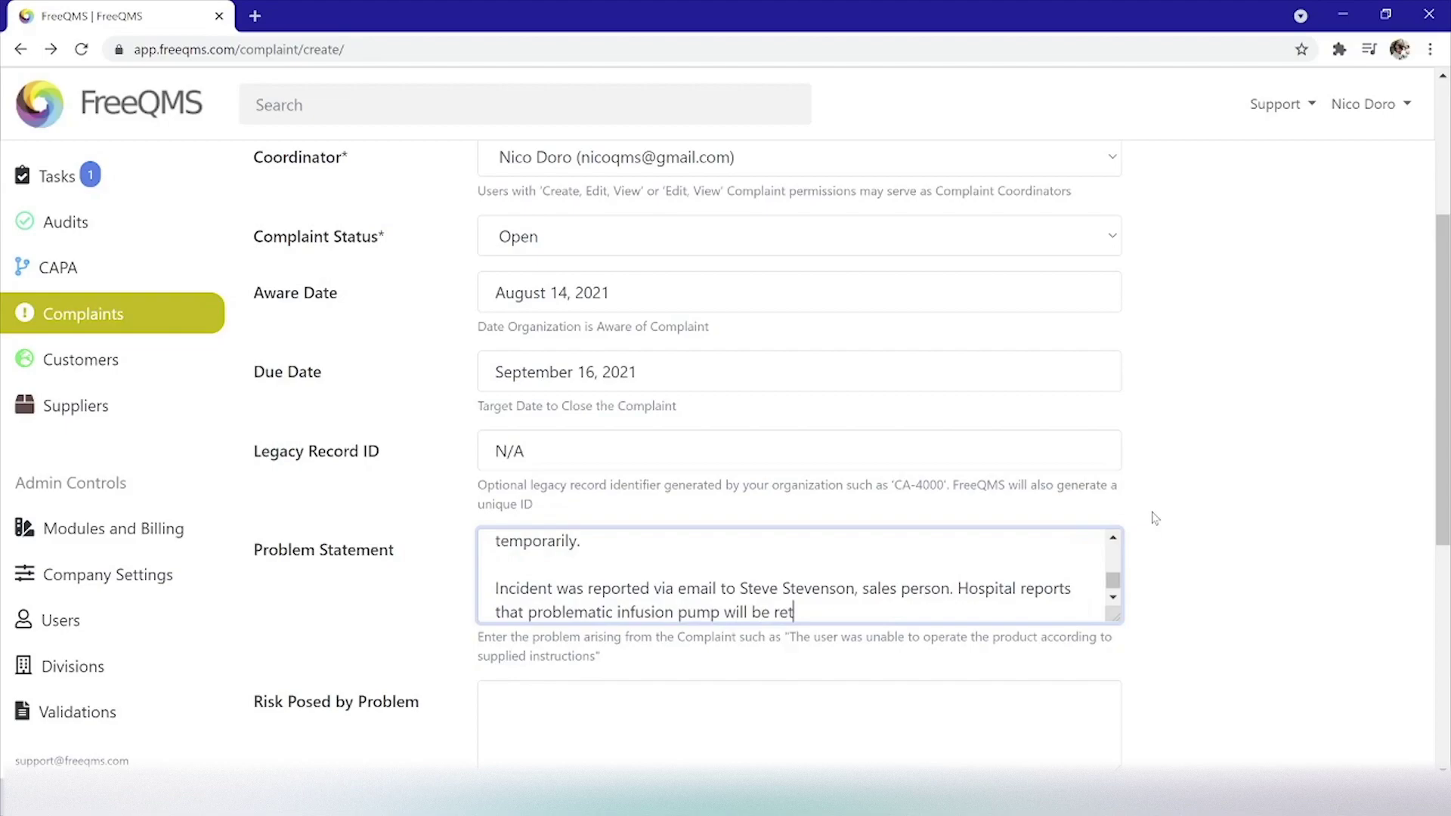
text(urned.)
scroll(1132, 446, down, 3)
Step: Place the cursor in the Risk Posed by Problem text box
click(825, 520)
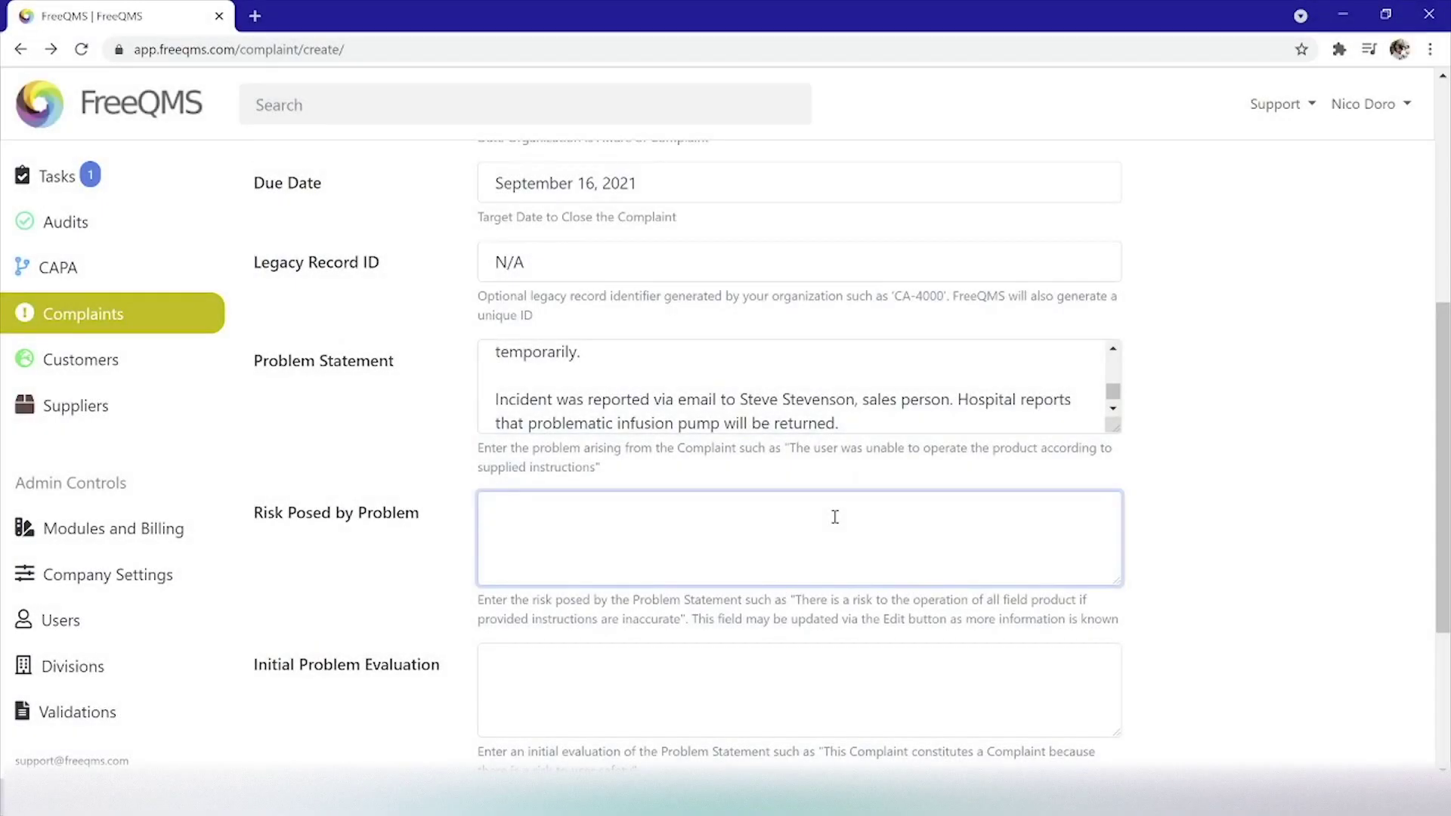
Step: Enter the patient-safety over-infusion risk and the product verification and validation risk, fixing a typo
text(There is a risk to patient safety if unexpected over infusion)
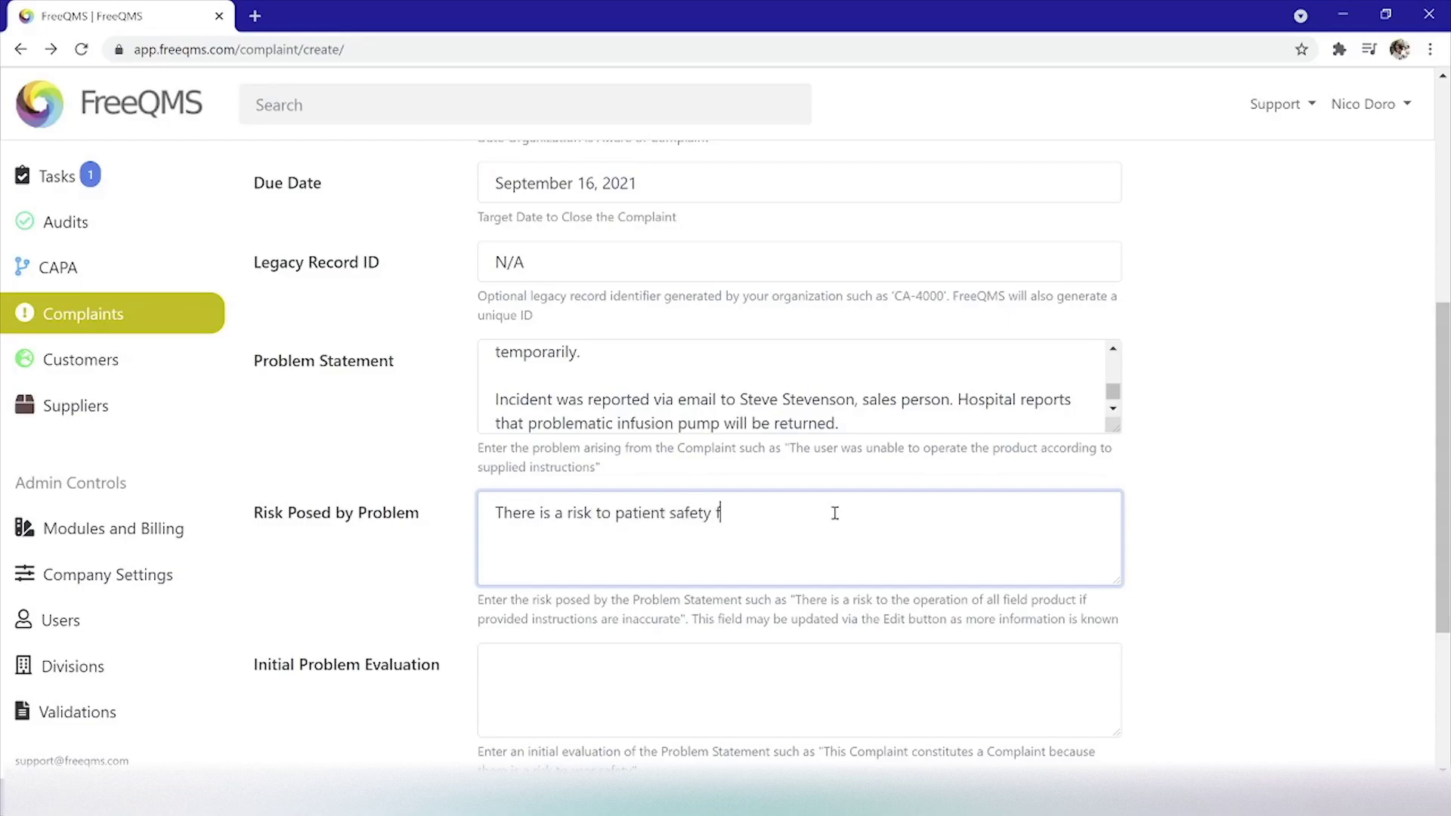
text(s are pe)
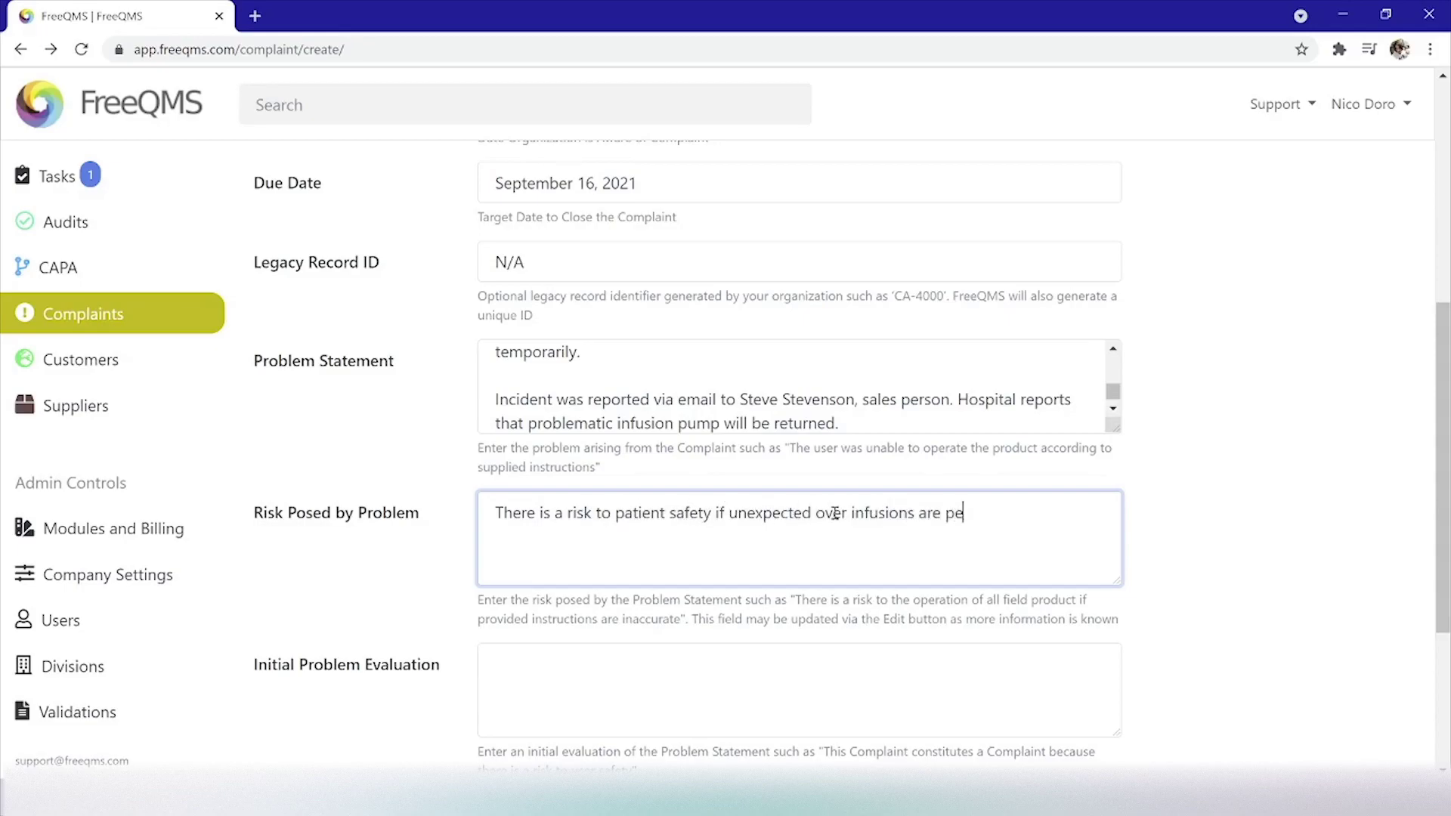
text(rformed. There is a risk to product vefr)
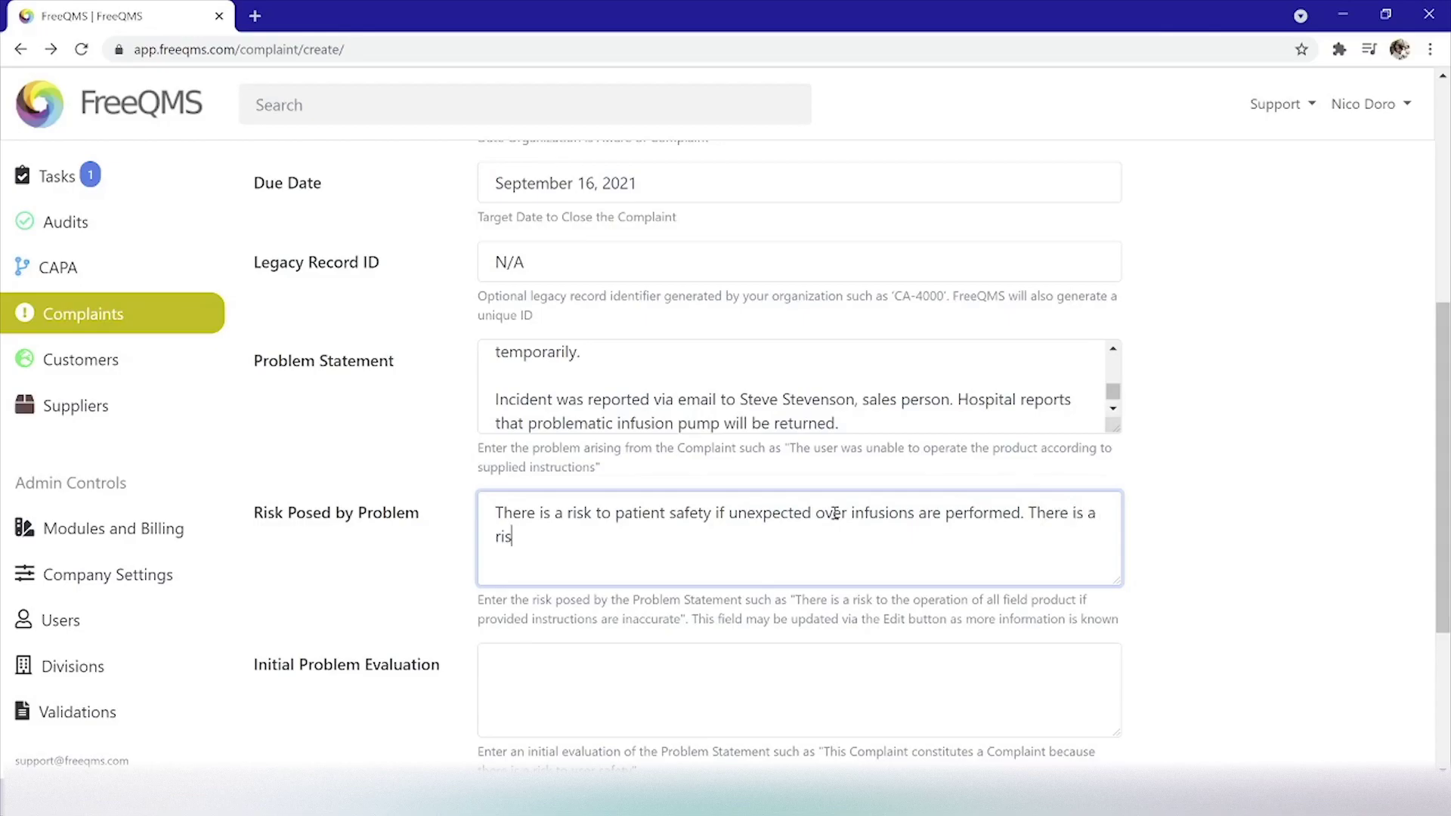
key(BackSpace)
key(BackSpace)
text(rification )
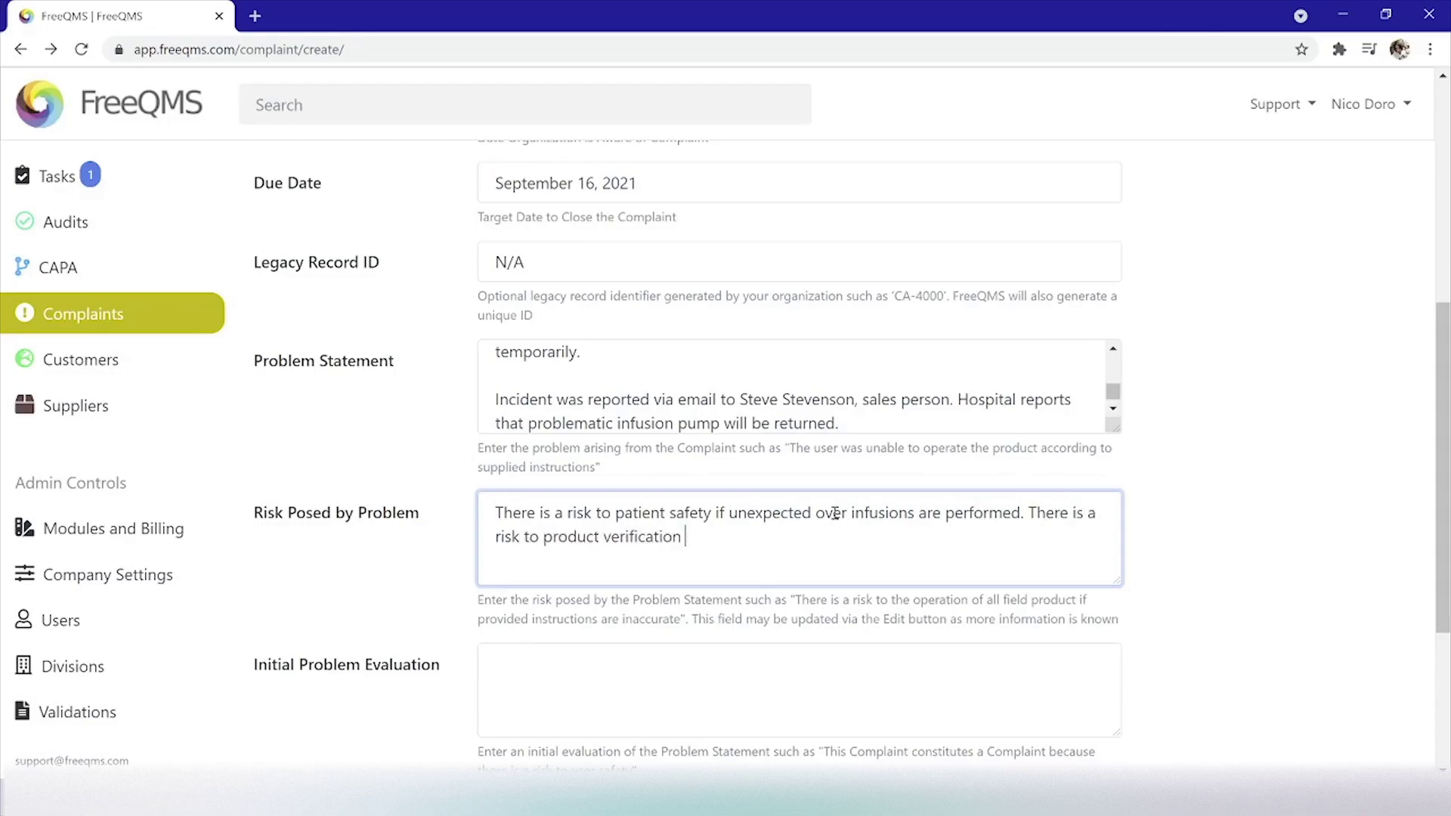
text(and validation if the product is )
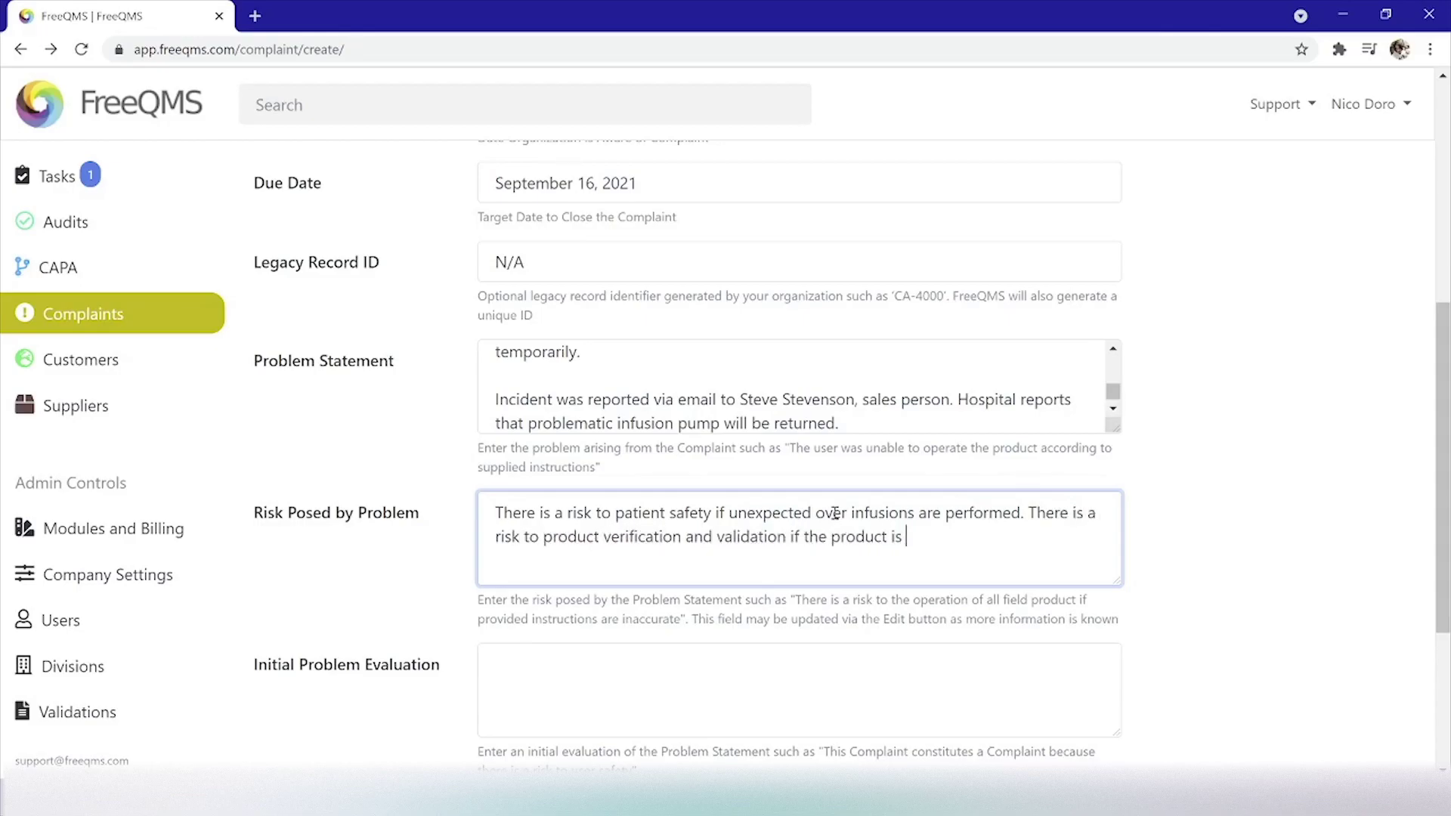
text(not mitigated by an engineeri)
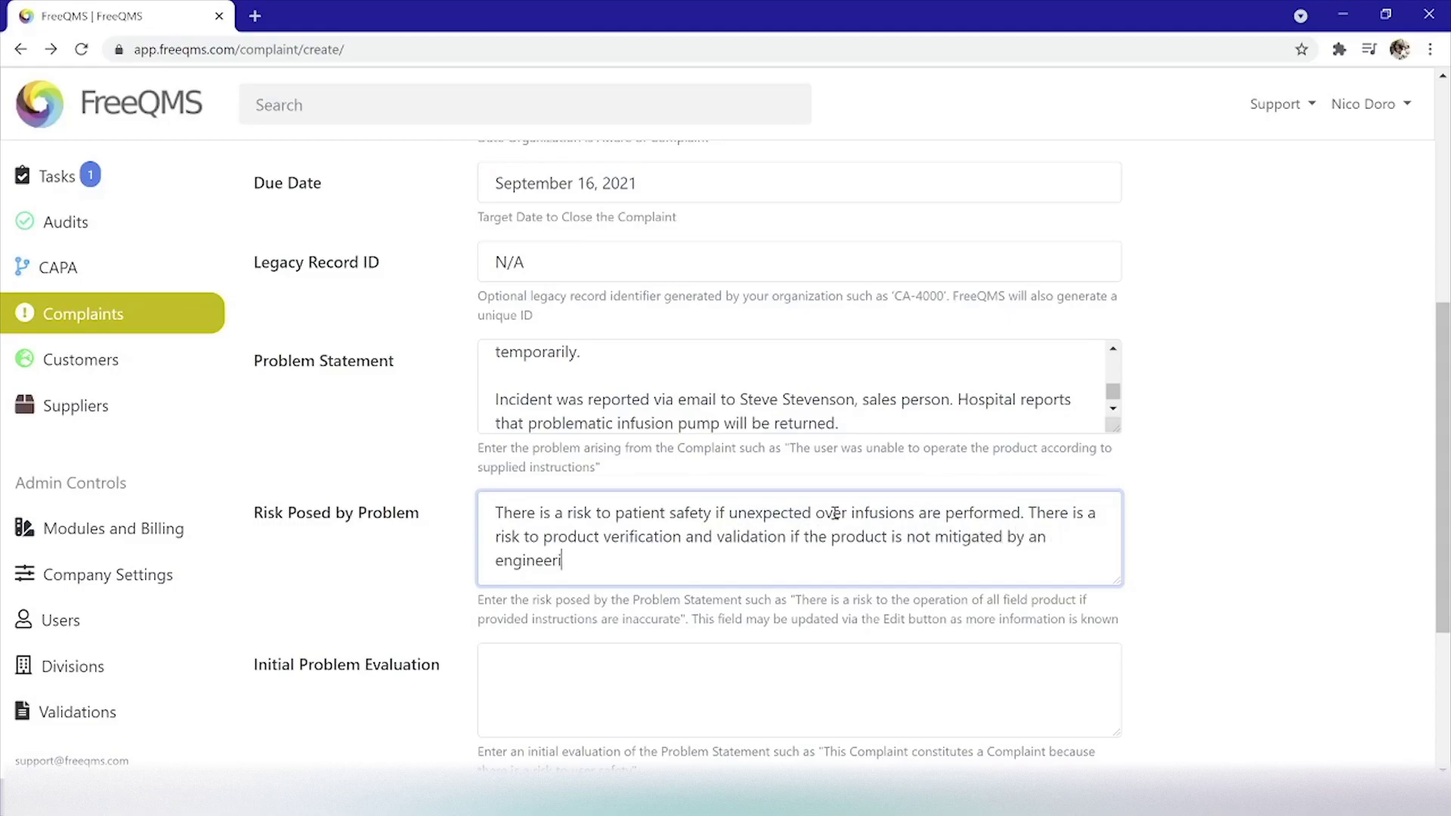
text(ng investigation to determine potential cause or fault.)
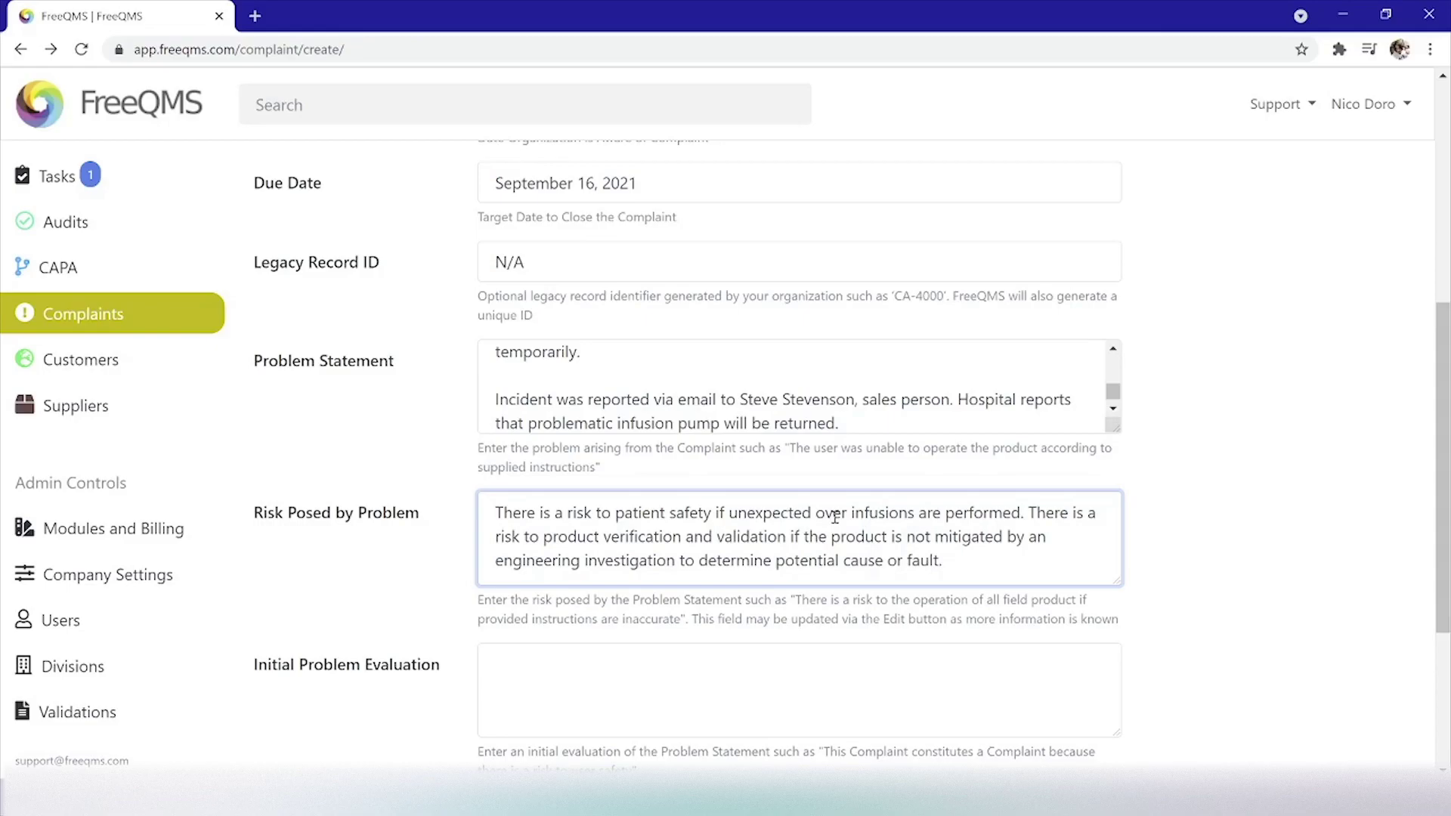
Step: Enter the evaluation 'This record constitutes a Complaint because there is a risk to user safety.'
scroll(836, 516, down, 3)
click(638, 496)
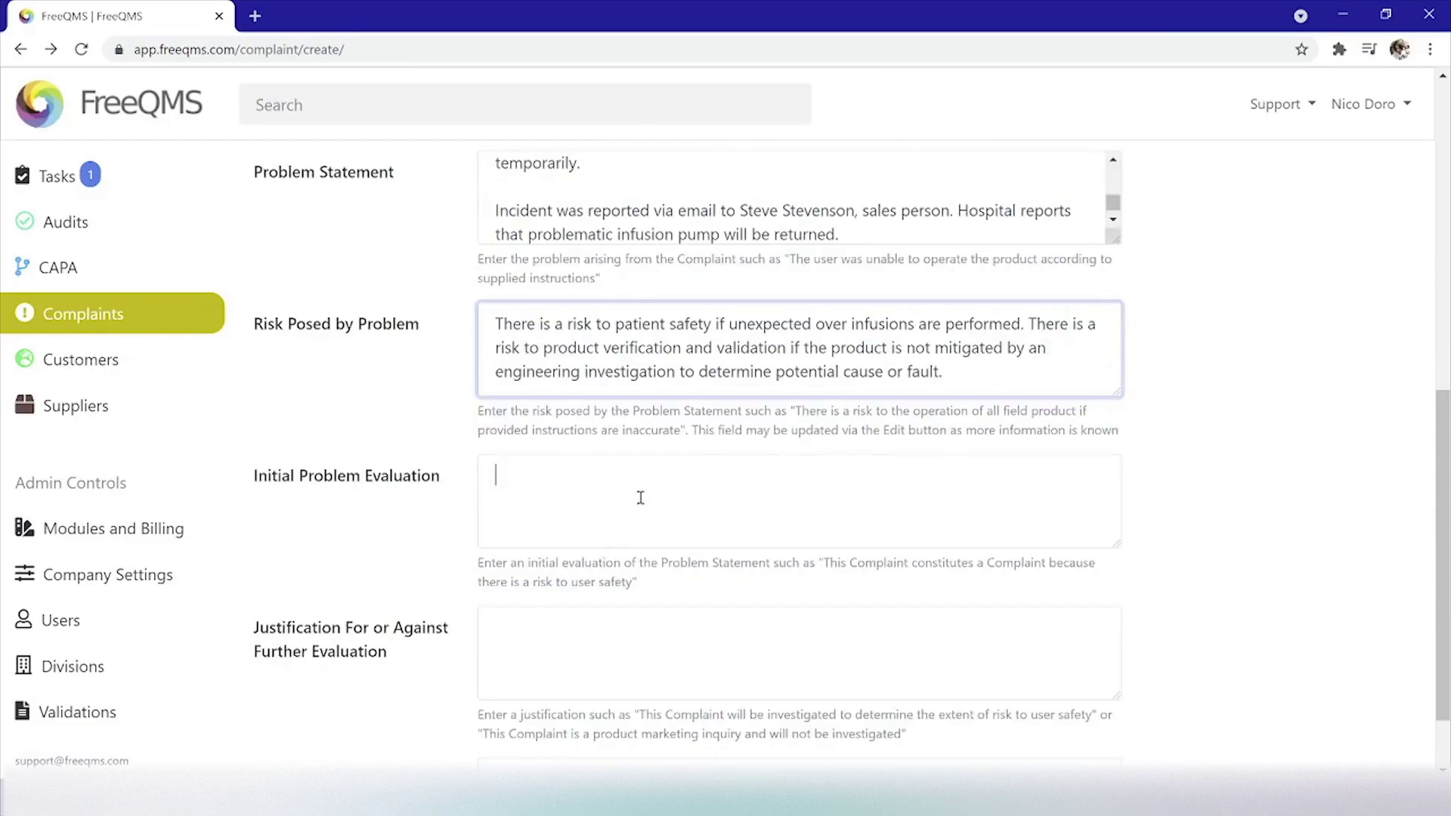
text(This r)
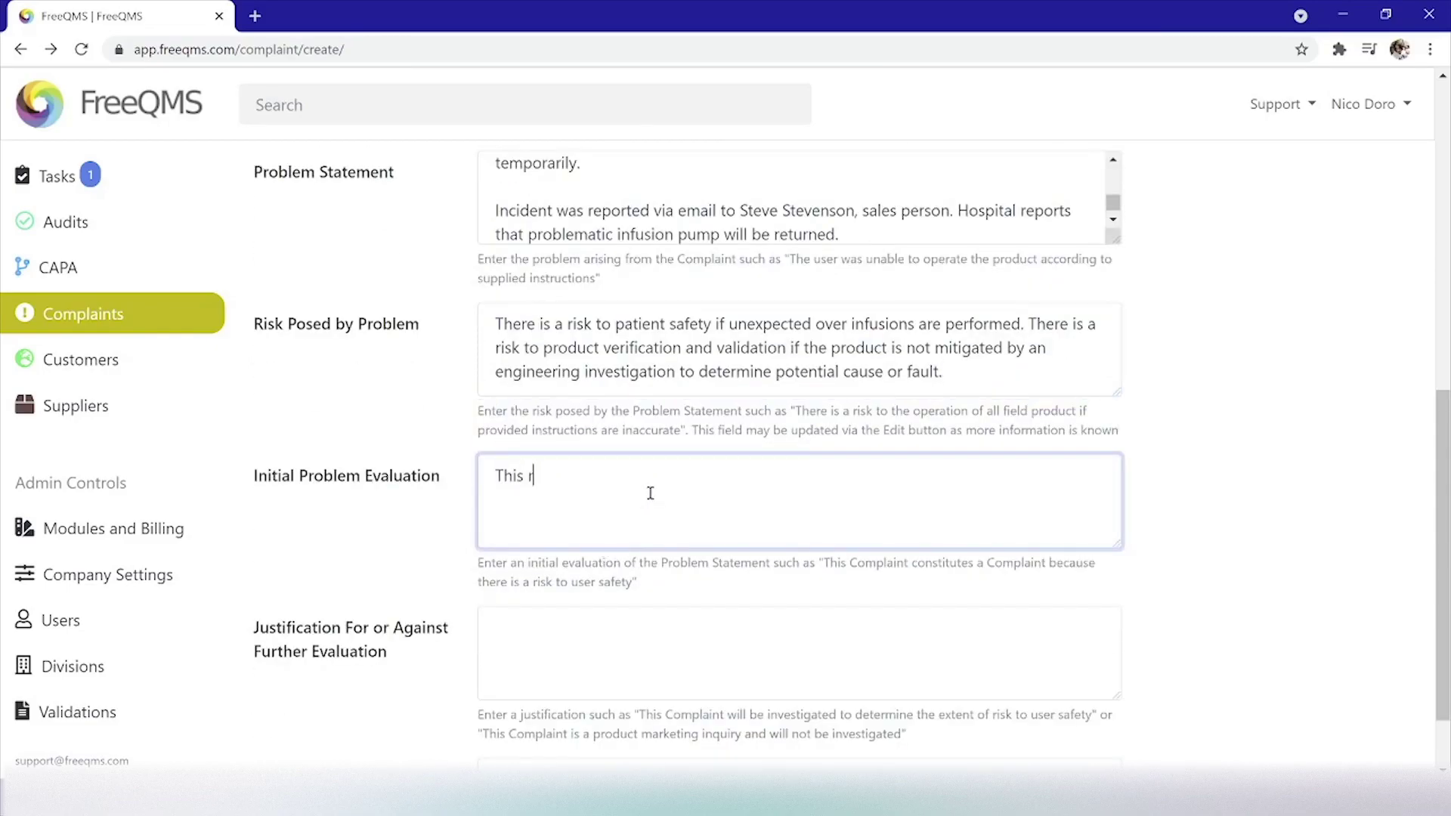
text(ecord constitutes a Compla)
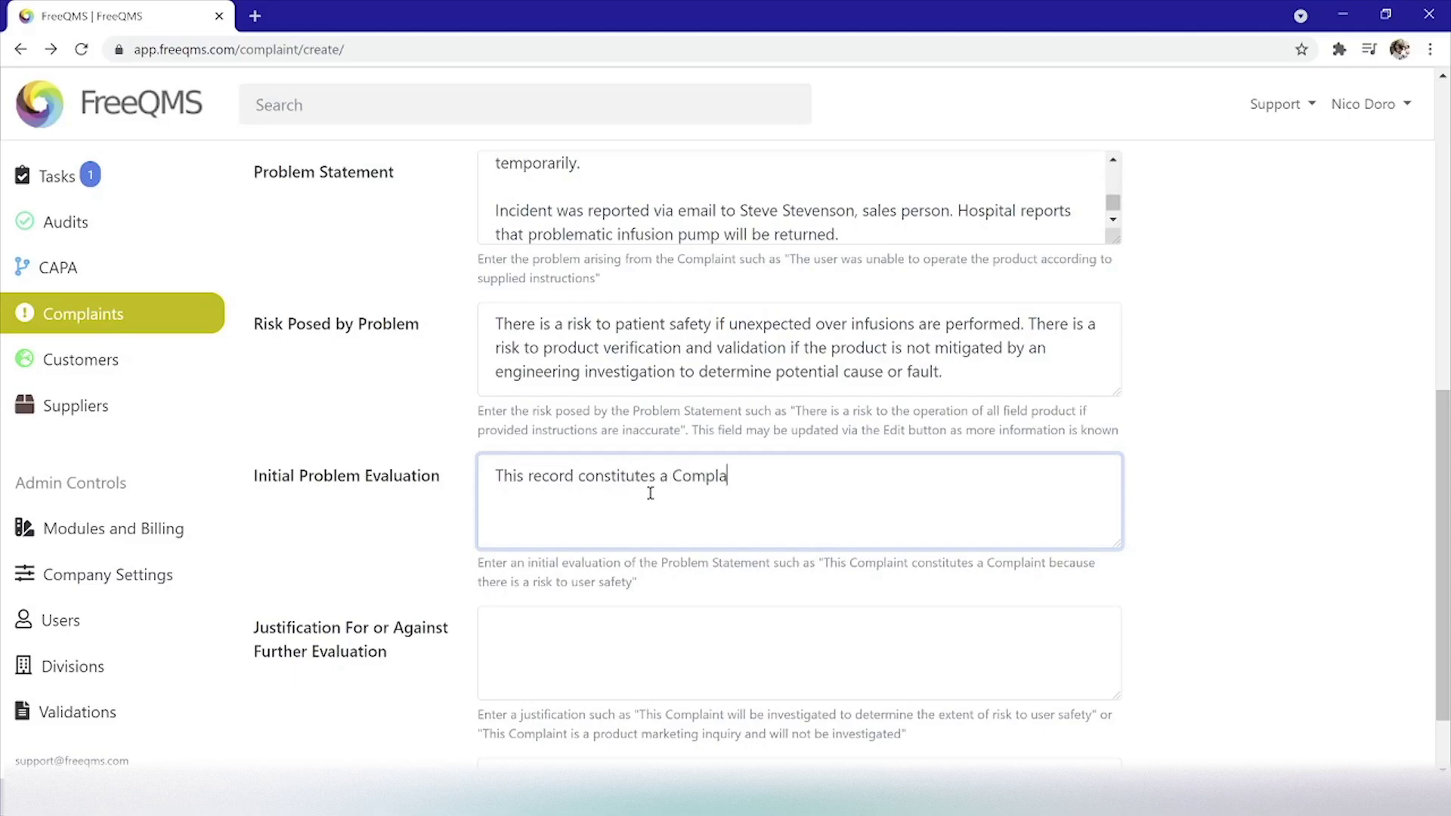
text(int because there is a risk to user safety.)
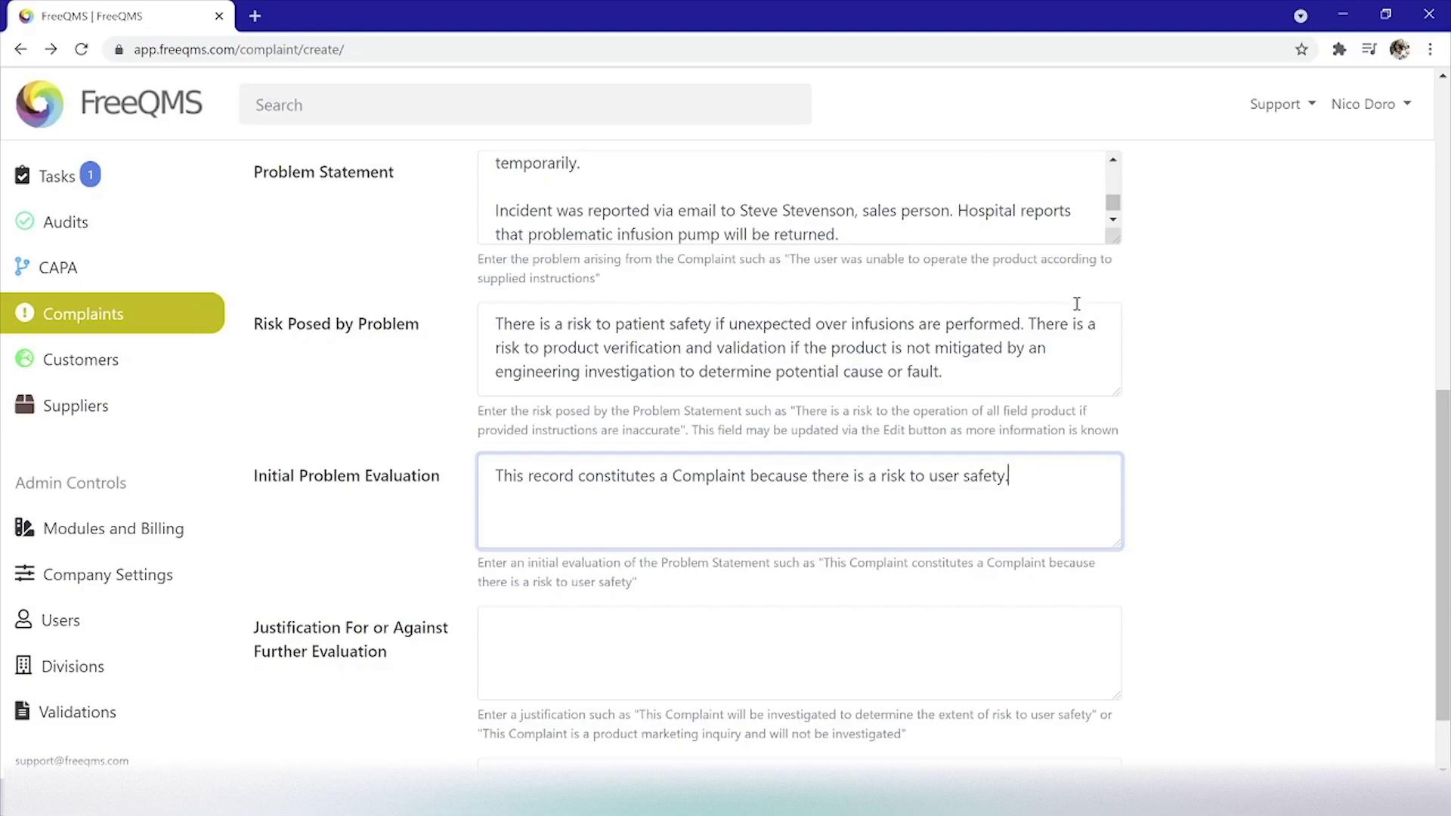
Step: Switch the Complaint Type from Reportable Complaint to Complaint
scroll(967, 299, up, 15)
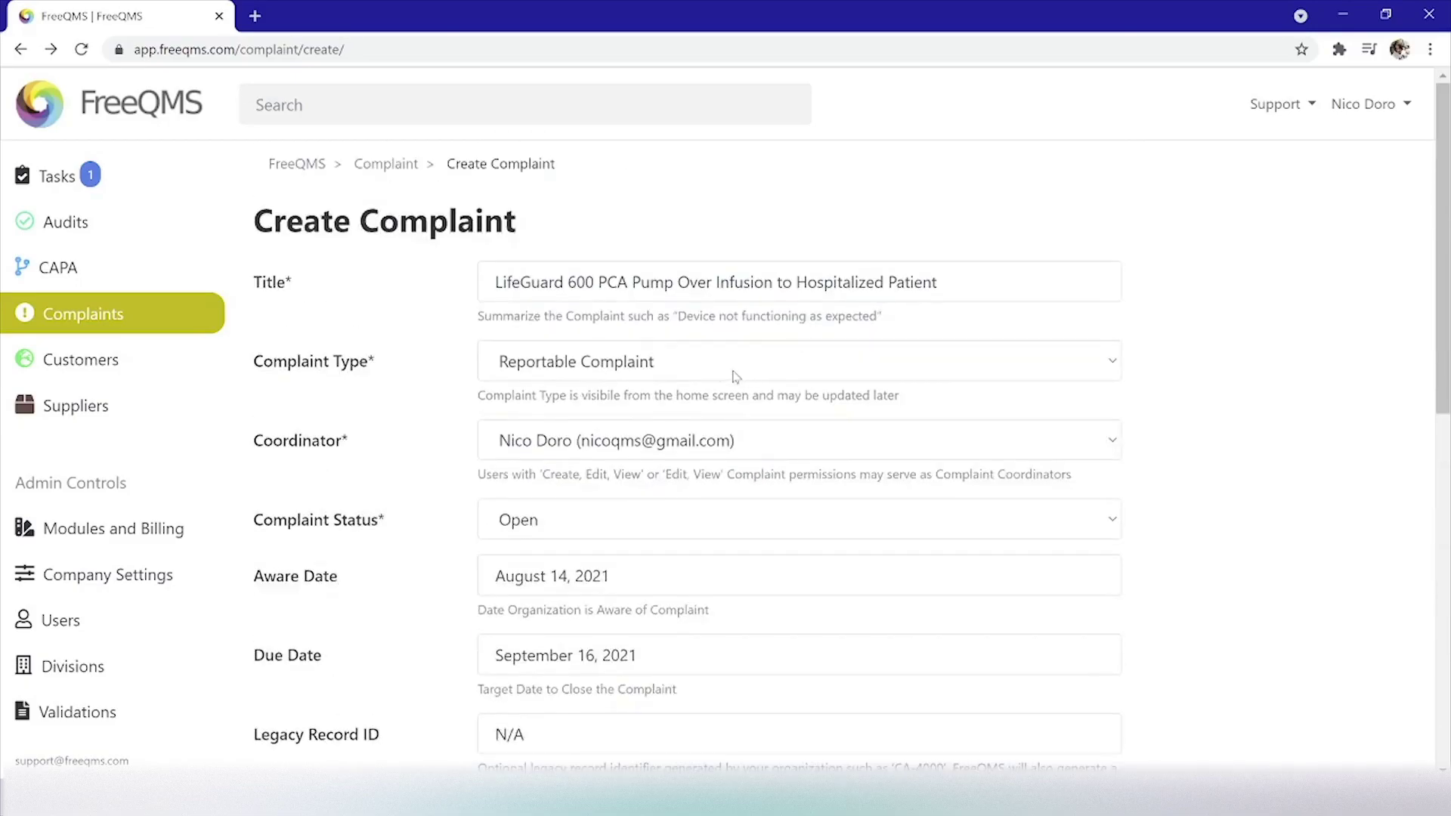
click(713, 366)
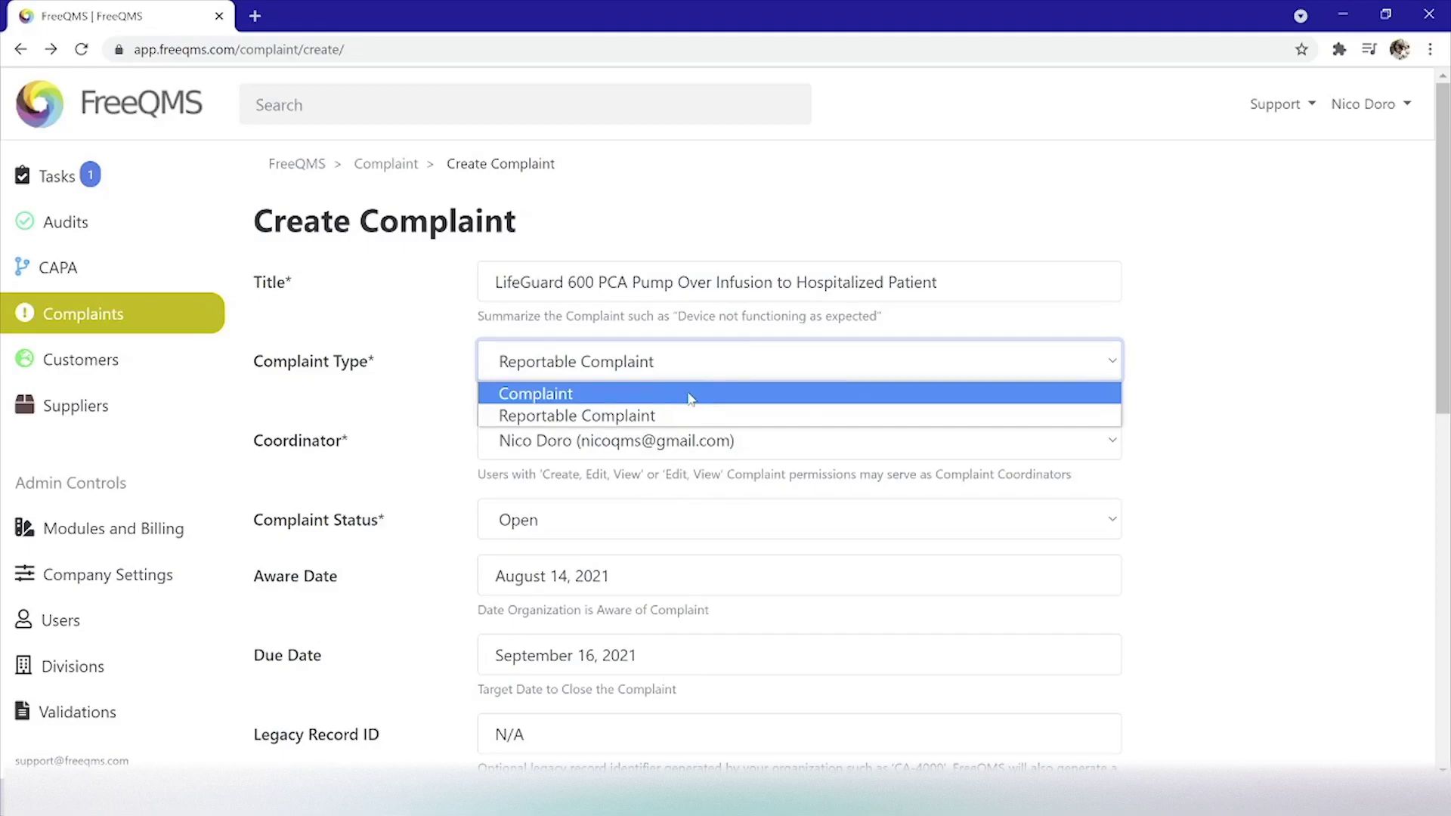
click(690, 393)
scroll(693, 423, down, 10)
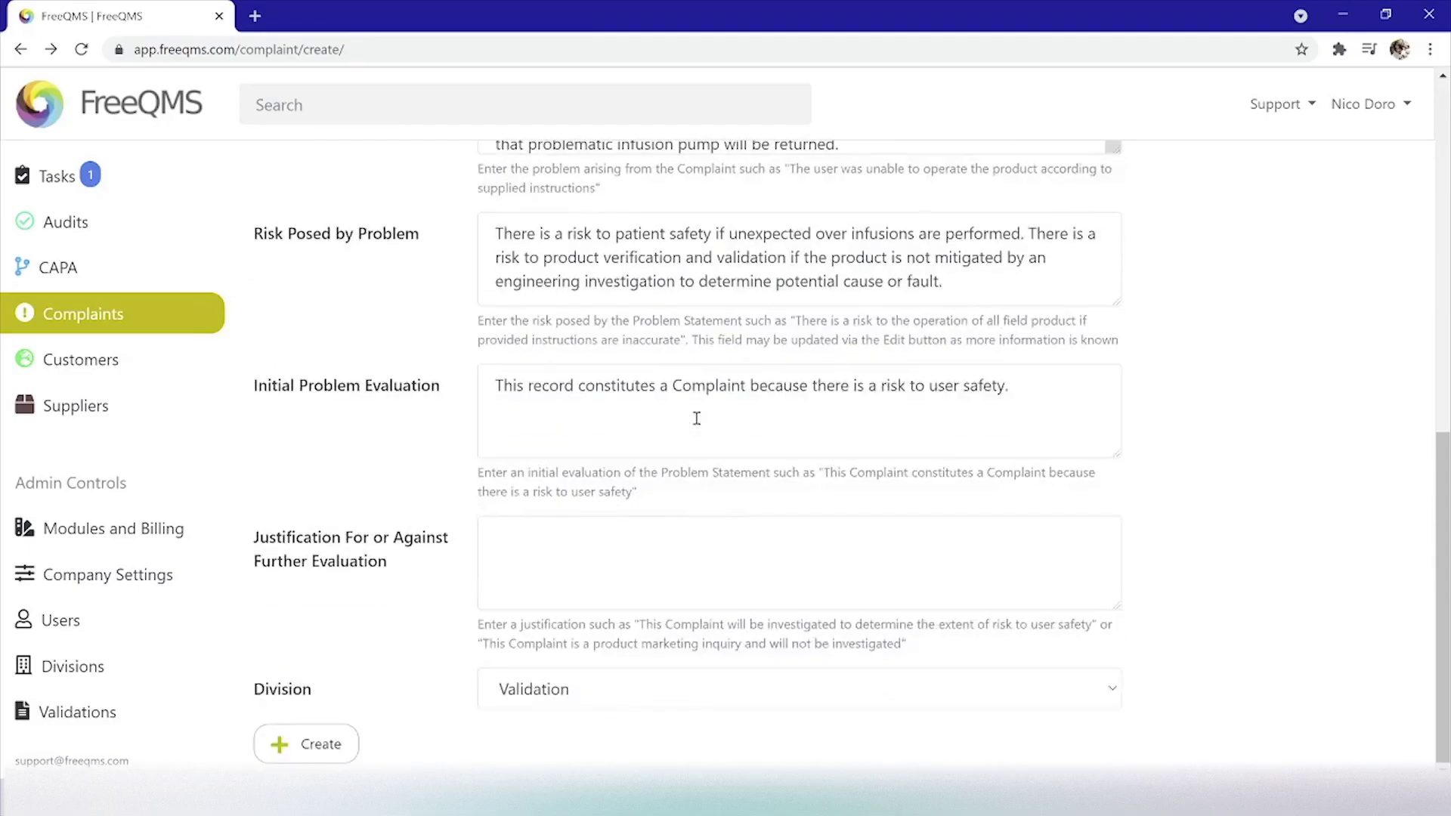
scroll(696, 418, up, 1)
scroll(693, 470, down, 1)
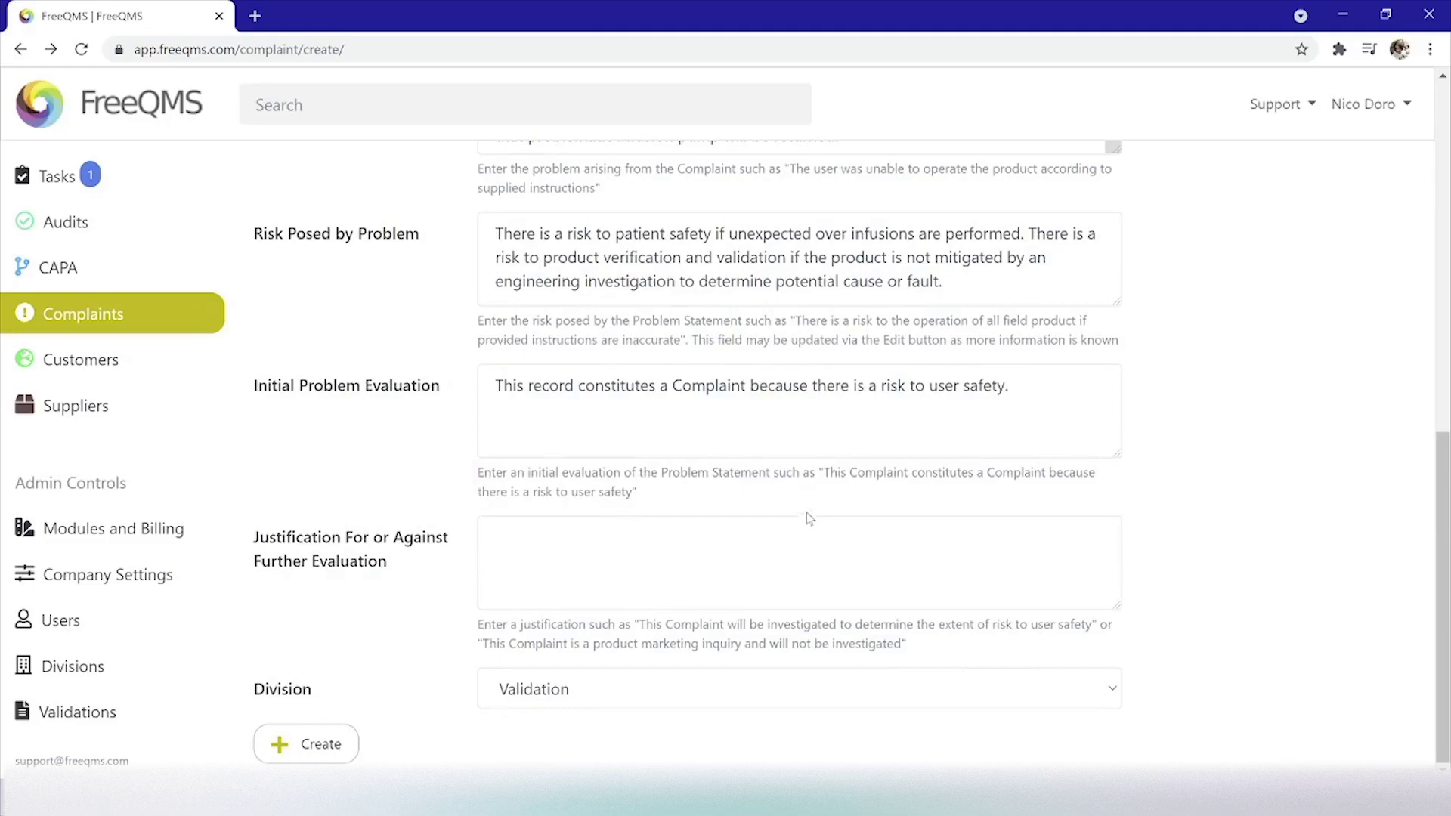
Step: Justify investigating the user-safety risk, root cause, reportability and effective corrections
click(791, 539)
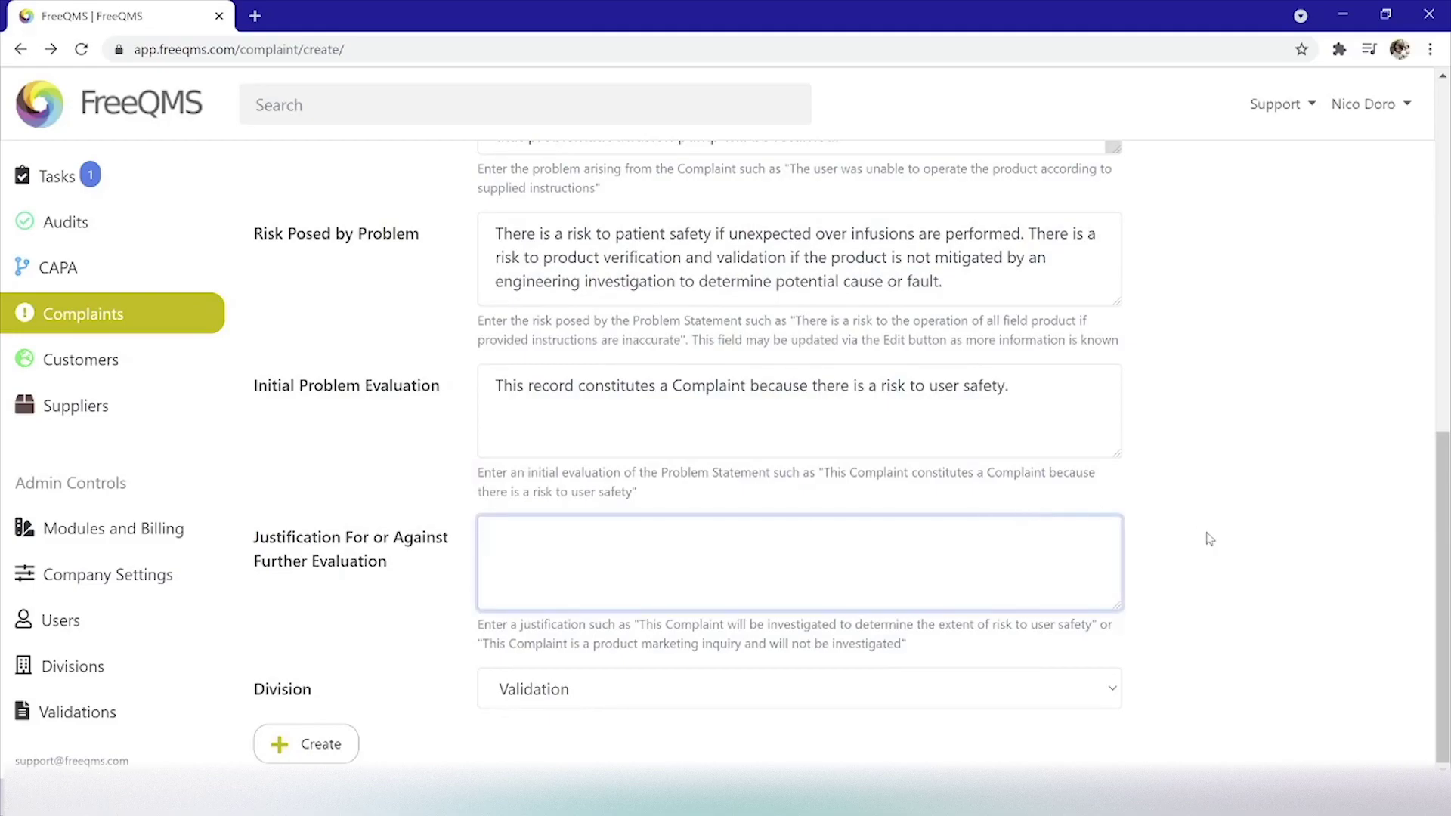
text(This Complaint will be investigated to determine the extent o)
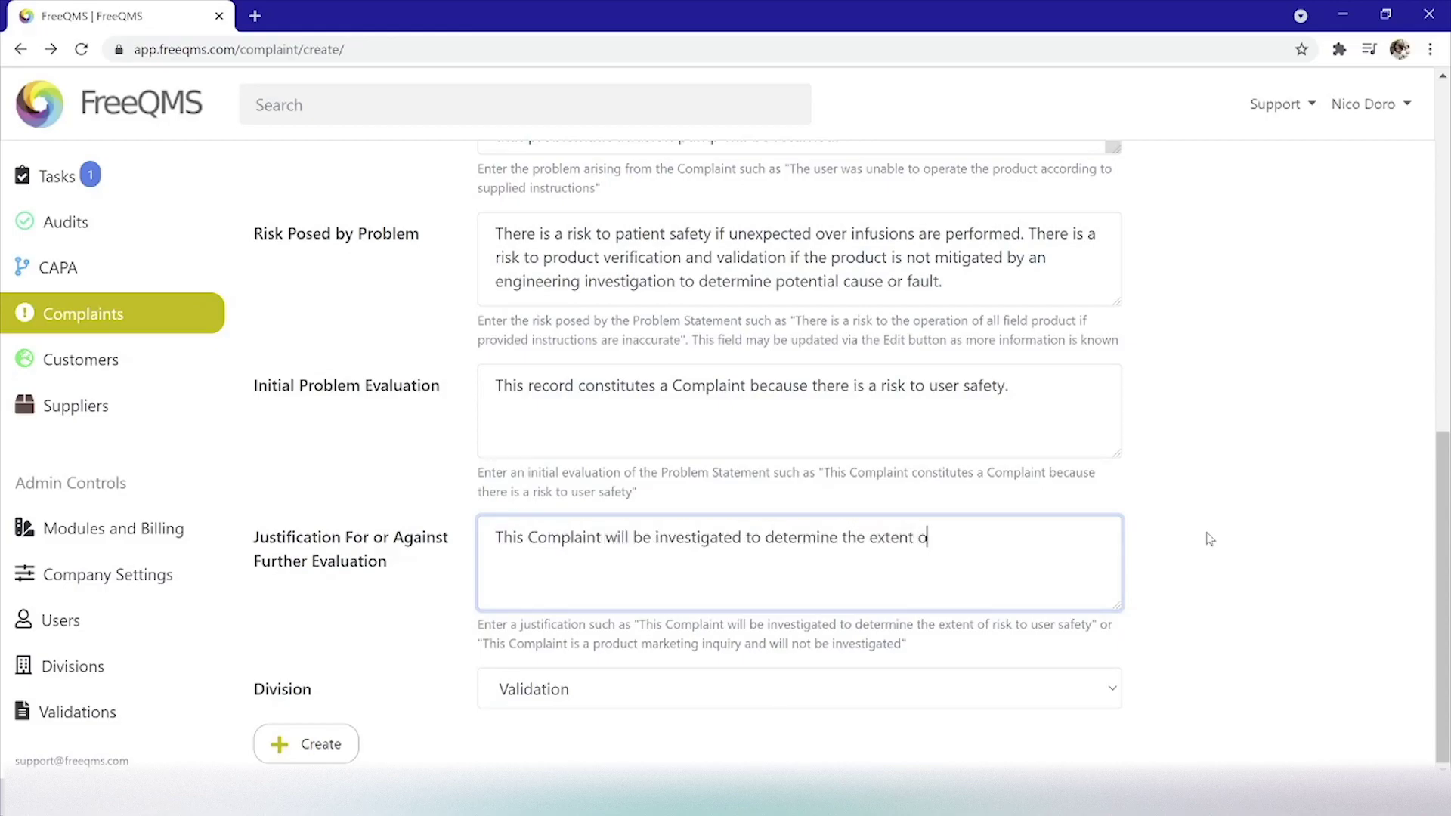
text(f risk to user safety, t)
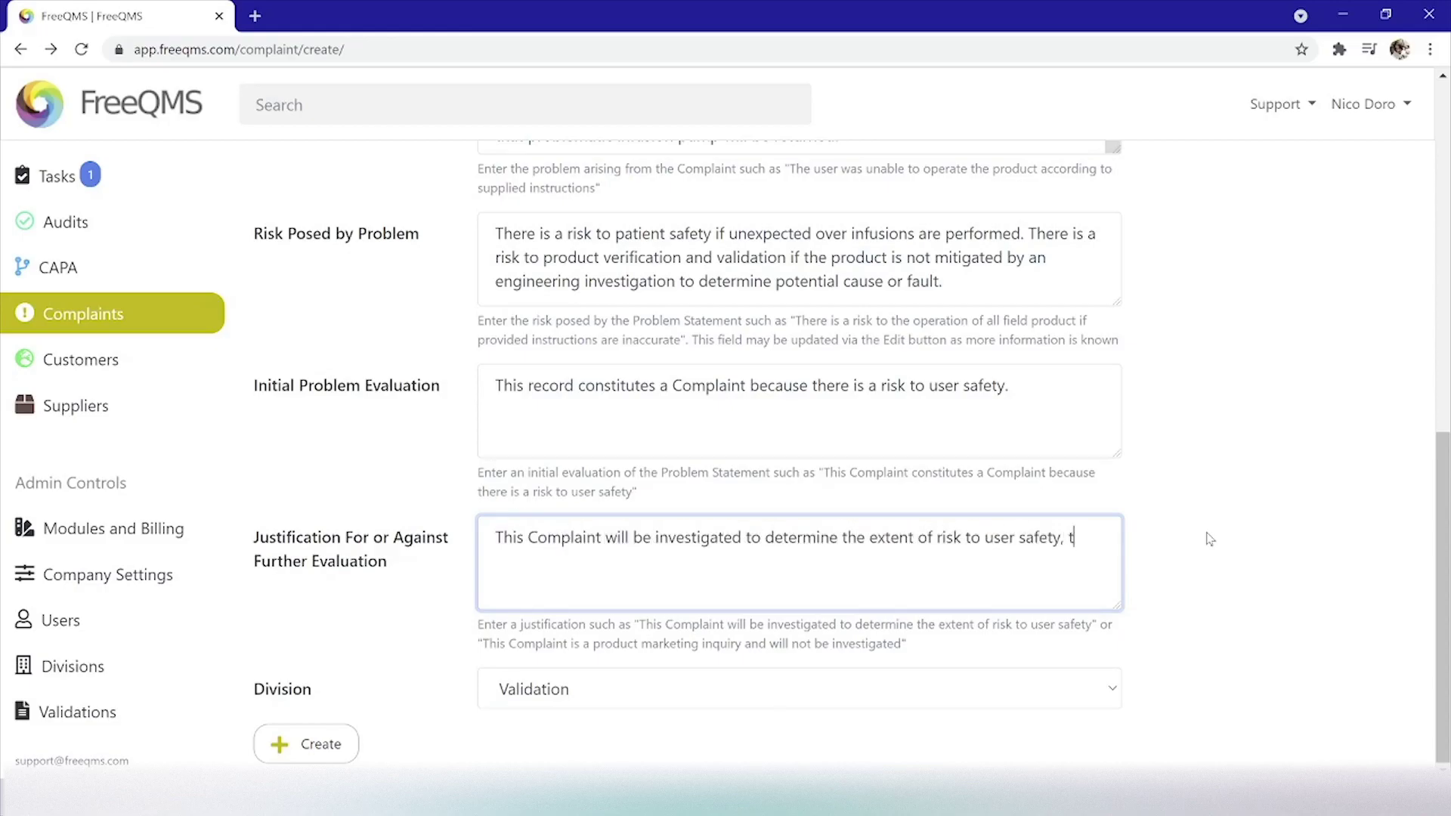
text(o determine the root cause)
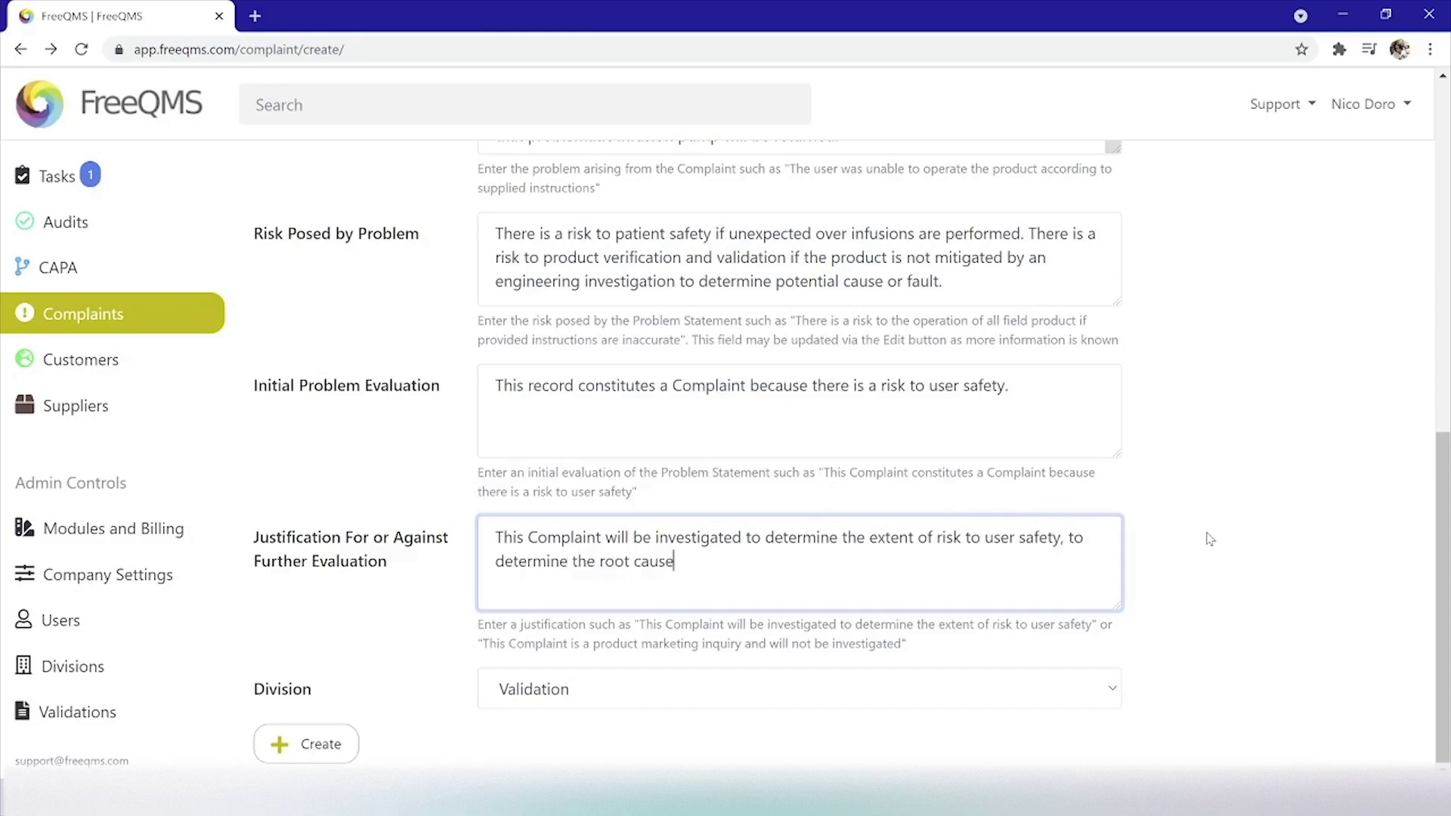
text(, to determine repo)
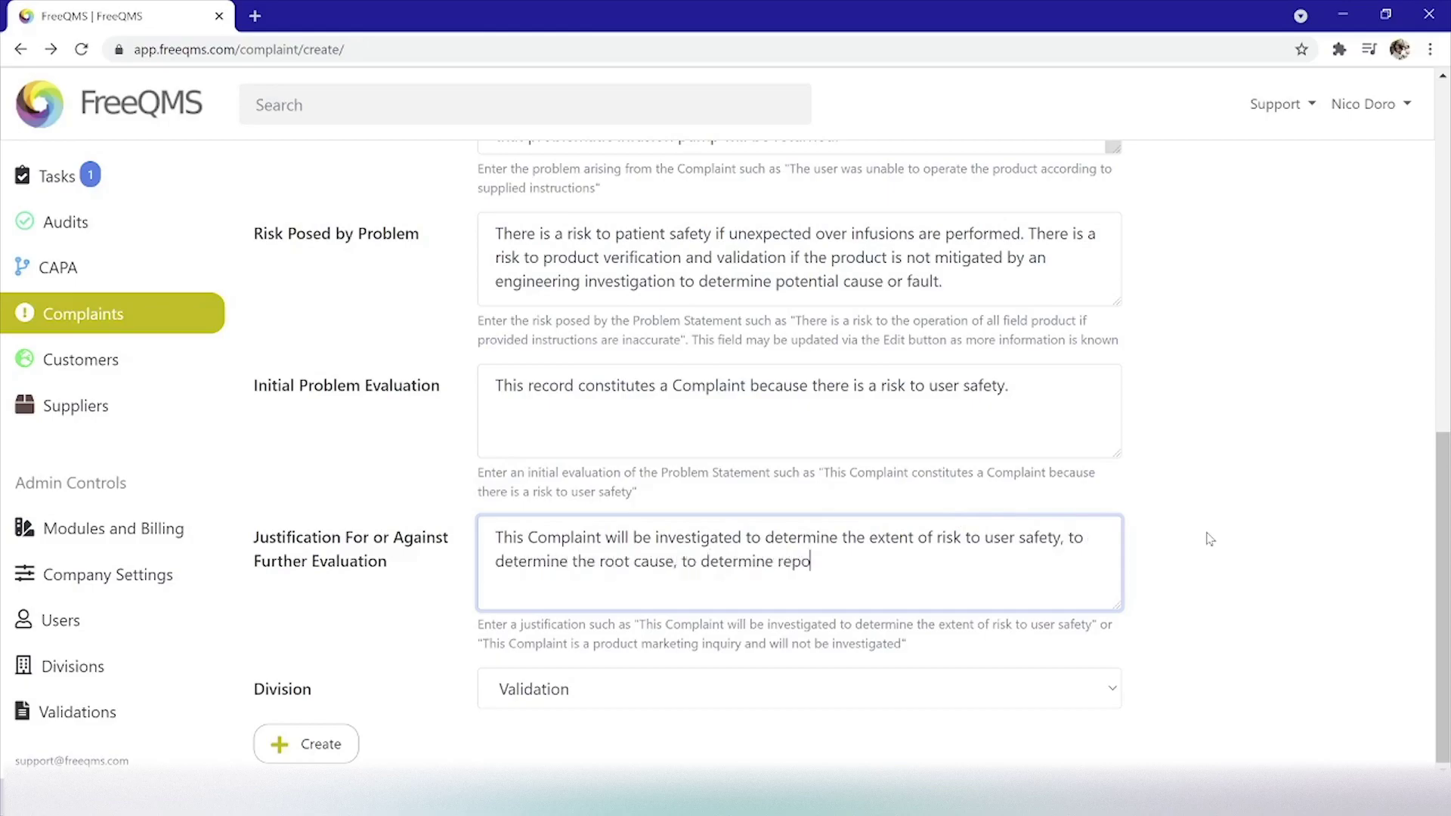
text(rtability, and to determine effective corrections.)
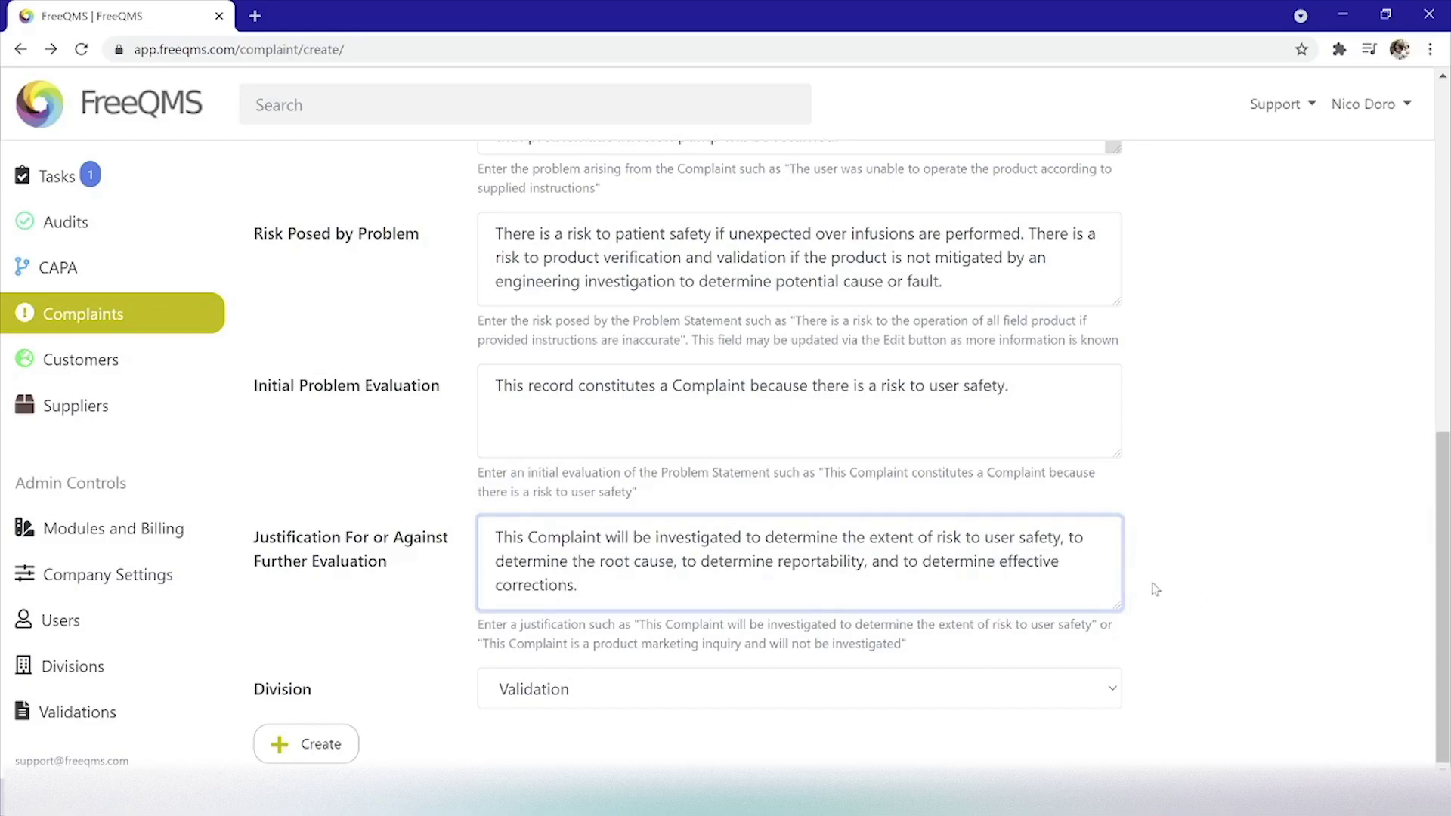
Step: Keep Validation as the division and create the complaint, opening complaint ID 3
click(901, 693)
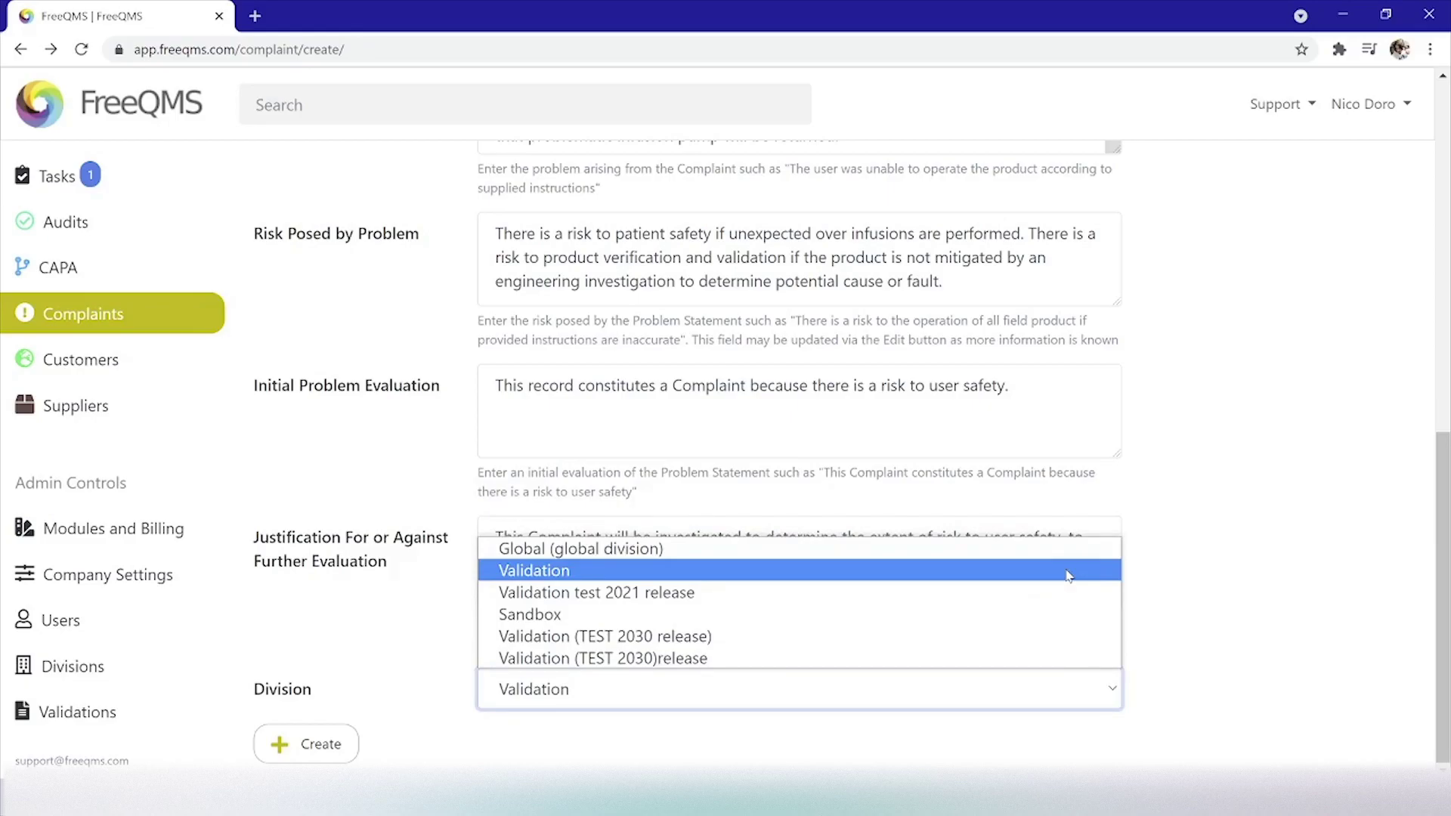
click(1289, 556)
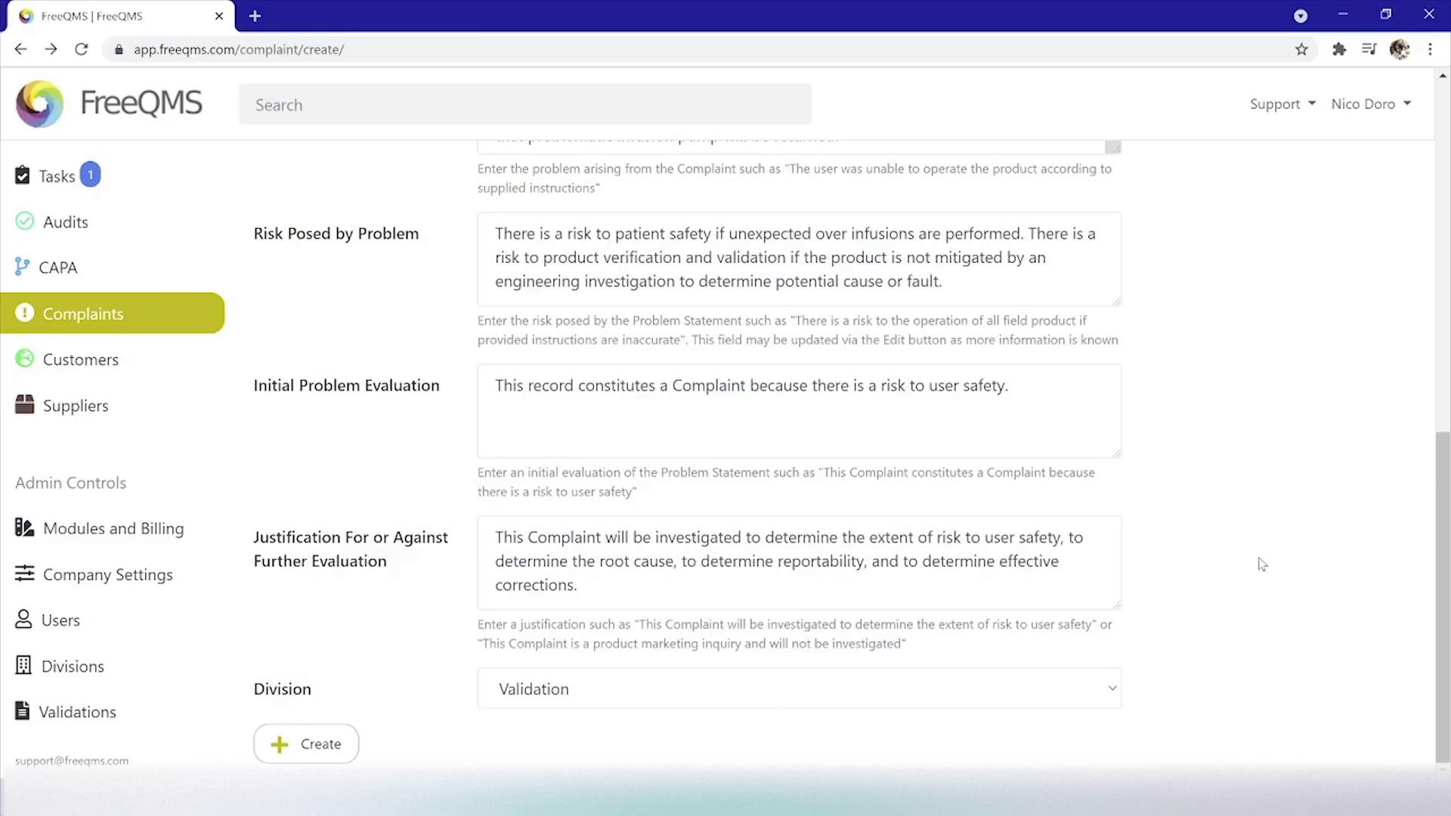
click(306, 744)
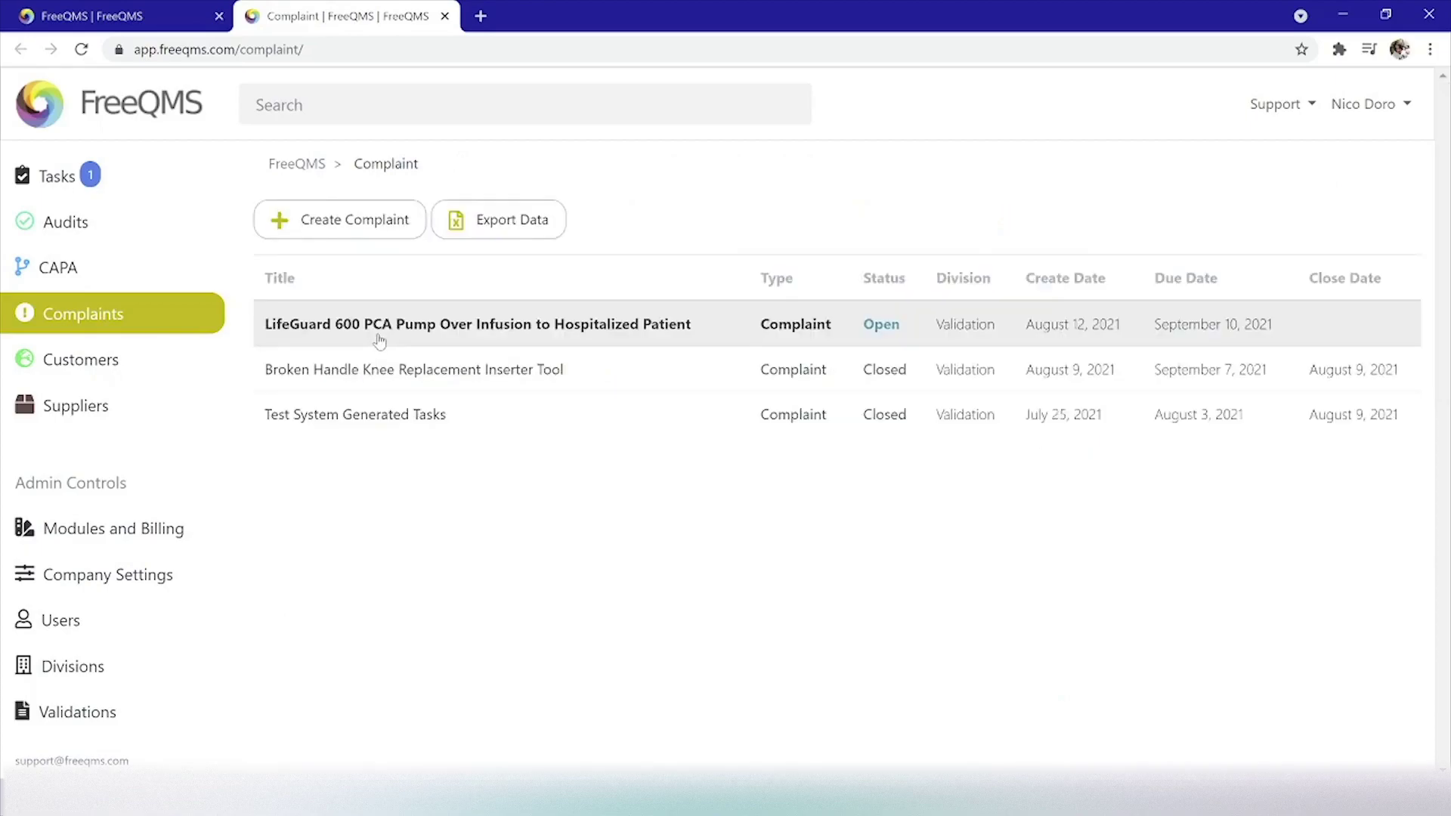
click(378, 342)
scroll(499, 406, down, 1)
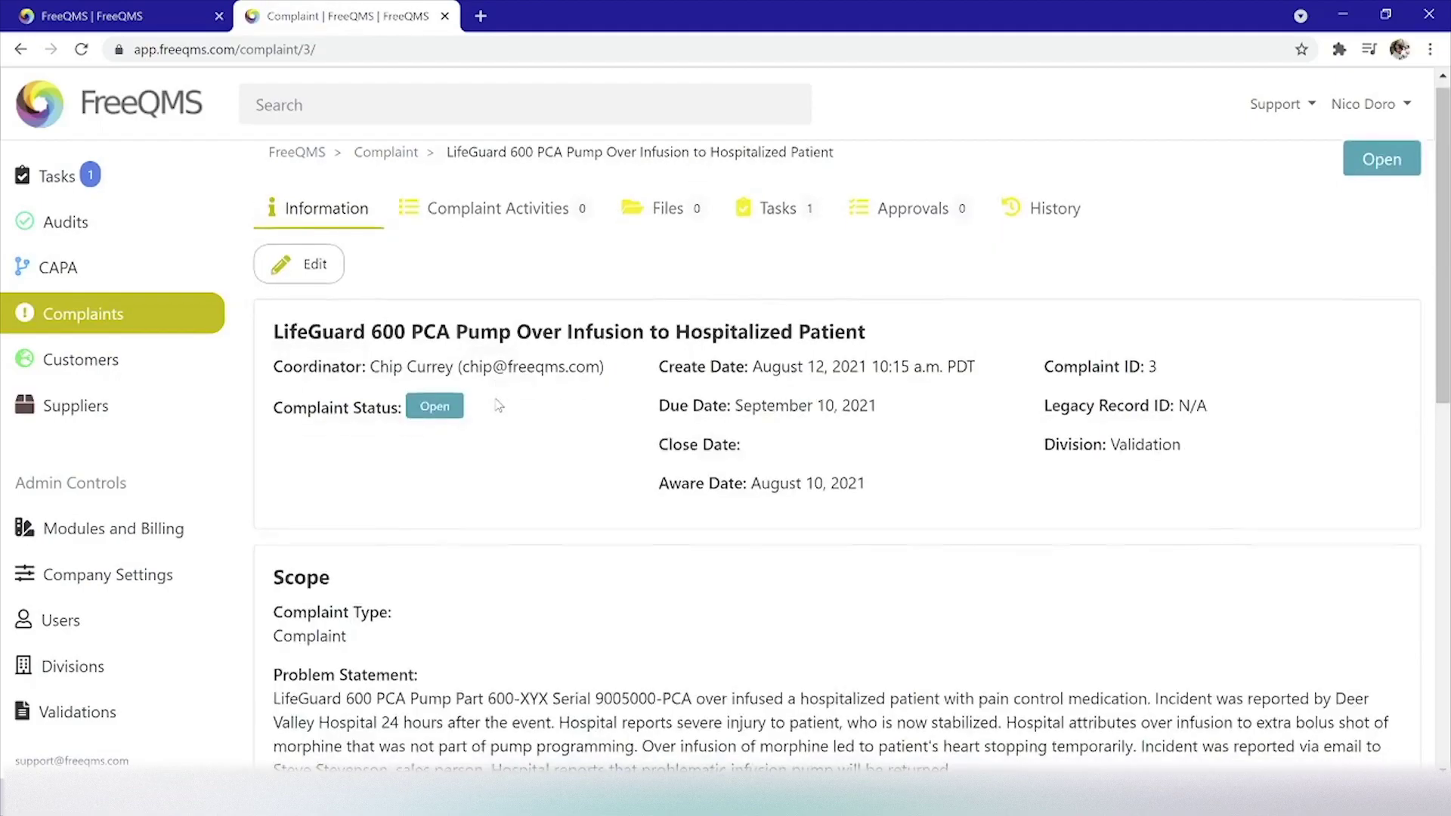
scroll(453, 412, down, 10)
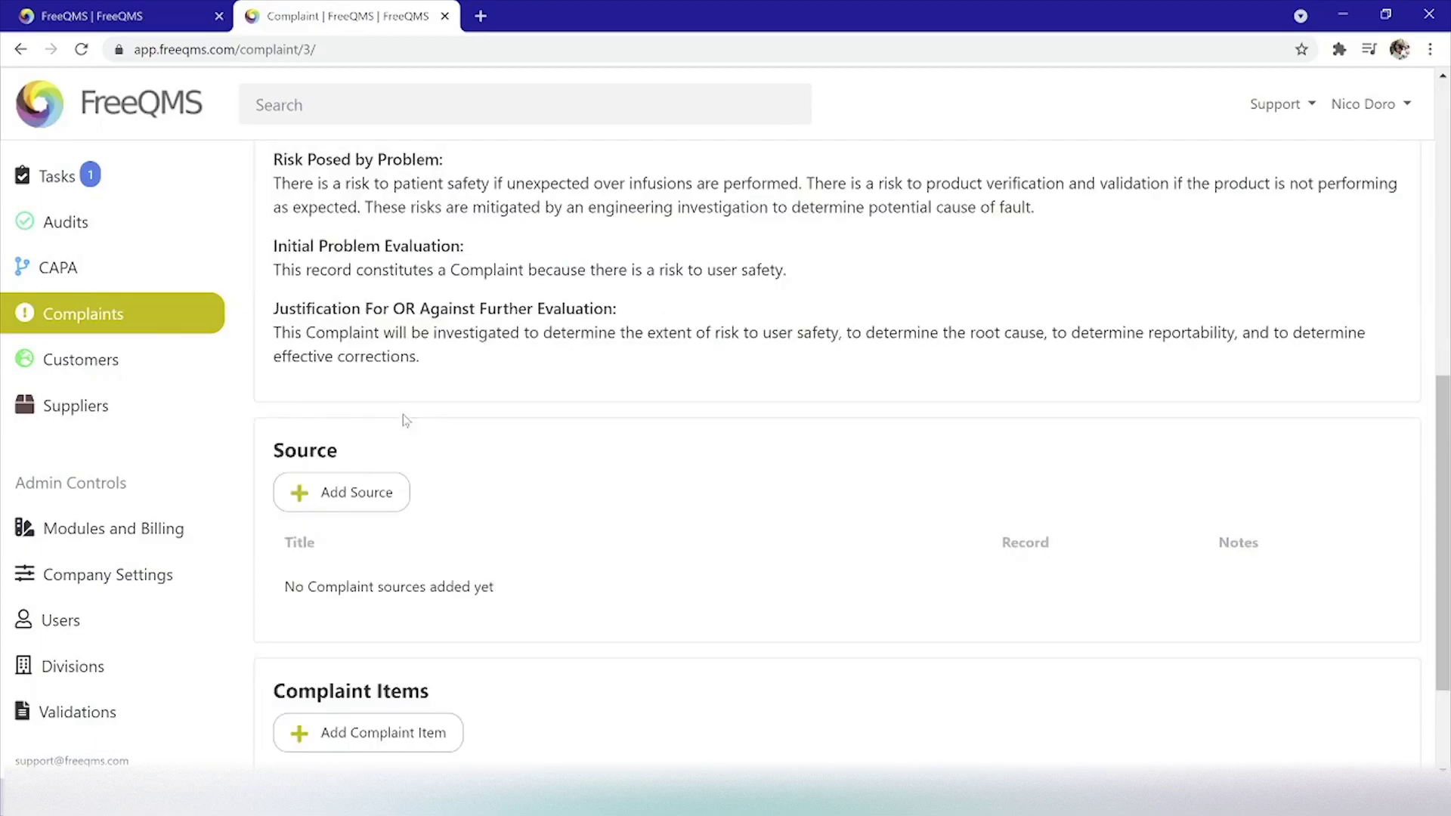
scroll(451, 490, down, 2)
scroll(454, 499, up, 5)
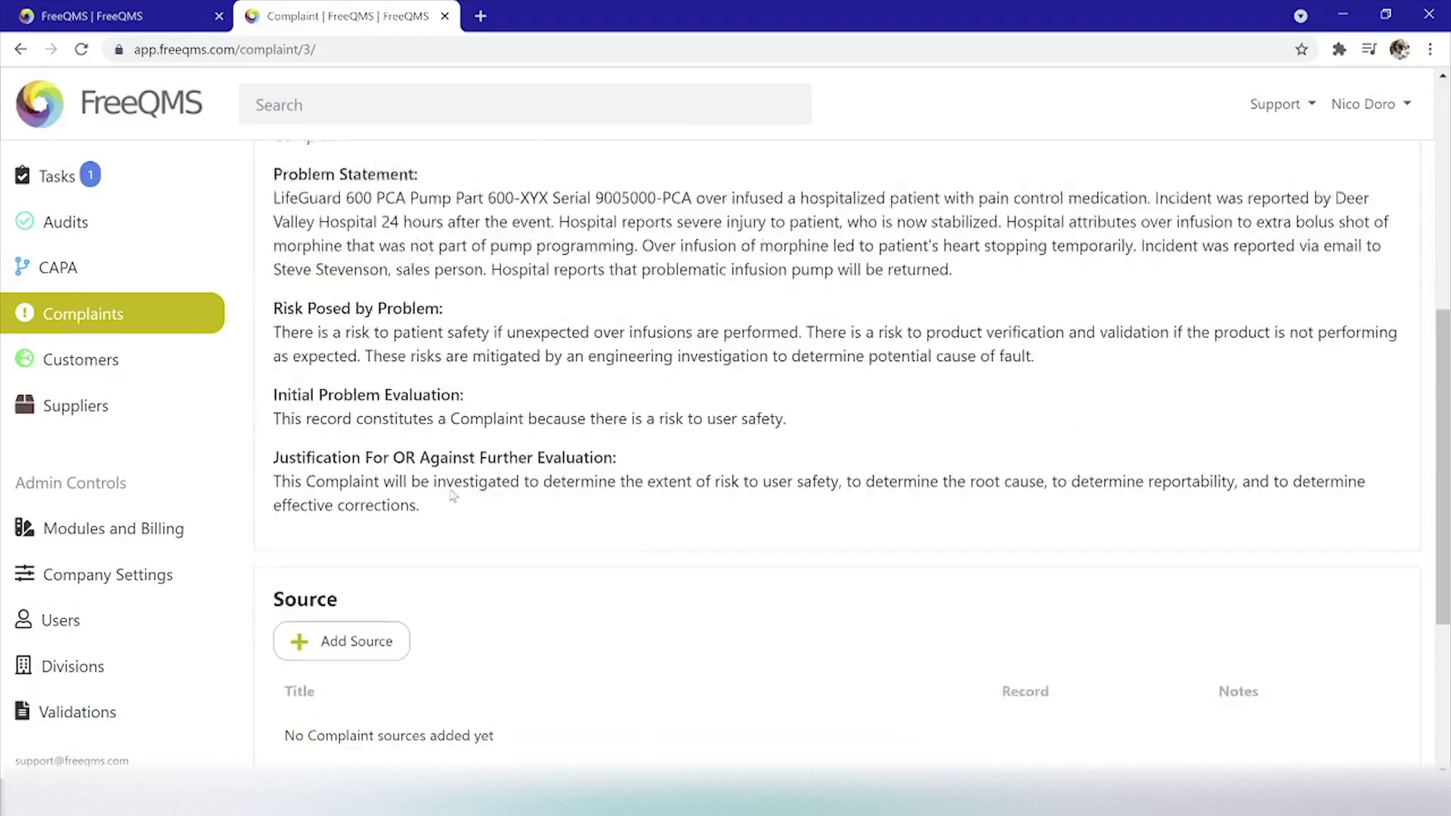
scroll(454, 499, down, 1)
scroll(454, 499, down, 4)
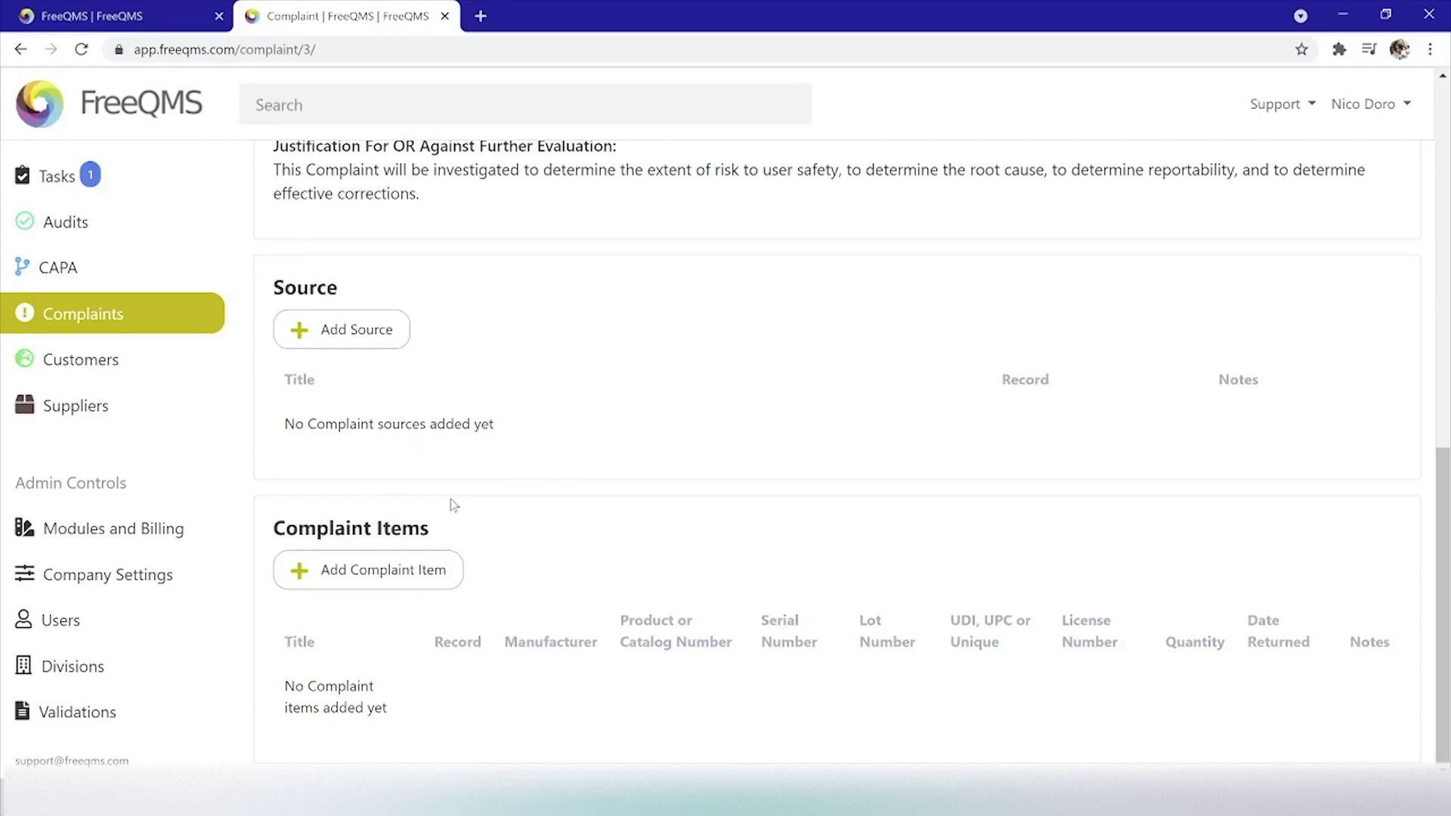
click(369, 563)
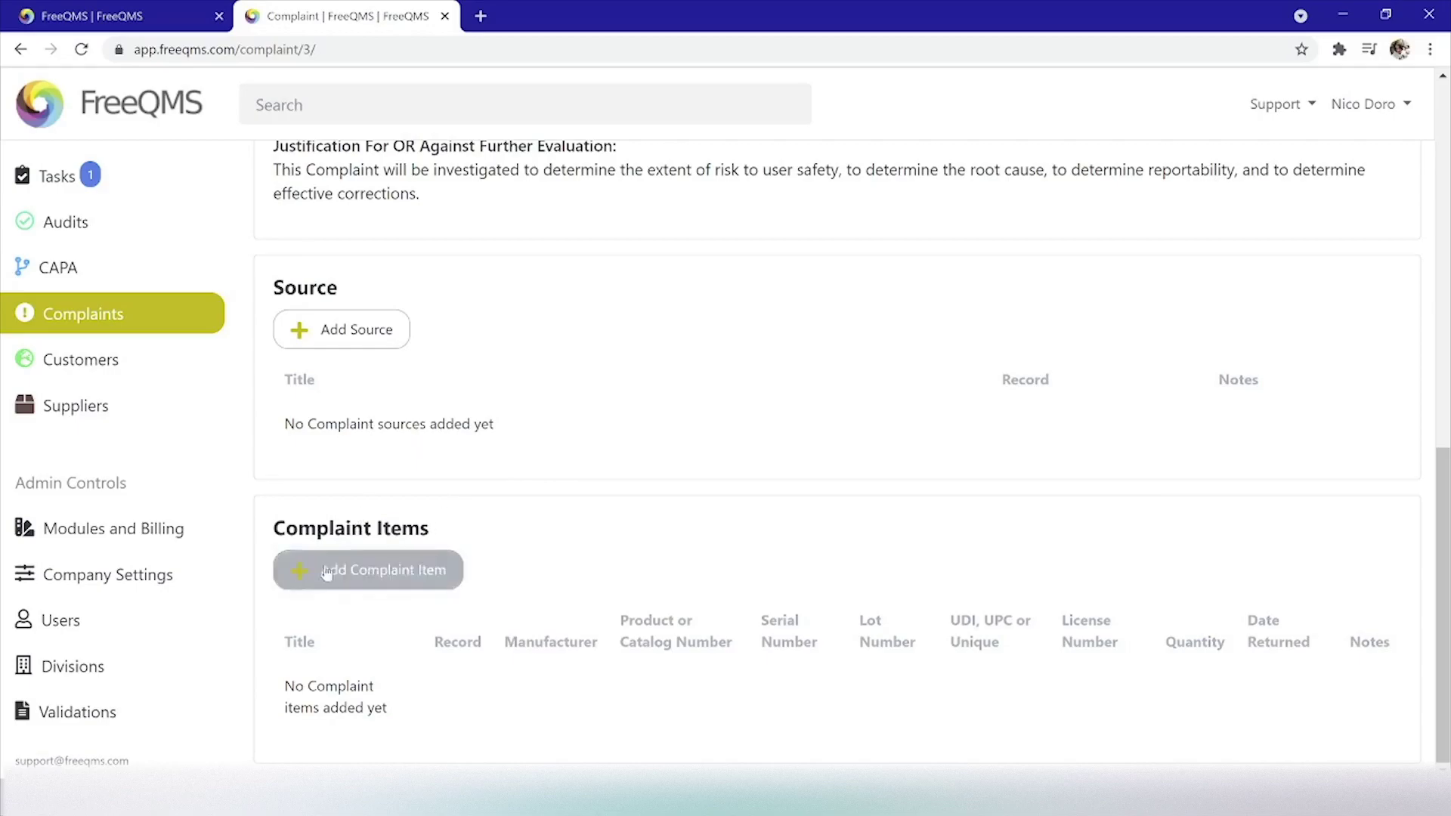
Step: Start a Write in source titled 'Over infusion from Deer Valley'
click(376, 344)
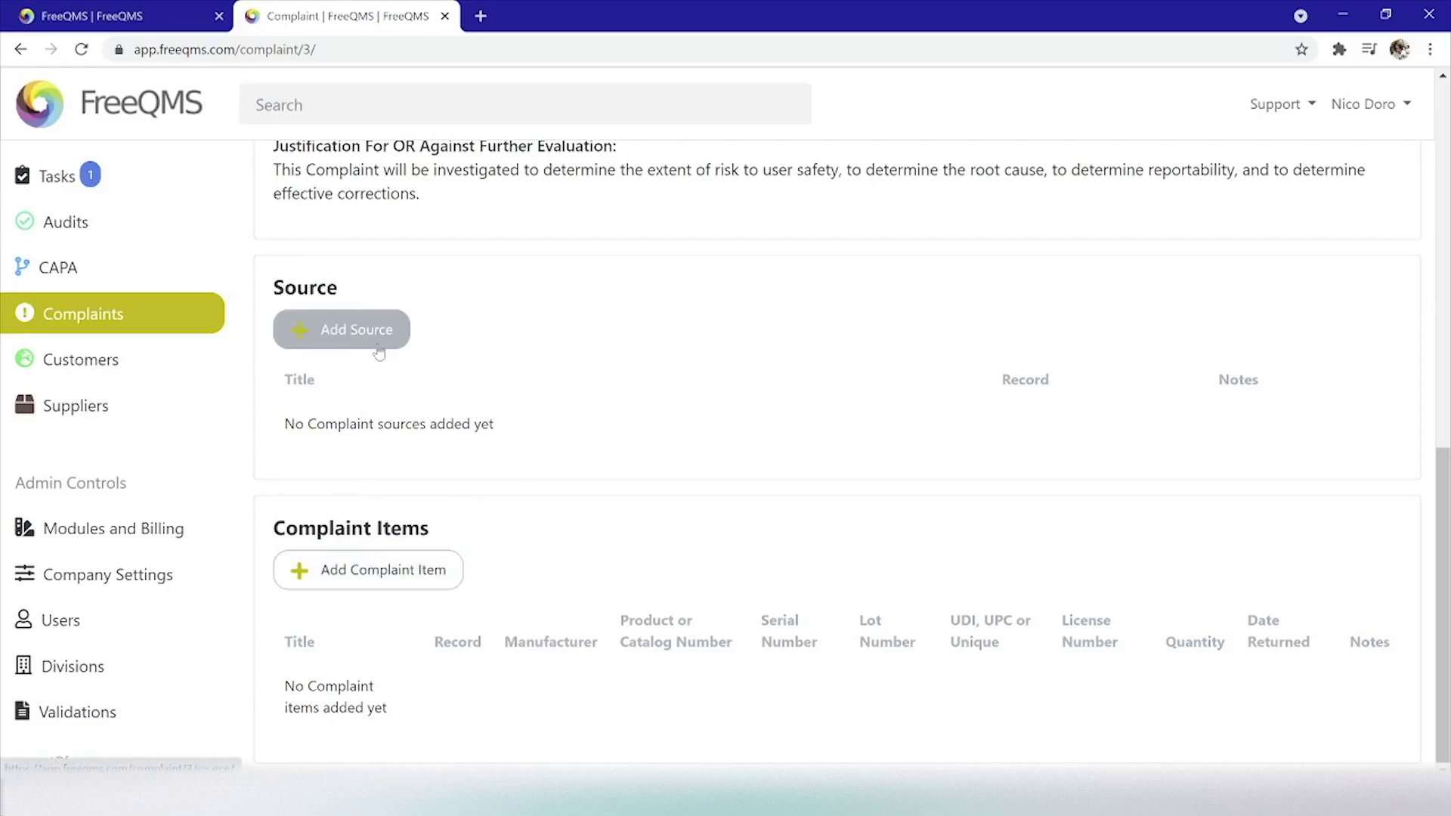
click(548, 288)
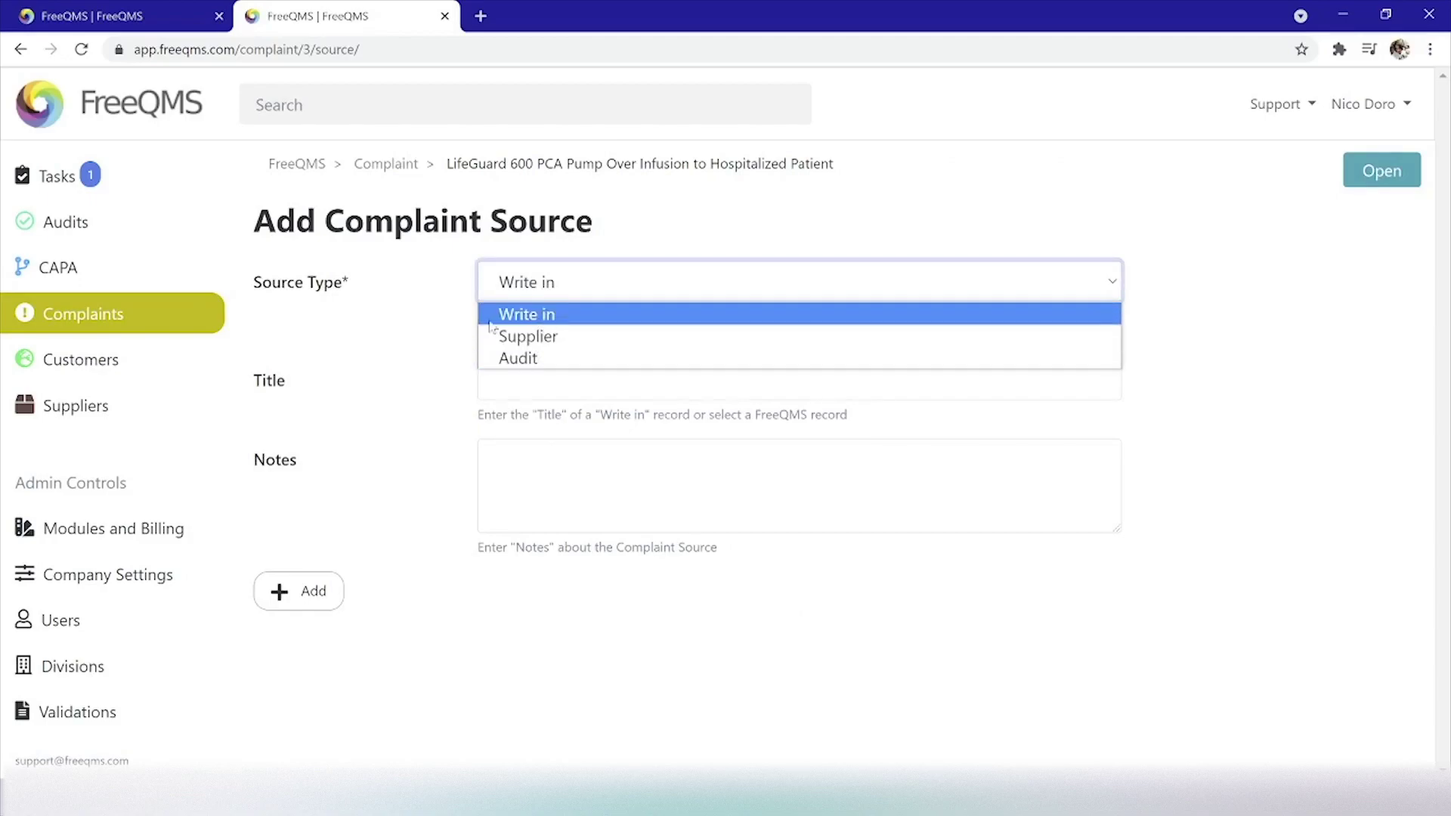
click(393, 349)
click(563, 385)
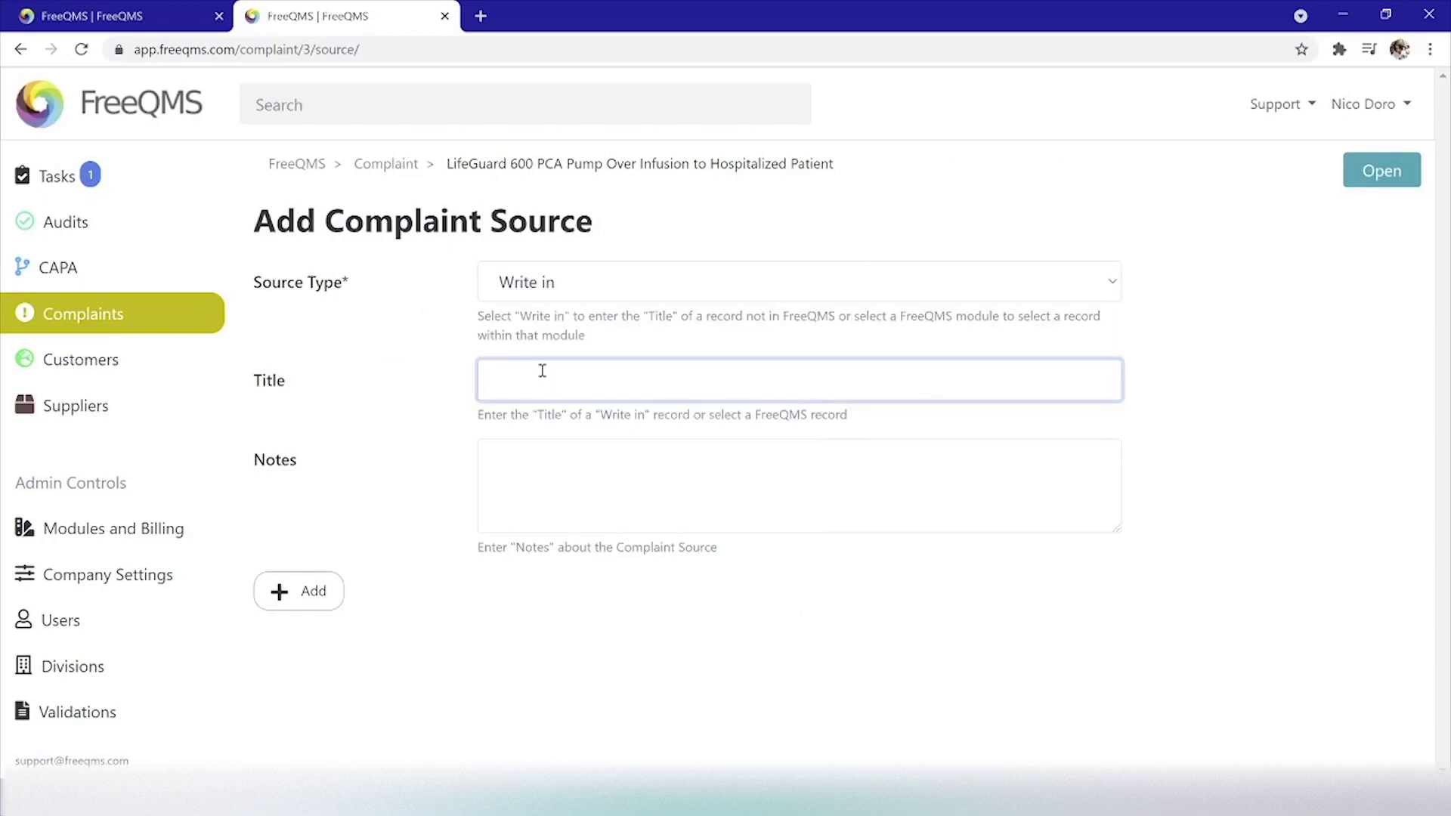
text(Overinfusion from)
key(ctrl+a)
text(Over infusion from Deer Valley)
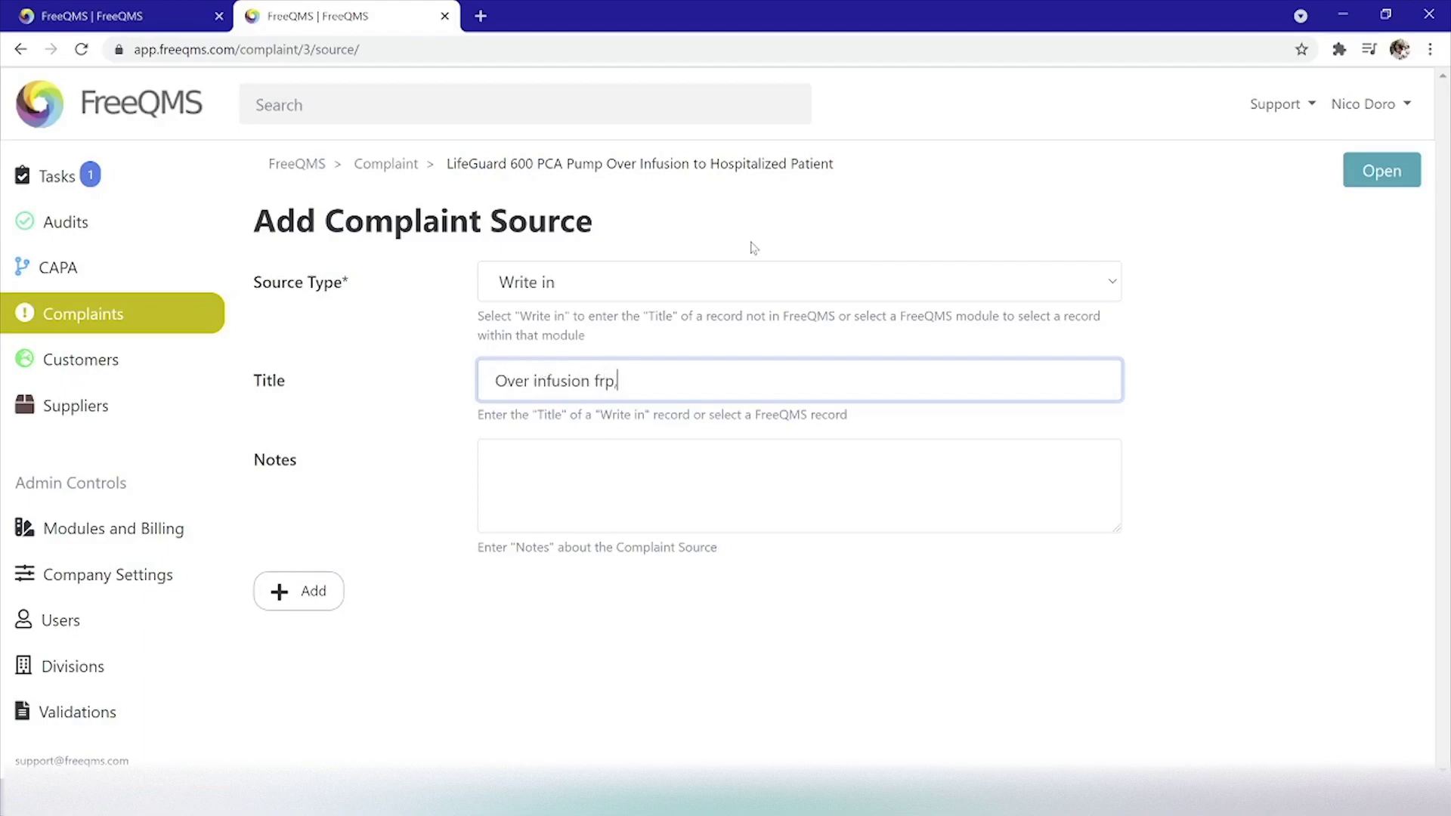
Step: Note Deer Valley Hospital's morphine over infusion report, Part 600-XYX Serial 9005000-PCA, and save the source
click(612, 500)
text(Received ema)
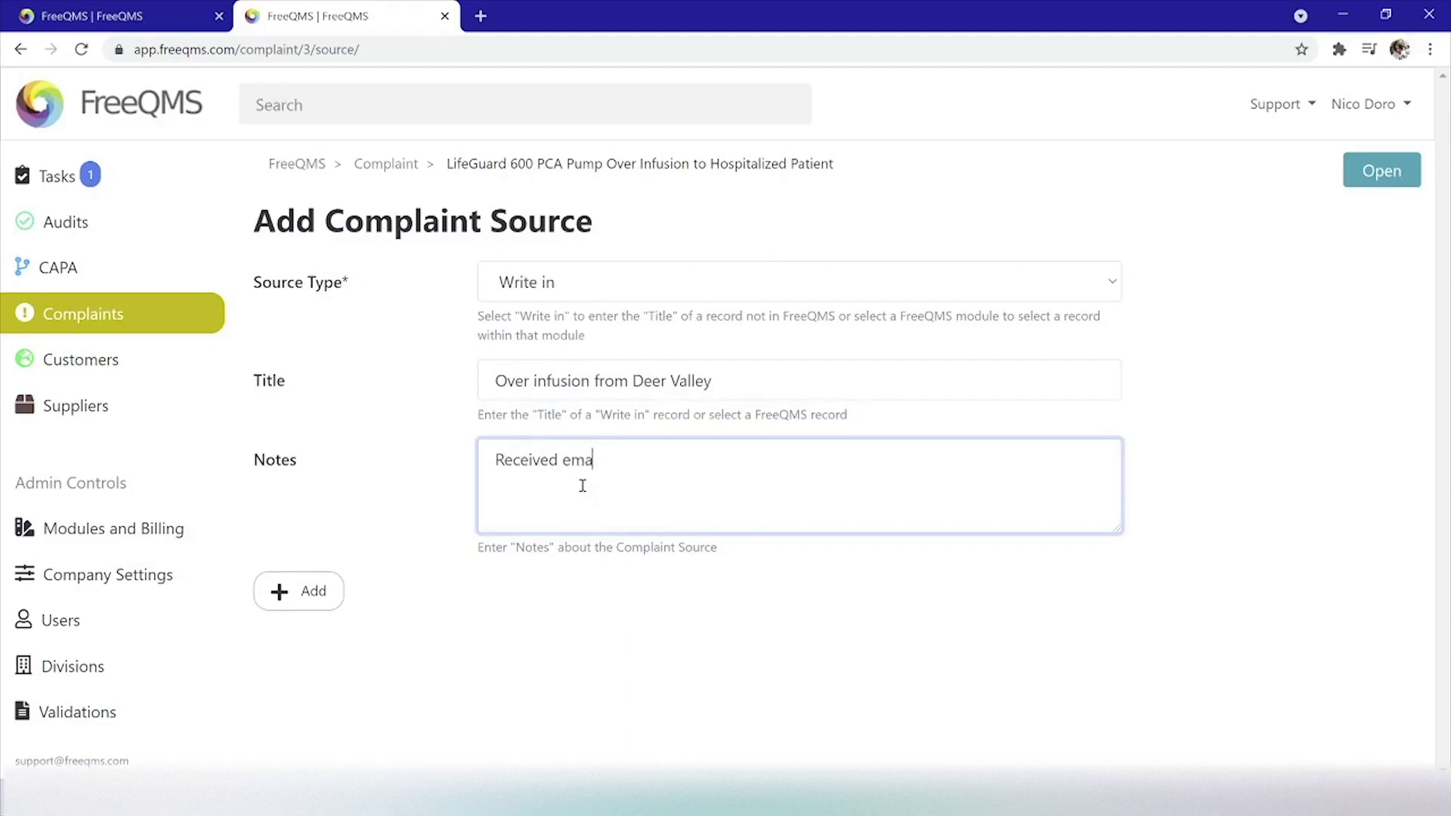
text(il from Deer Valley H)
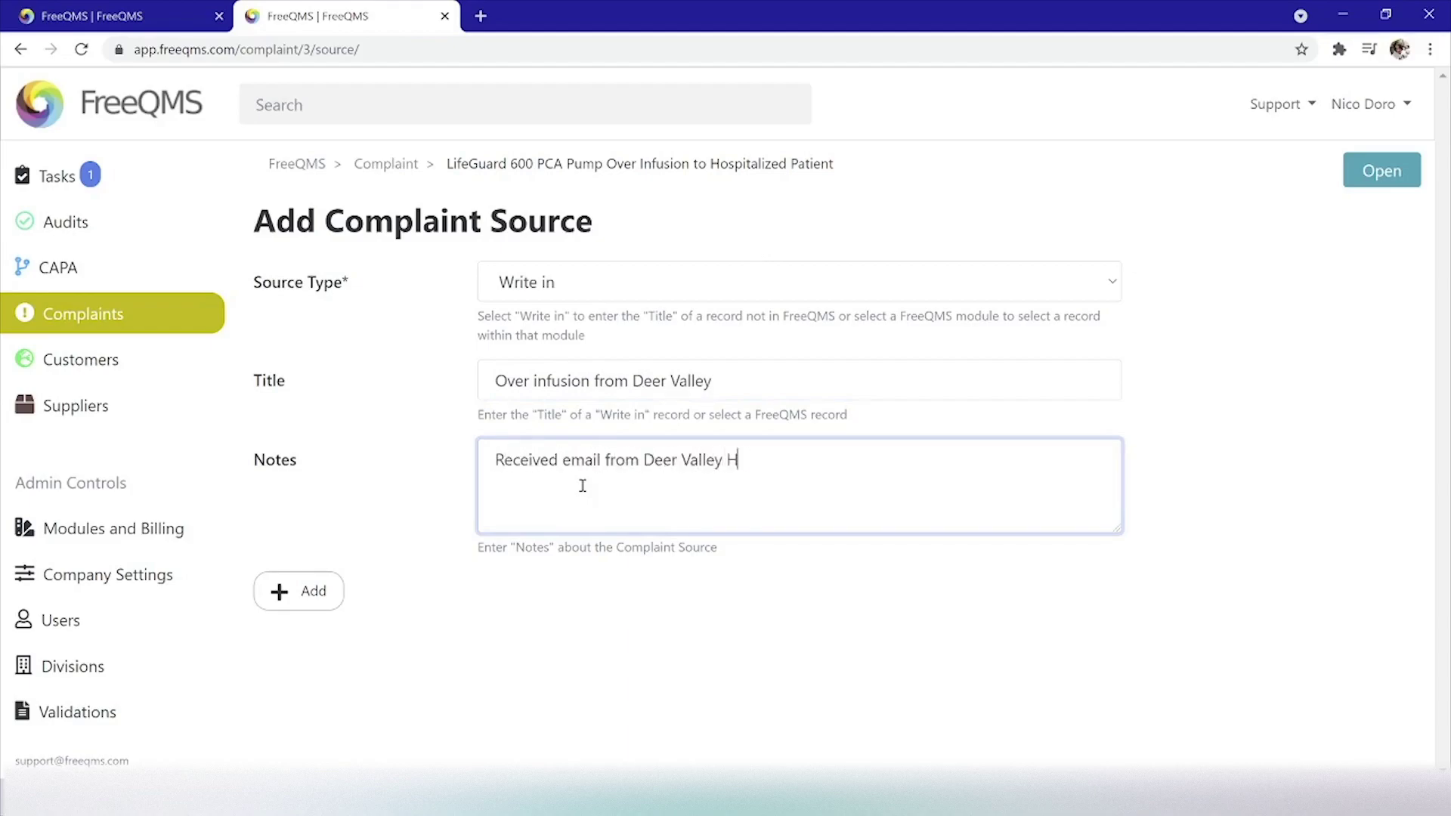
text(ospital, documenting the over)
key(BackSpace)
key(BackSpace)
key(BackSpace)
key(BackSpace)
key(BackSpace)
key(BackSpace)
key(BackSpace)
key(BackSpace)
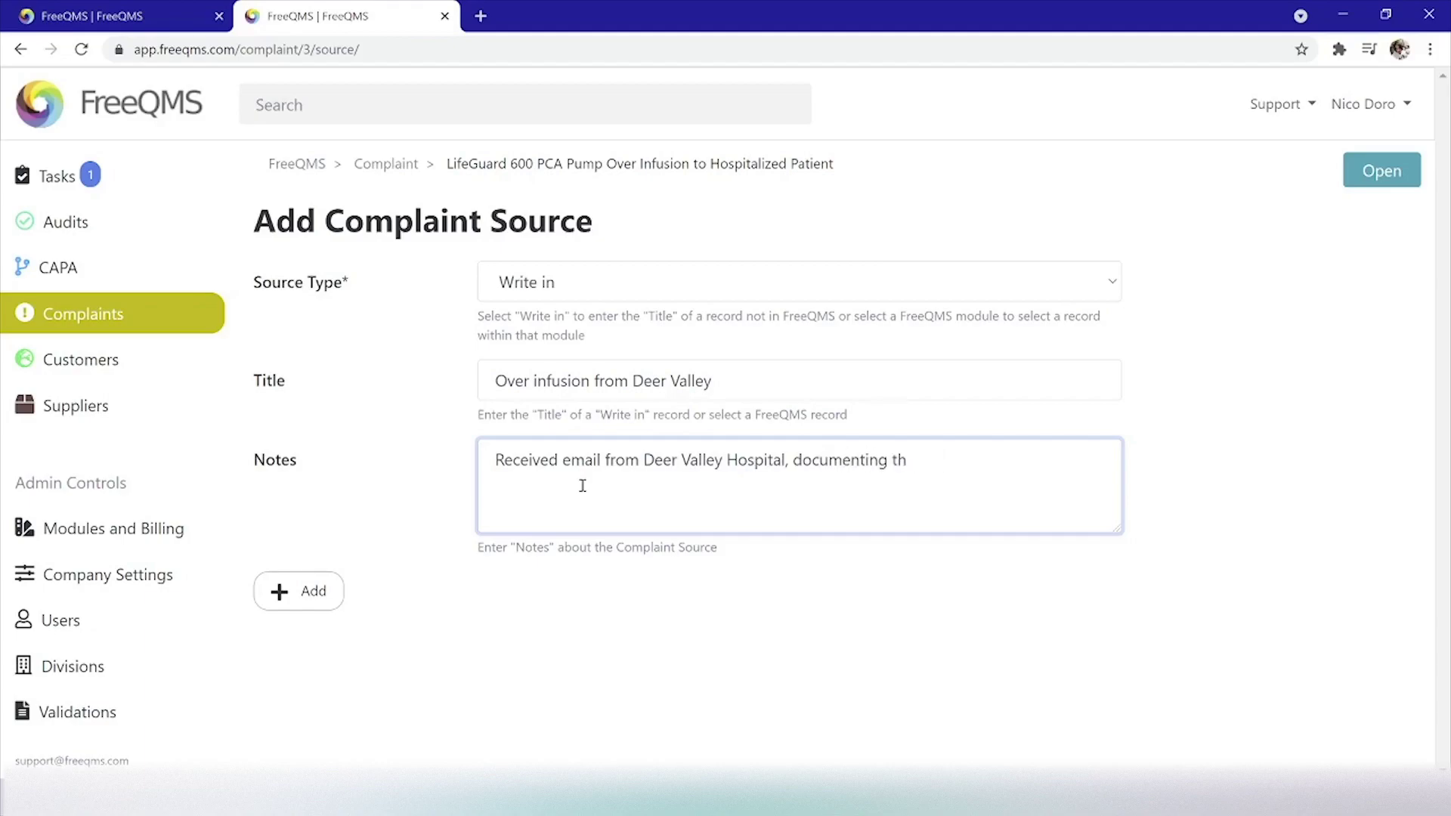
text(a patient's over infusion of Mor)
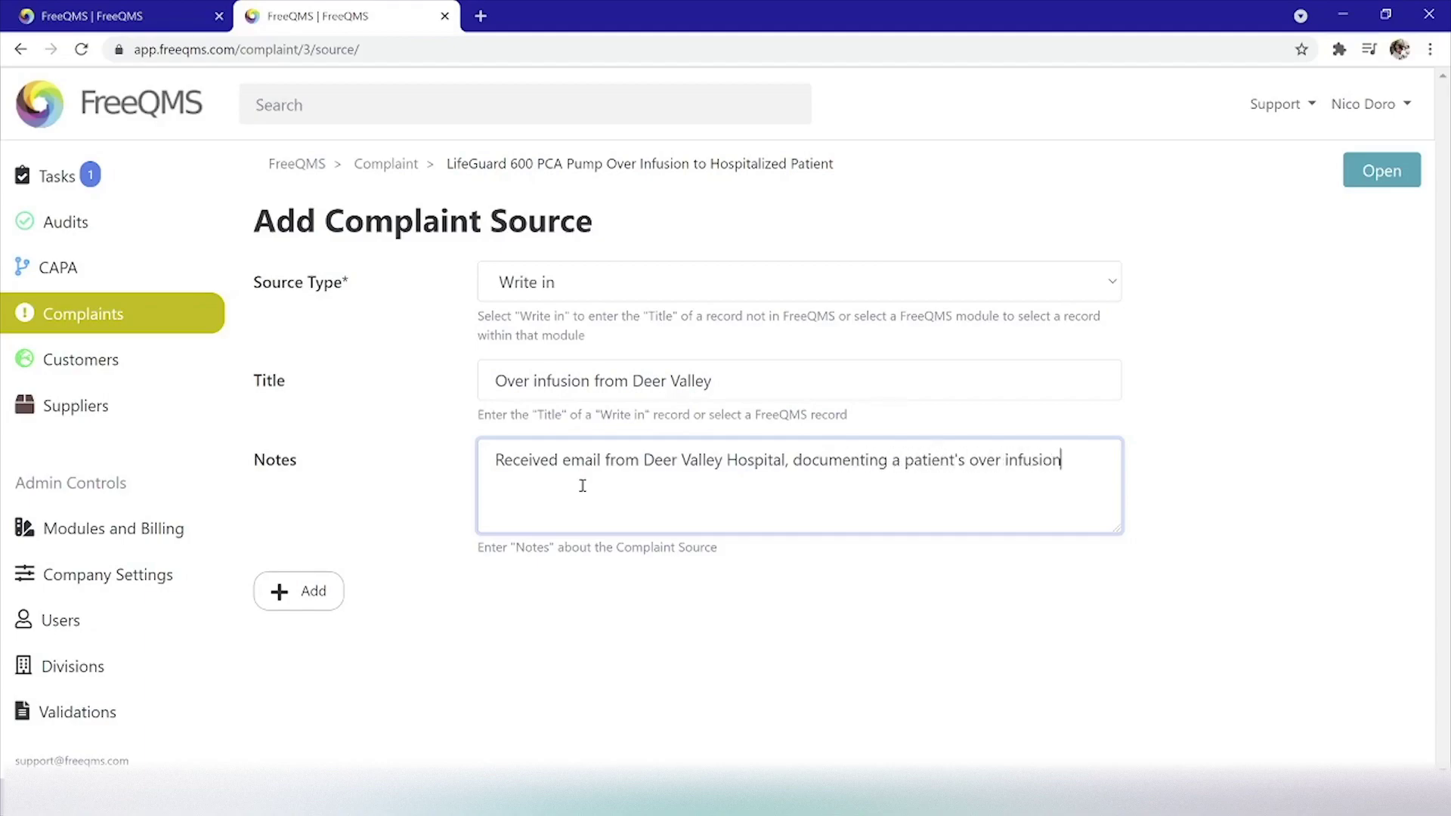
text(via. our product, Li)
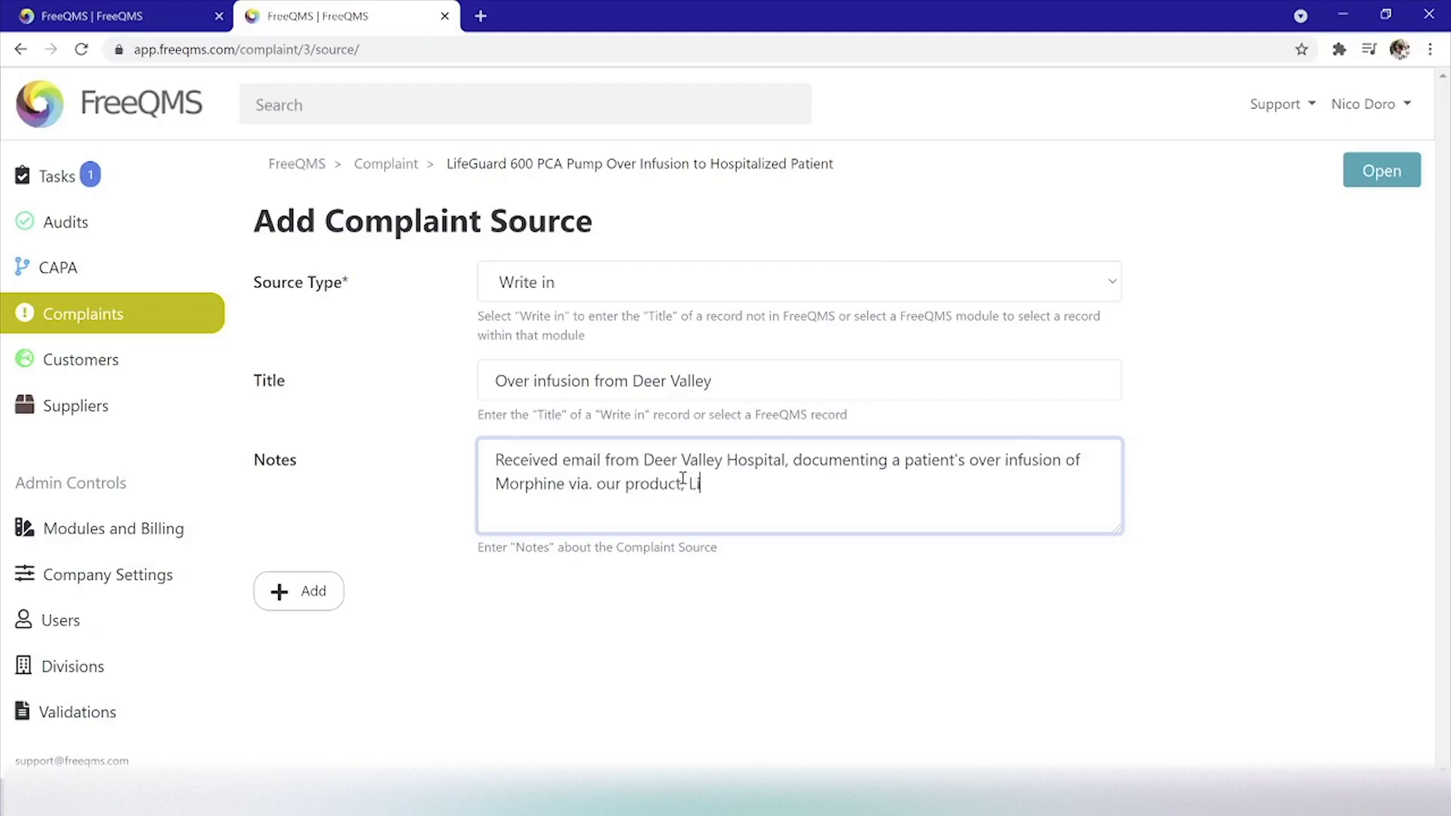
text(feGuard 600 PCA Pump Par)
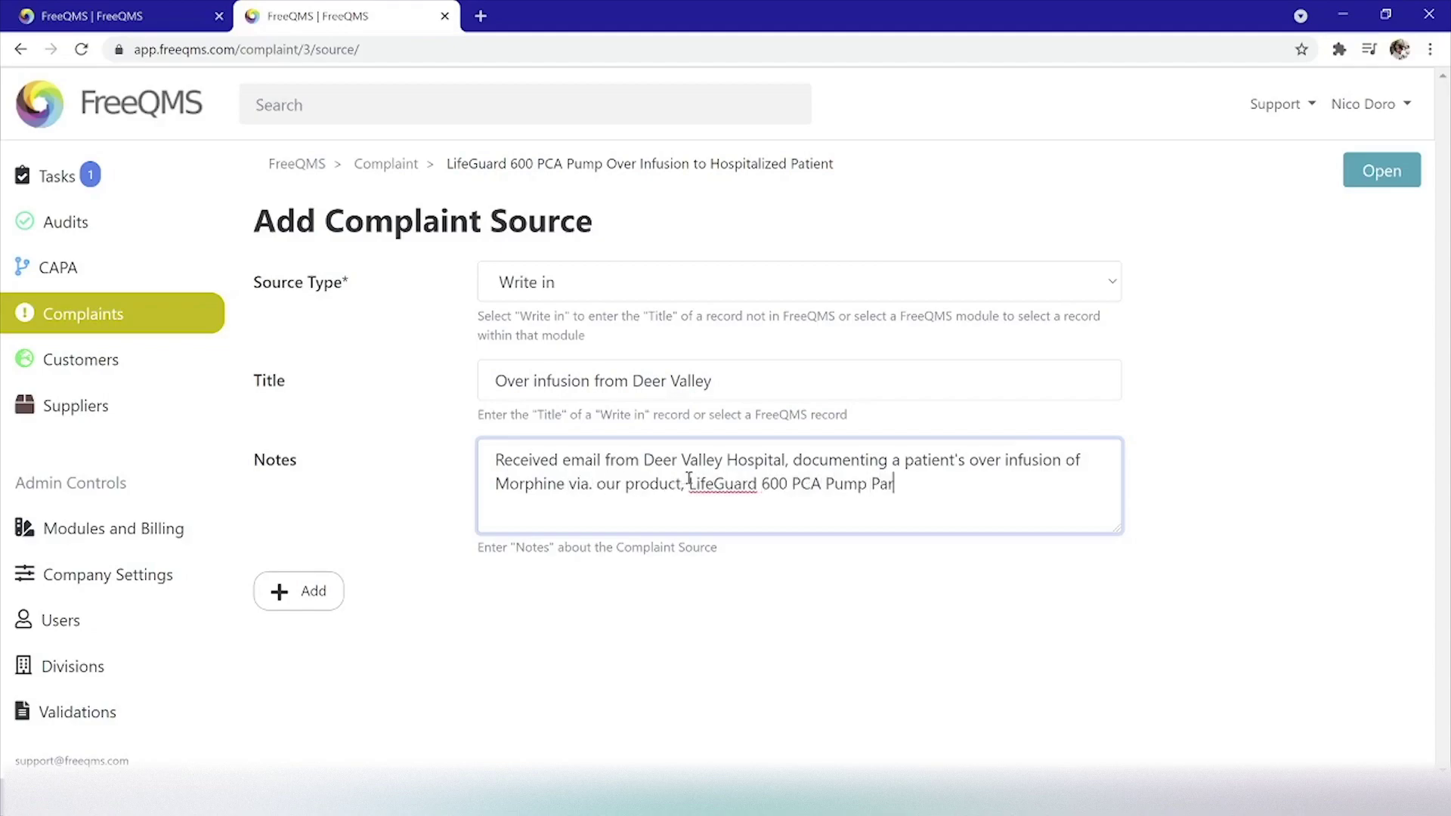
text(t 600-XYX Serial 9005000-PCA)
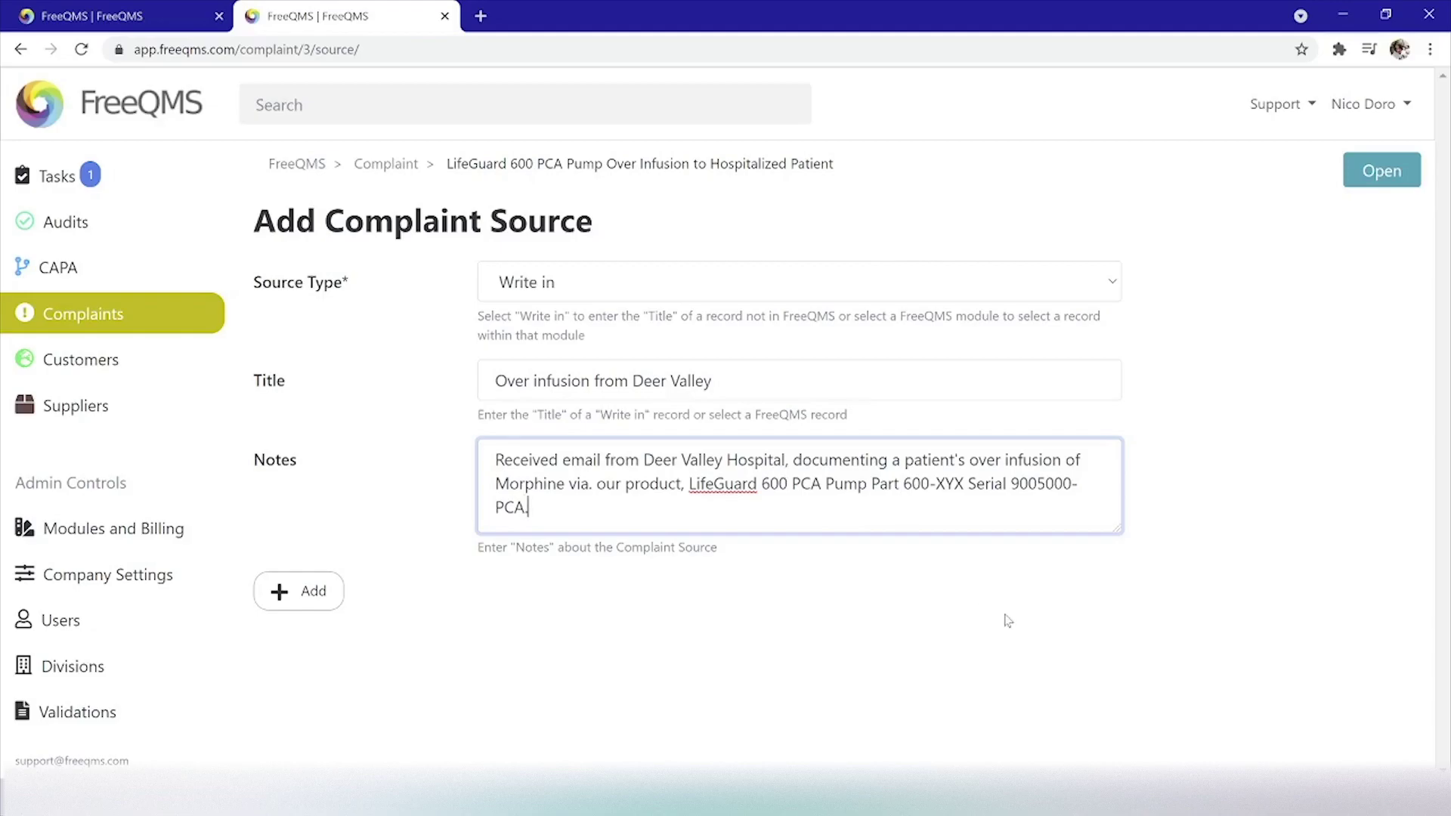
text(.)
click(288, 603)
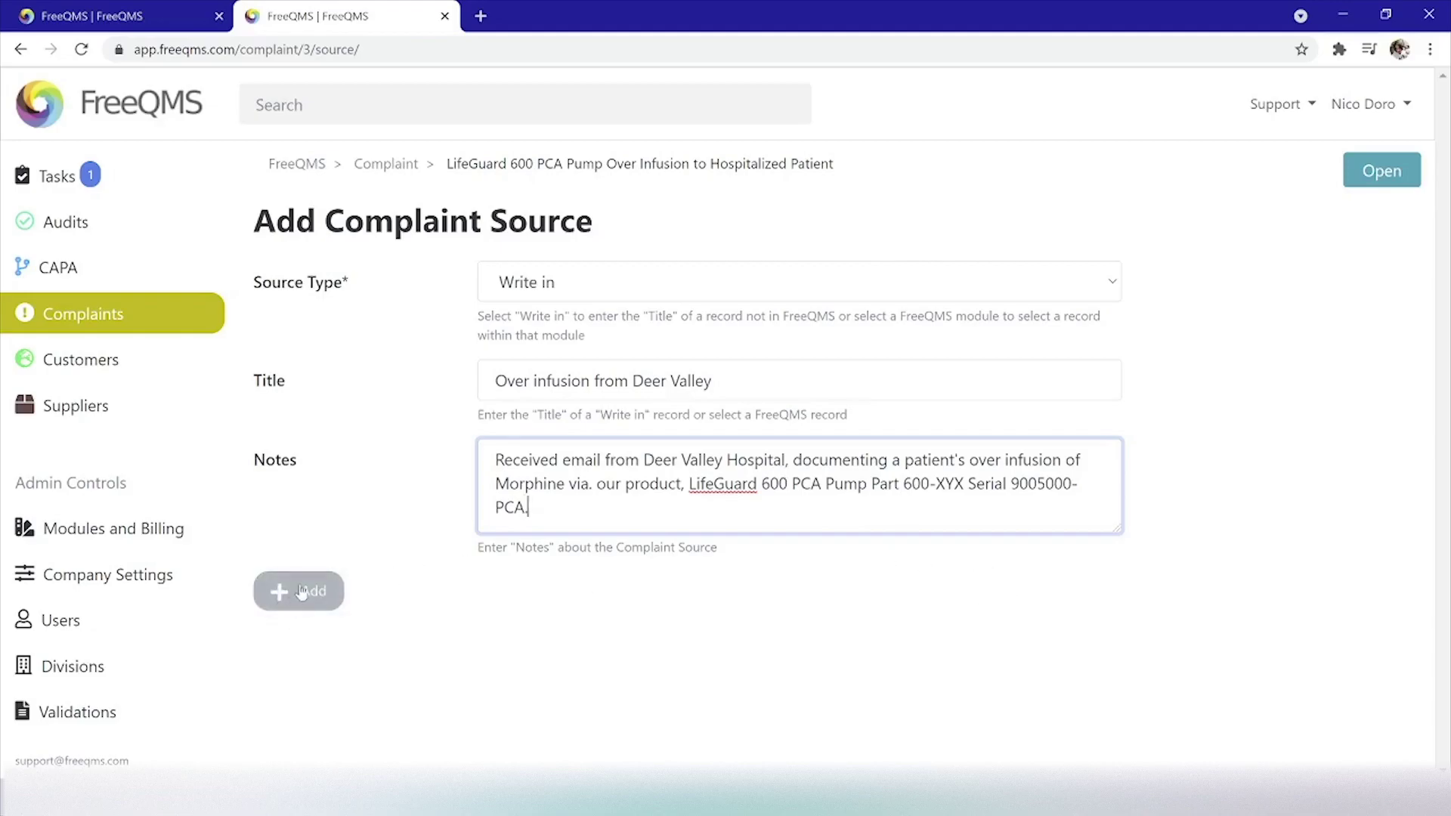
scroll(574, 299, down, 10)
scroll(527, 297, down, 4)
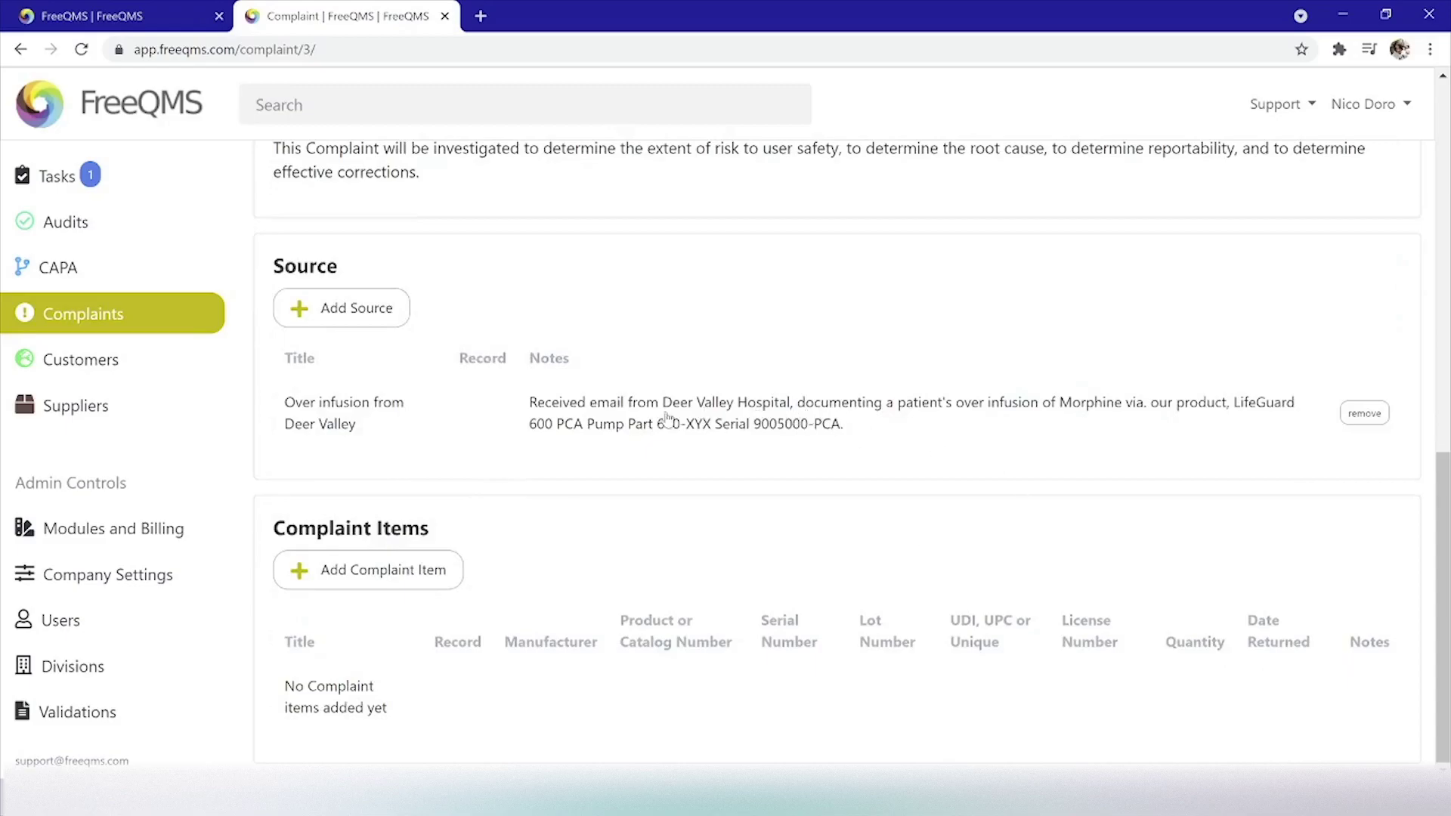
Step: Start a Write in complaint item titled 'LifeGuard Over Infusion'
click(406, 587)
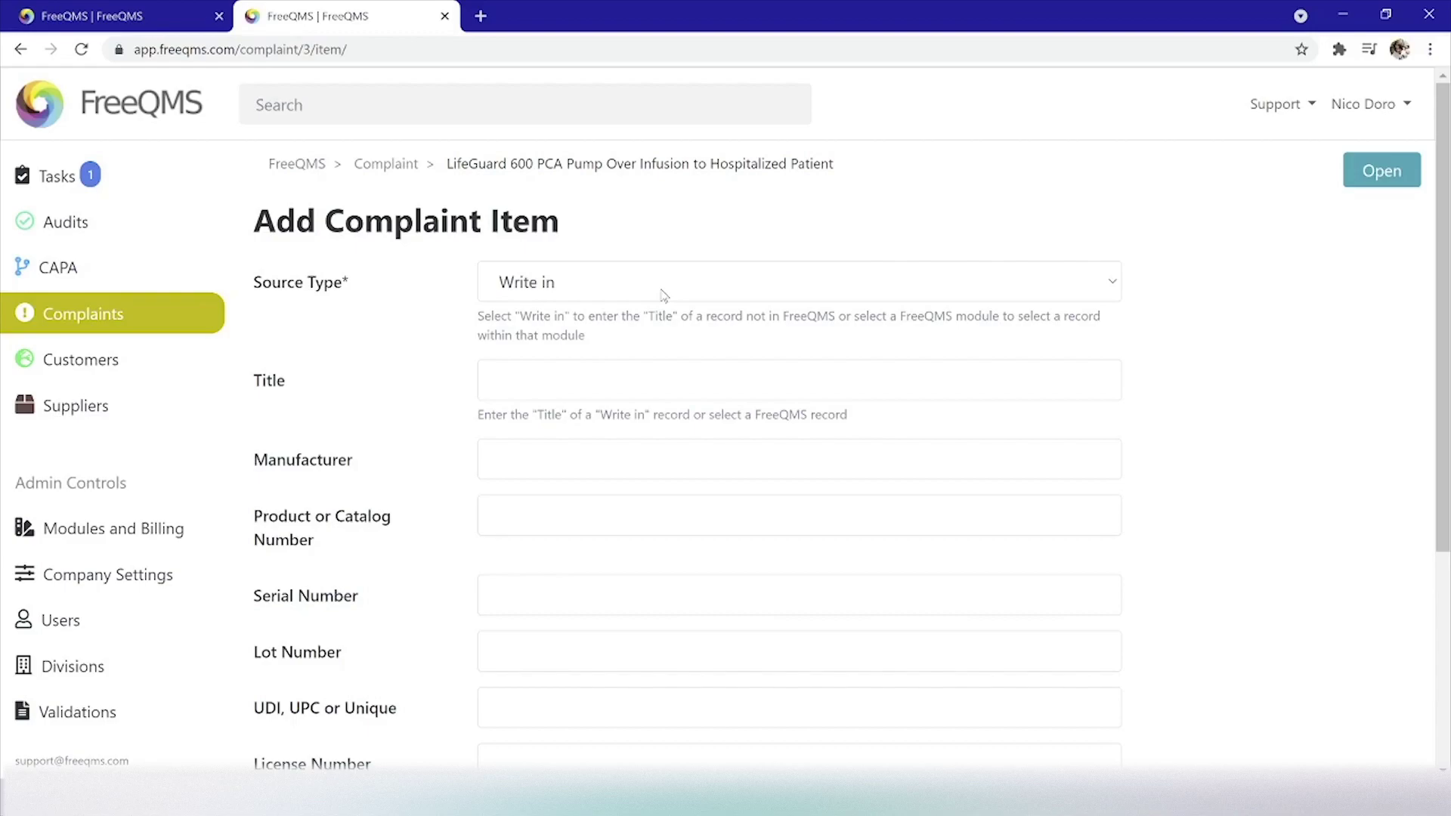
click(661, 295)
click(573, 368)
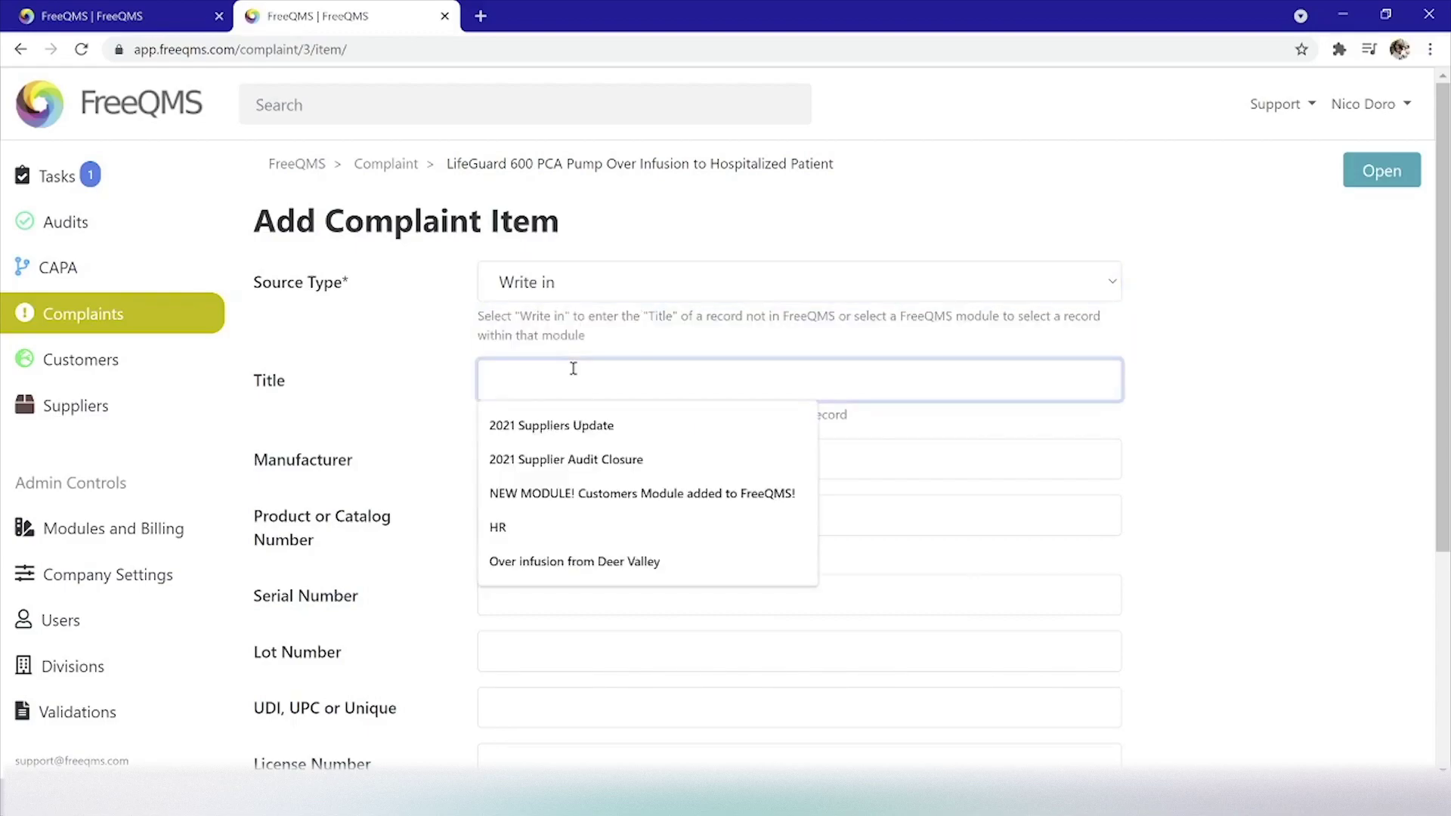
text(LifeGuard Over Infusion)
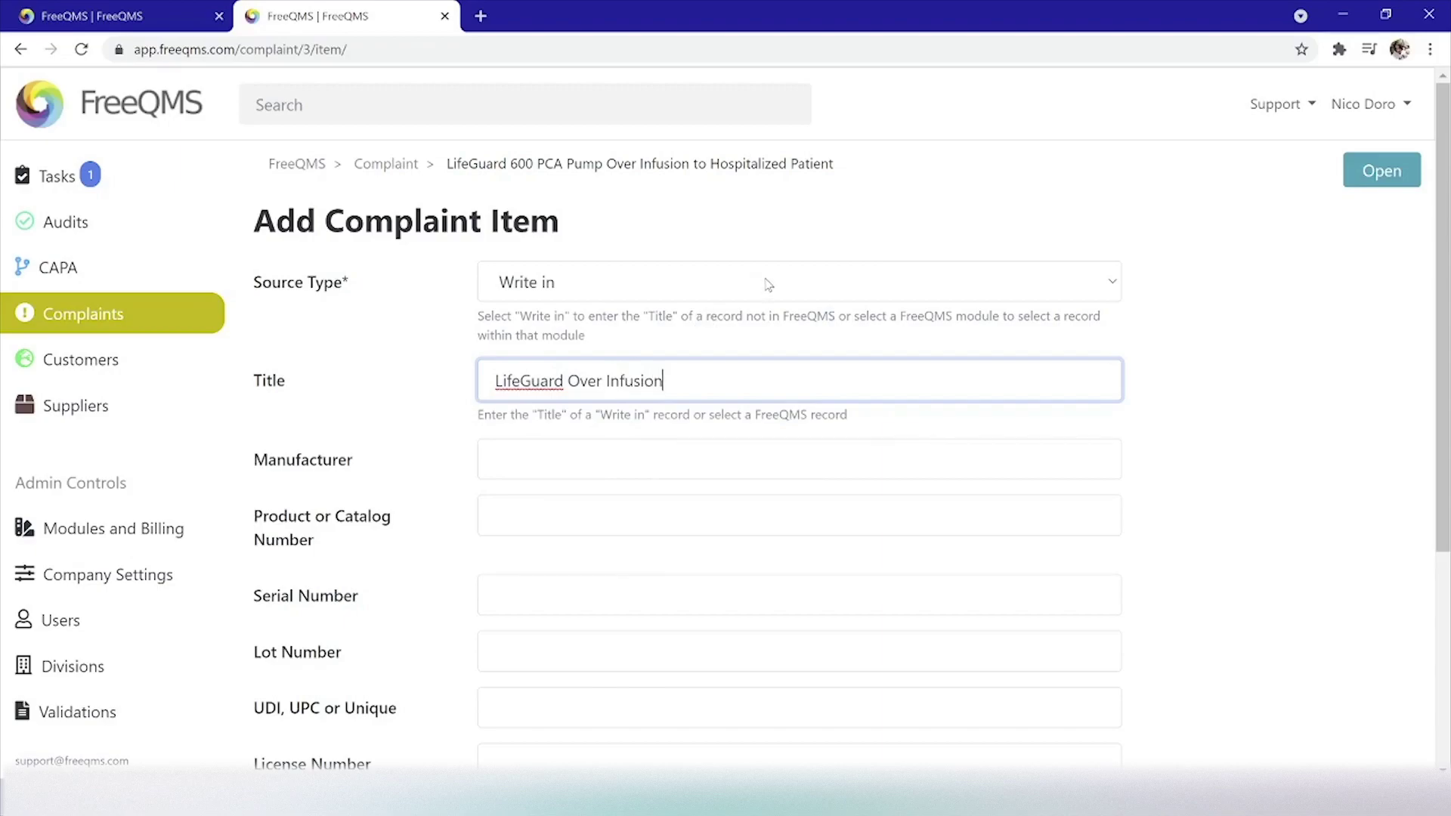
Step: Enter manufacturer Example Manufacturing Co., product Exe5000 and serial 9005000-PCA
click(543, 458)
text(Example Manufacturing)
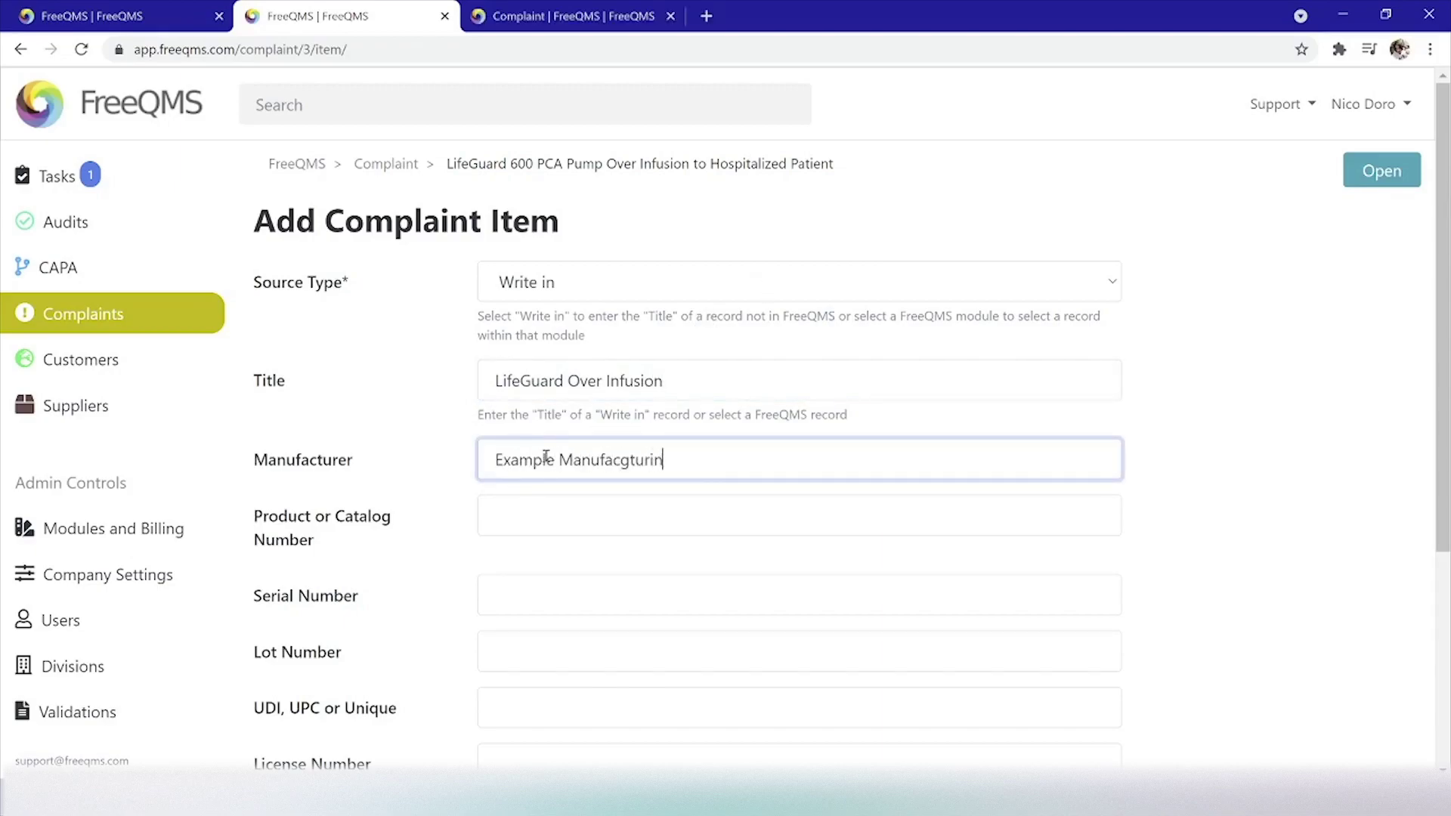
key(BackSpace)
key(BackSpace)
key(BackSpace)
key(BackSpace)
key(BackSpace)
text(uring Co.)
click(611, 503)
text(E)
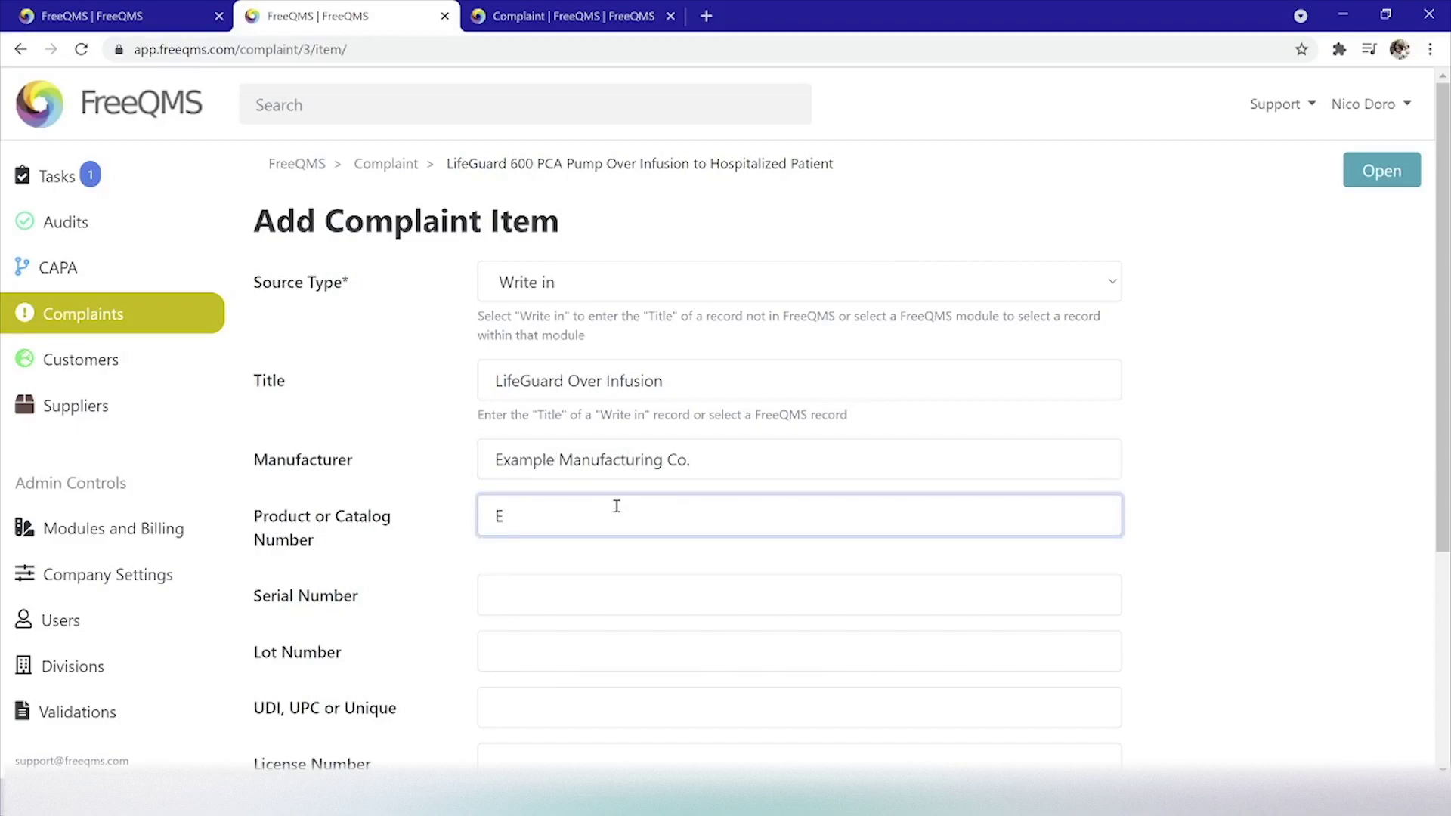
text(xe5000)
key(Tab)
text(9)
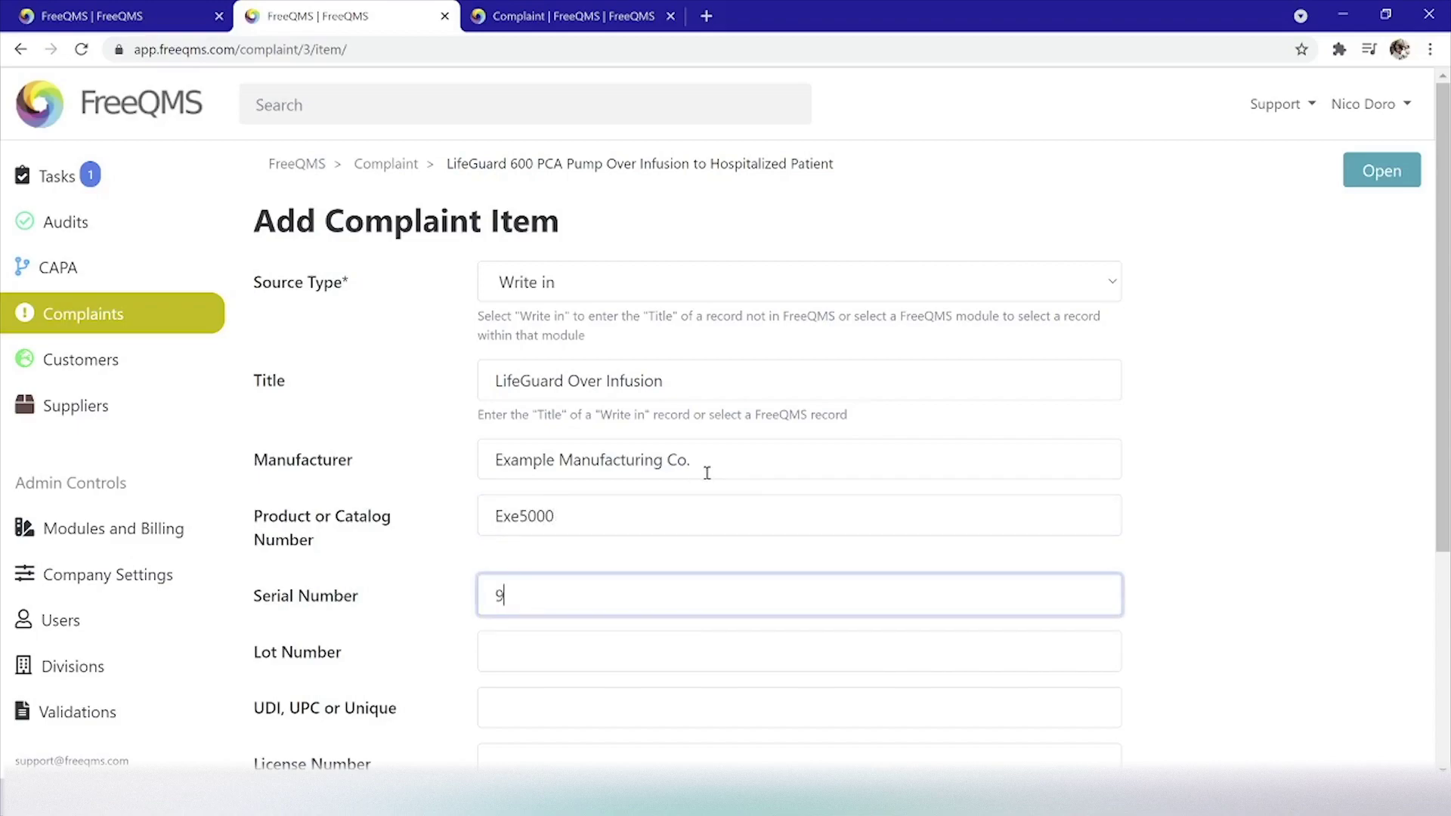
text(005000-PCA)
key(Tab)
Step: Enter lot 100-5000, UDI 500110, license LN1 and quantity 1 for the item
scroll(707, 473, down, 2)
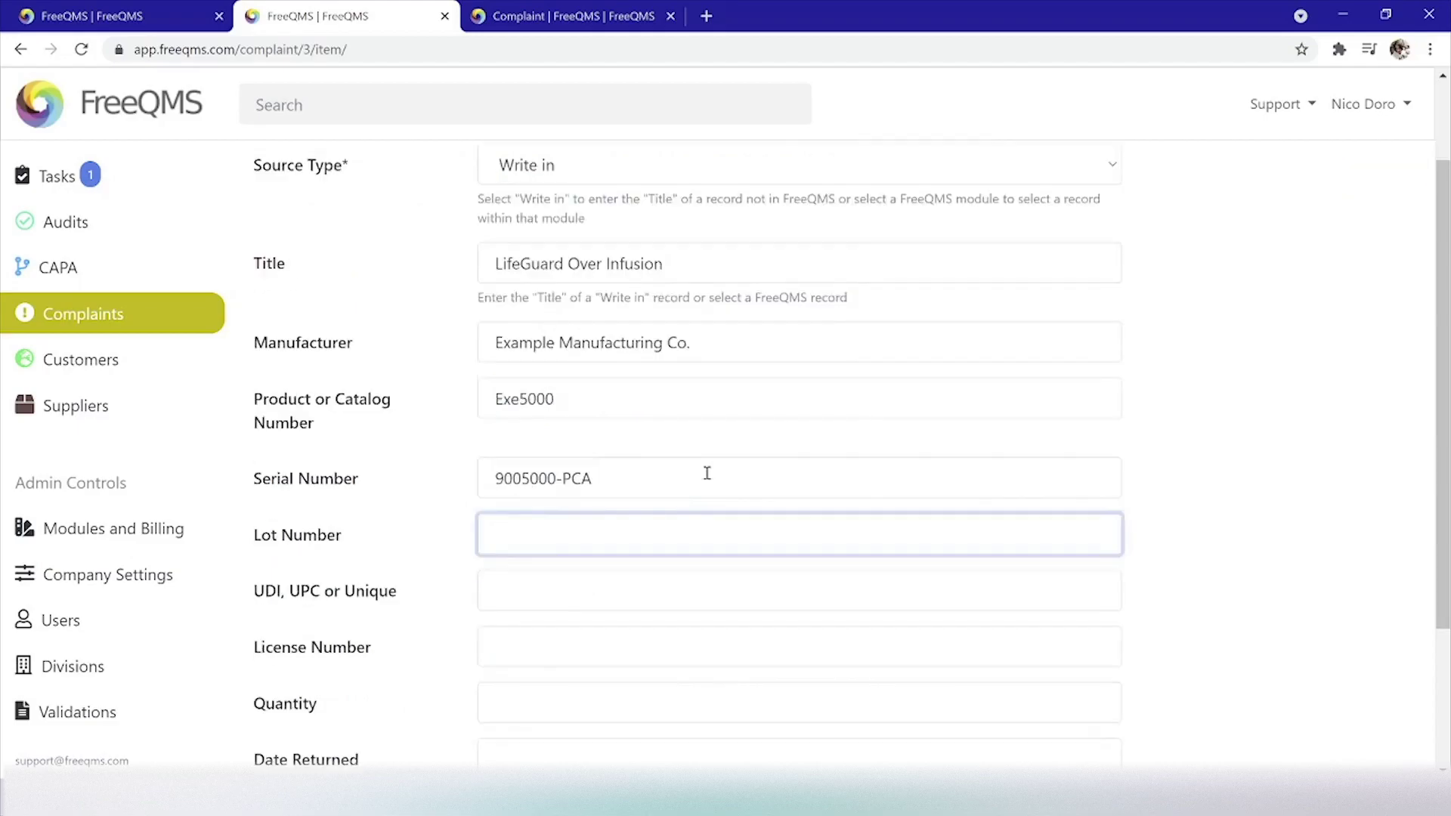
text(100-5000)
key(Tab)
text(5001)
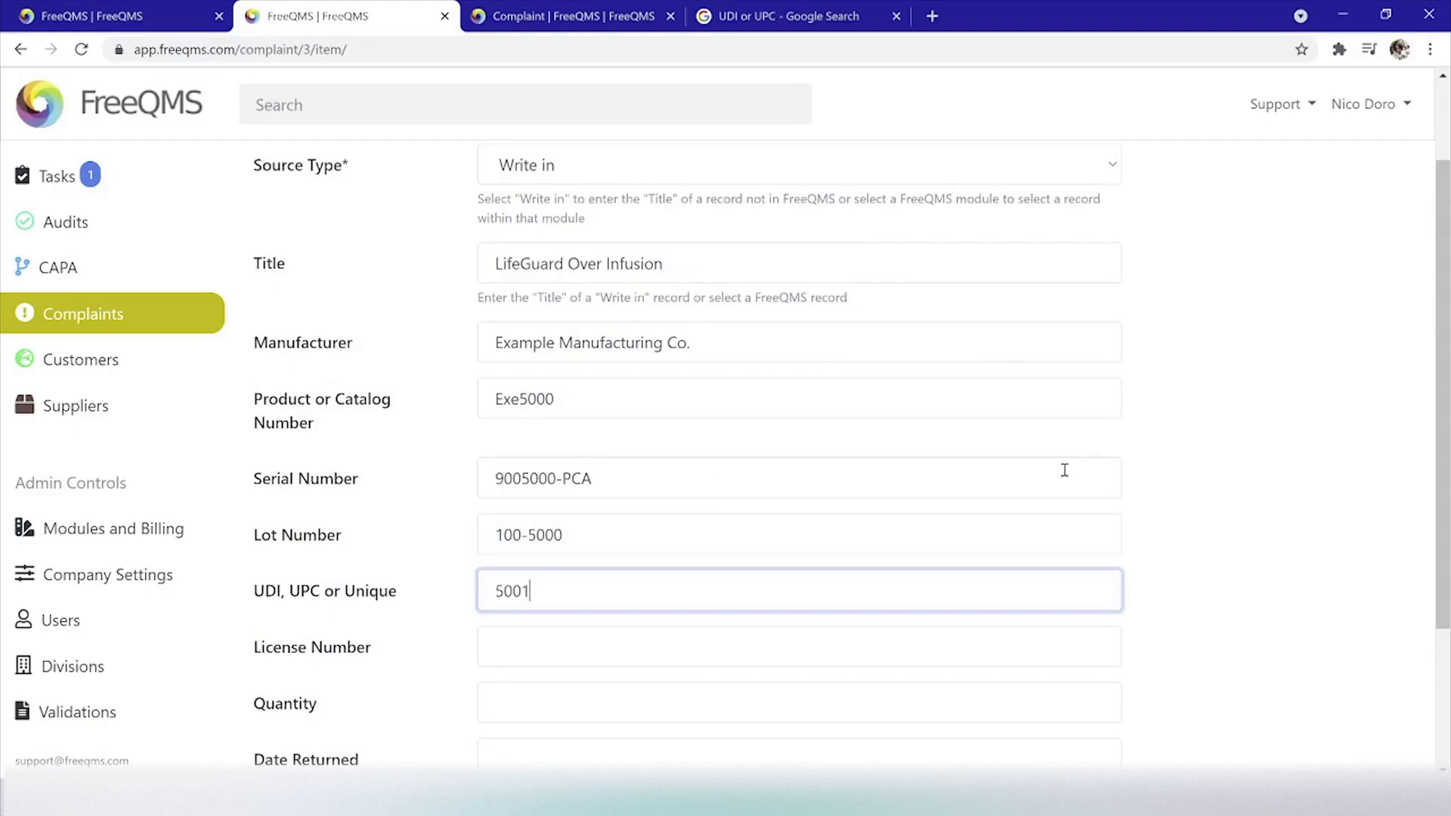
scroll(1064, 470, down, 1)
text(10)
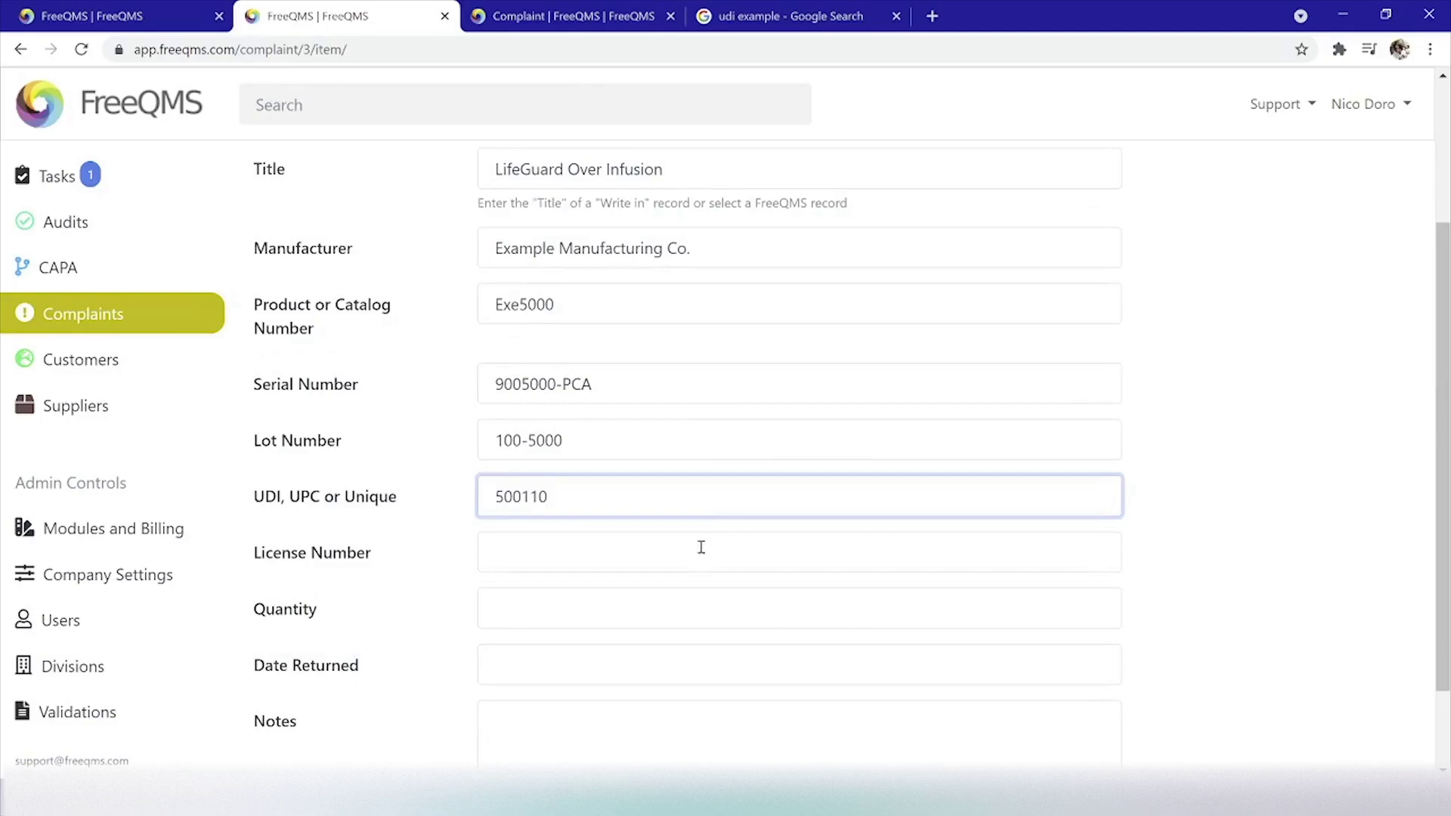
key(Tab)
text(LN)
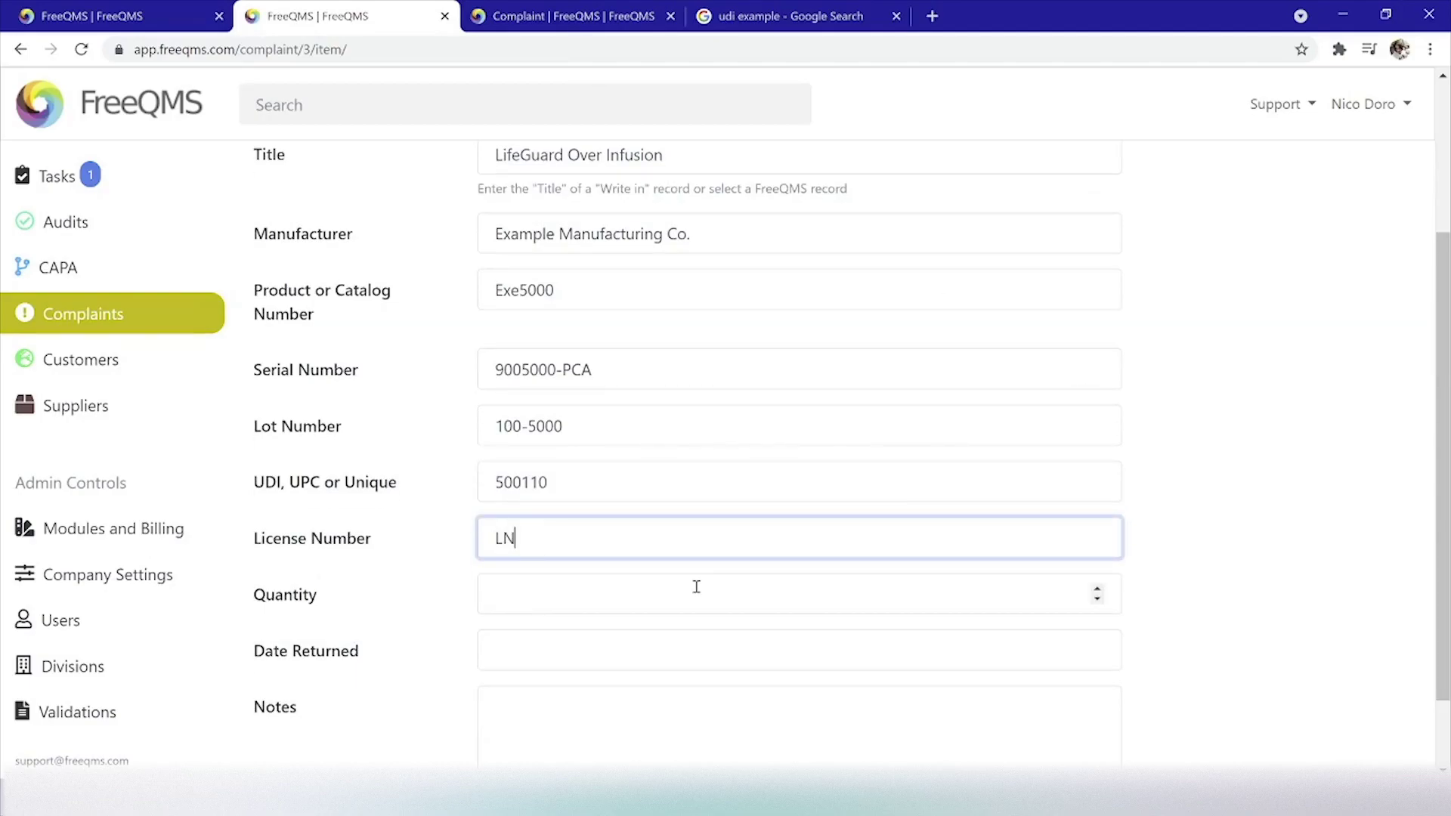
text(1)
scroll(528, 557, down, 1)
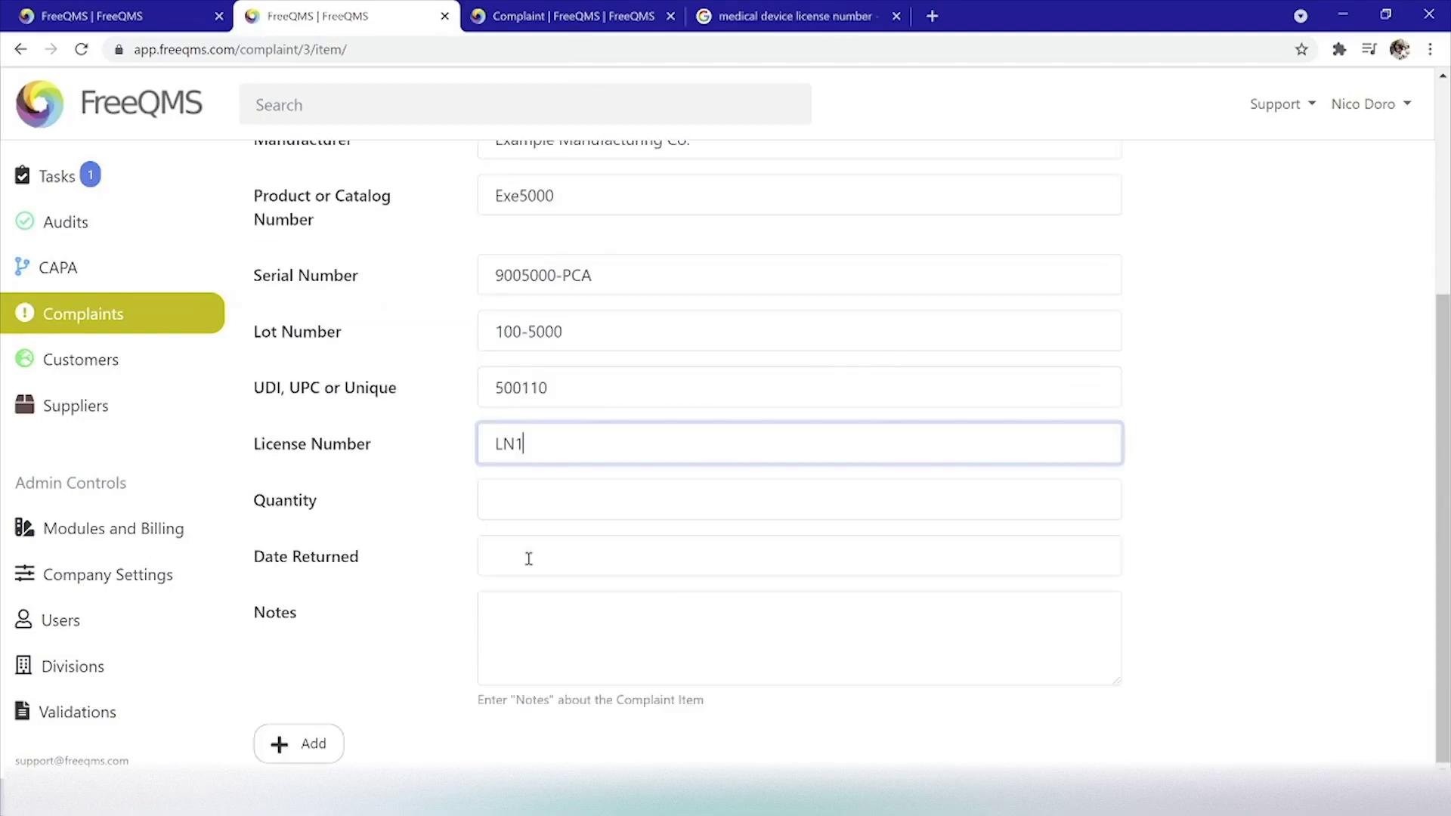
click(550, 508)
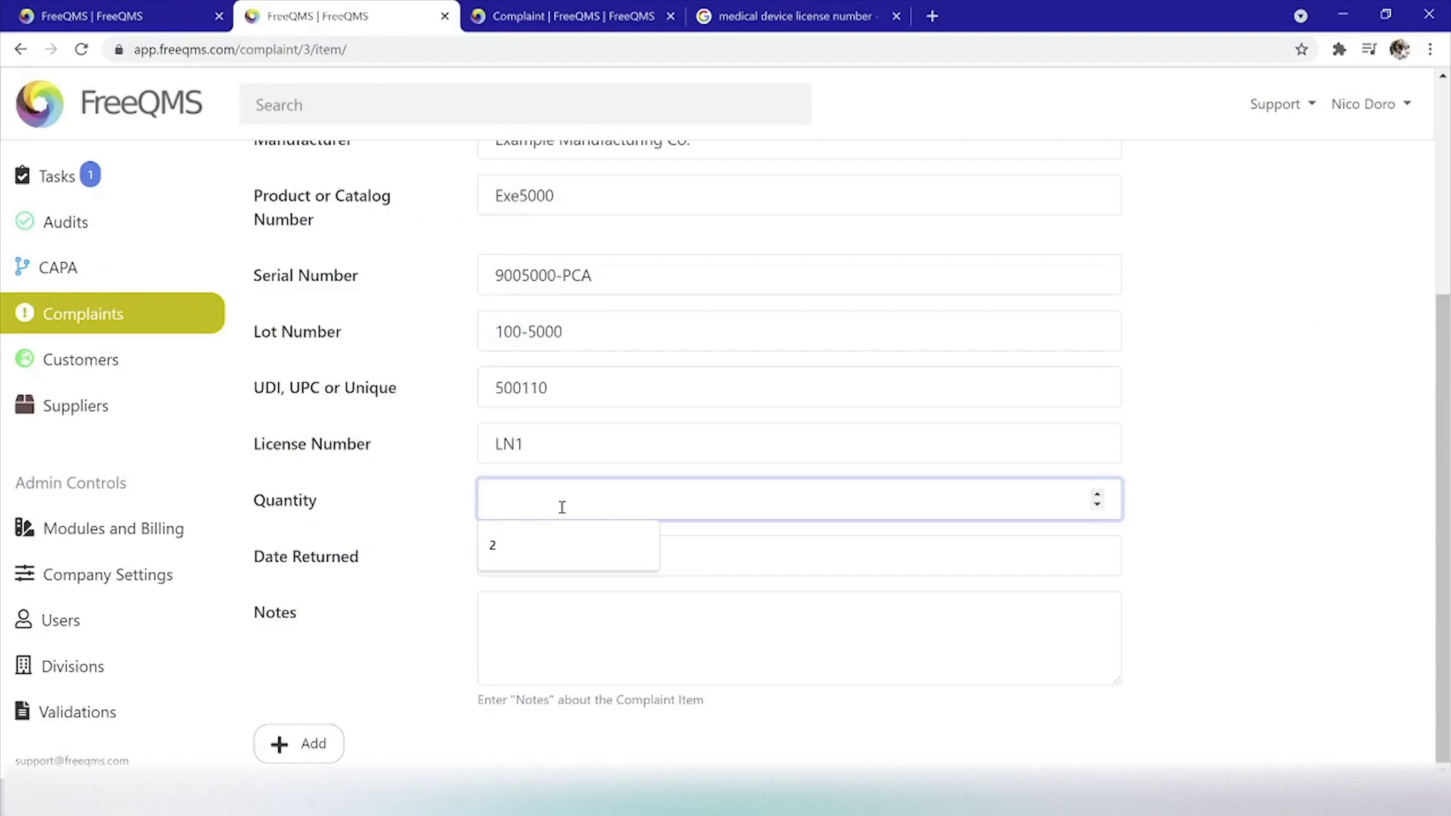
text(1)
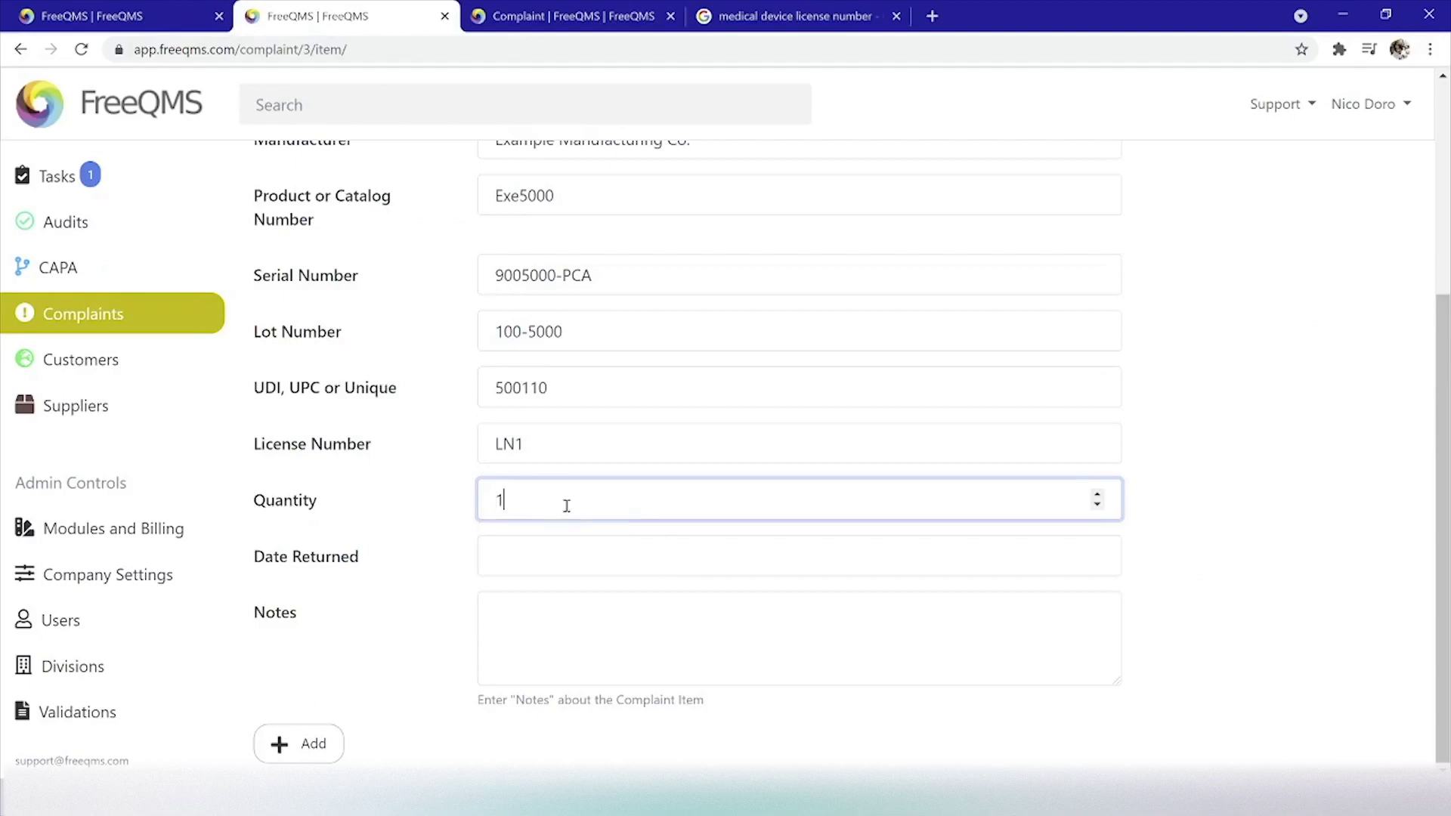
Step: Leave Date Returned empty, note the product return is still pending, and save the item
click(738, 551)
click(1263, 576)
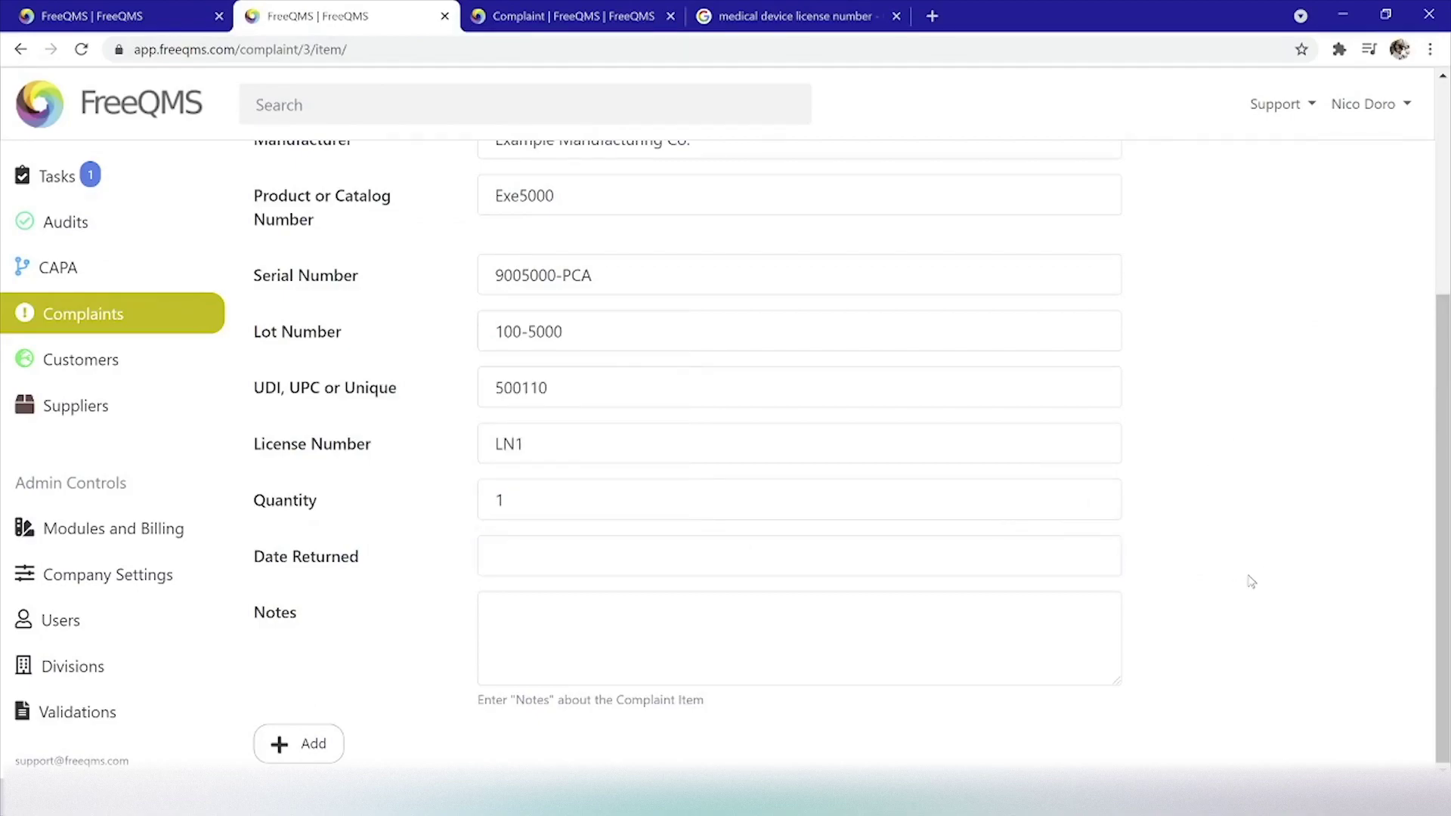
click(995, 636)
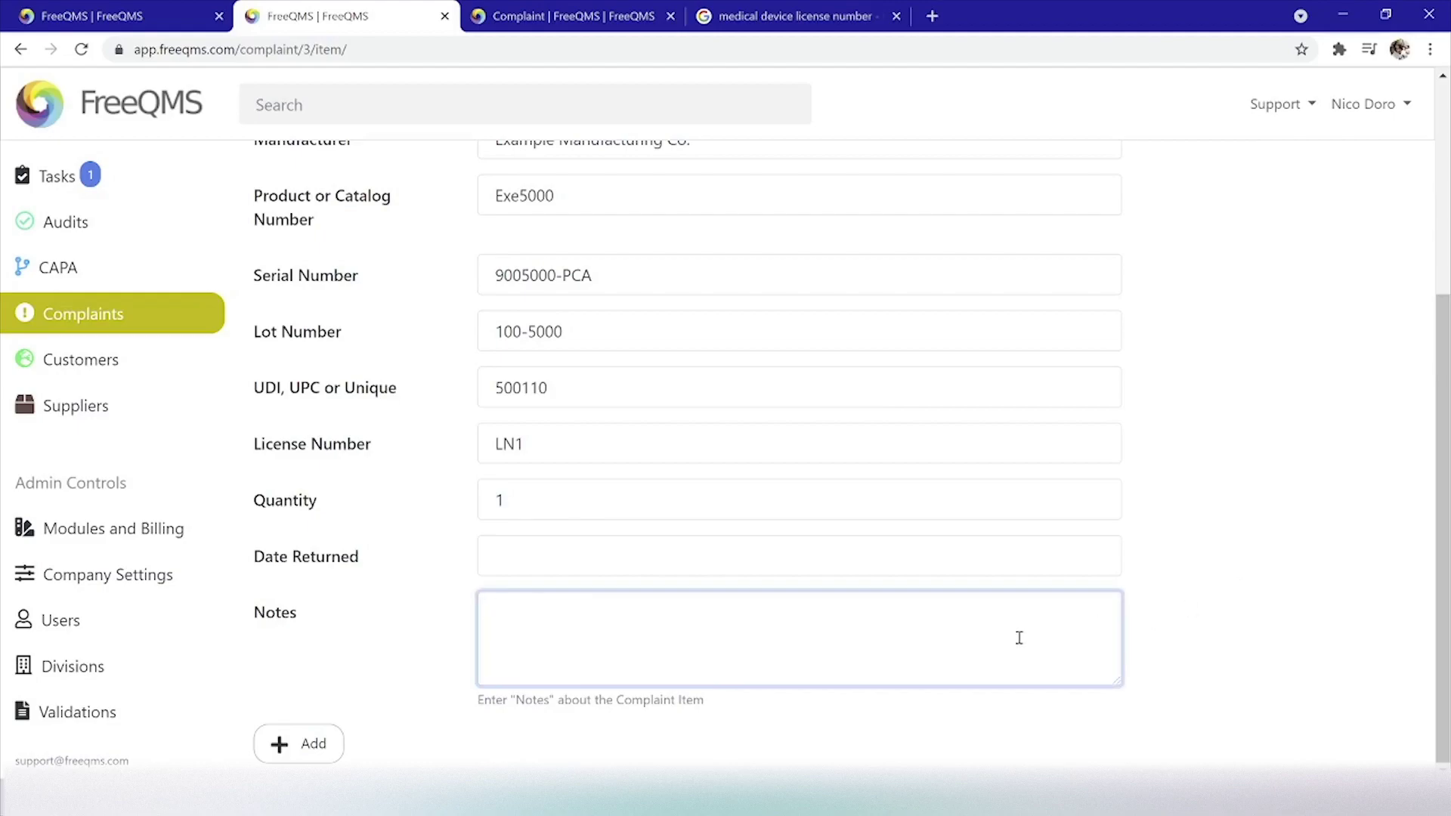
text(Still awaiting return of product - Deer VA)
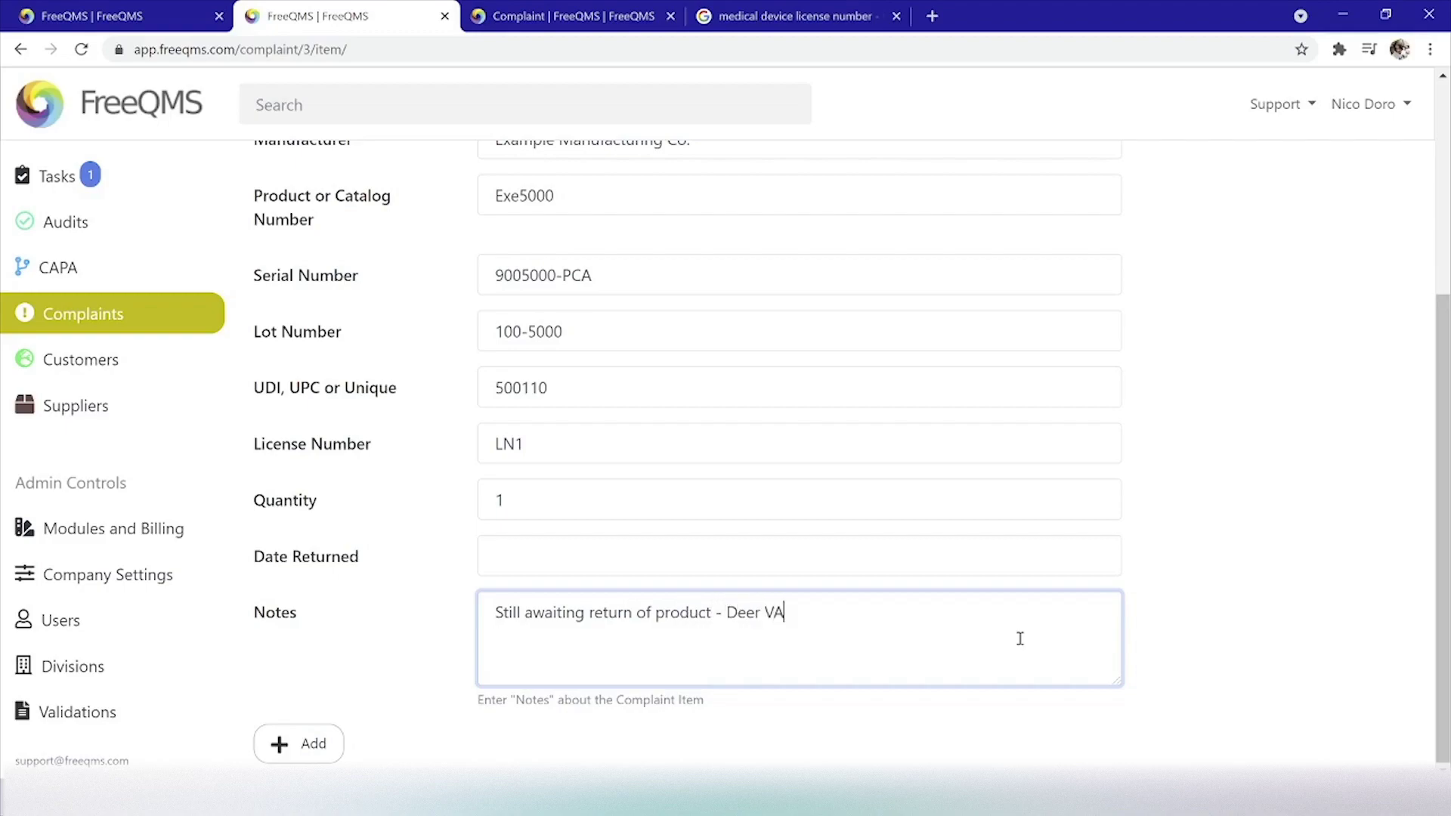
key(BackSpace)
text(alley Hospital has been in contact to arrange return)
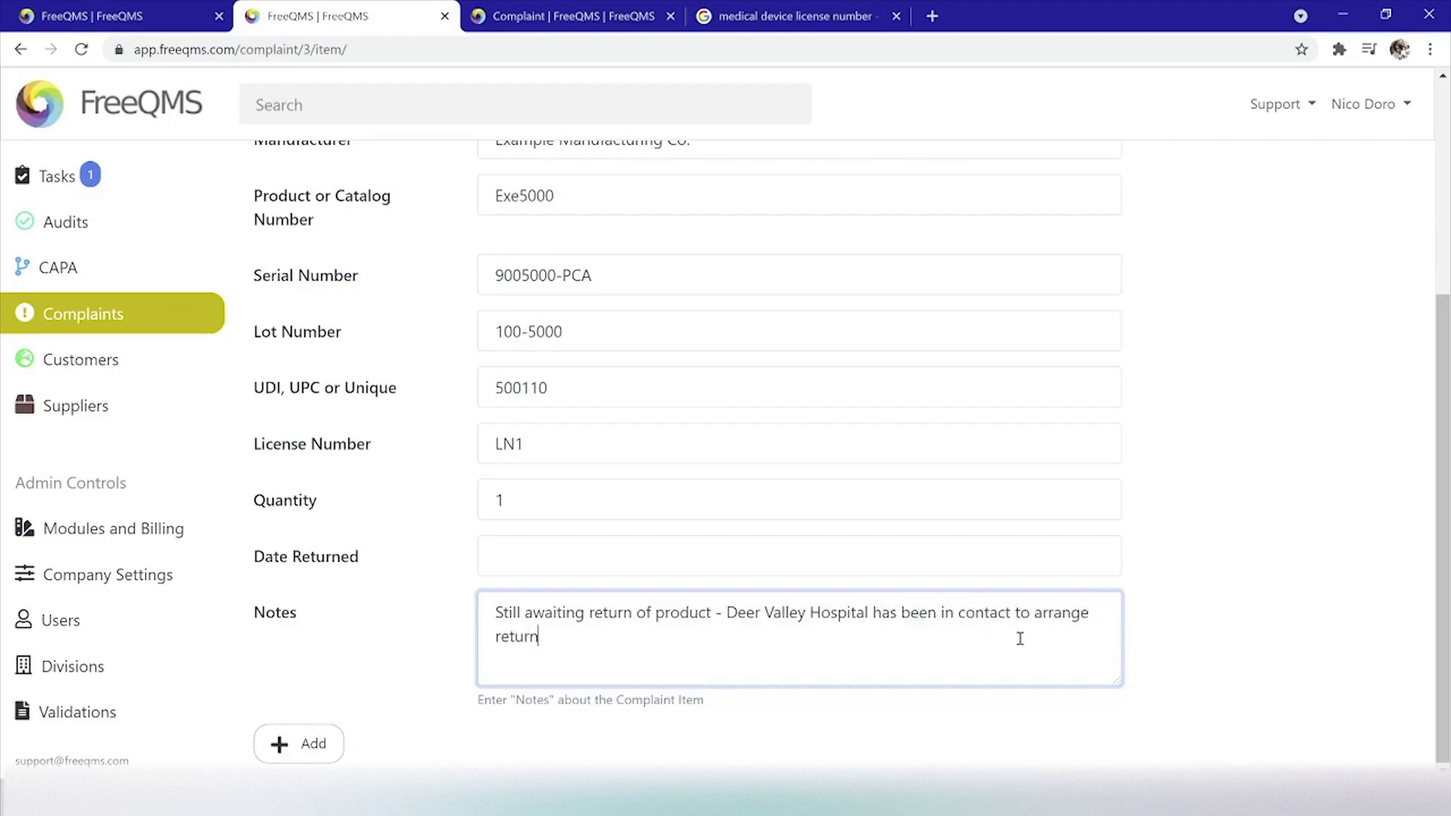
text( of product.)
click(296, 744)
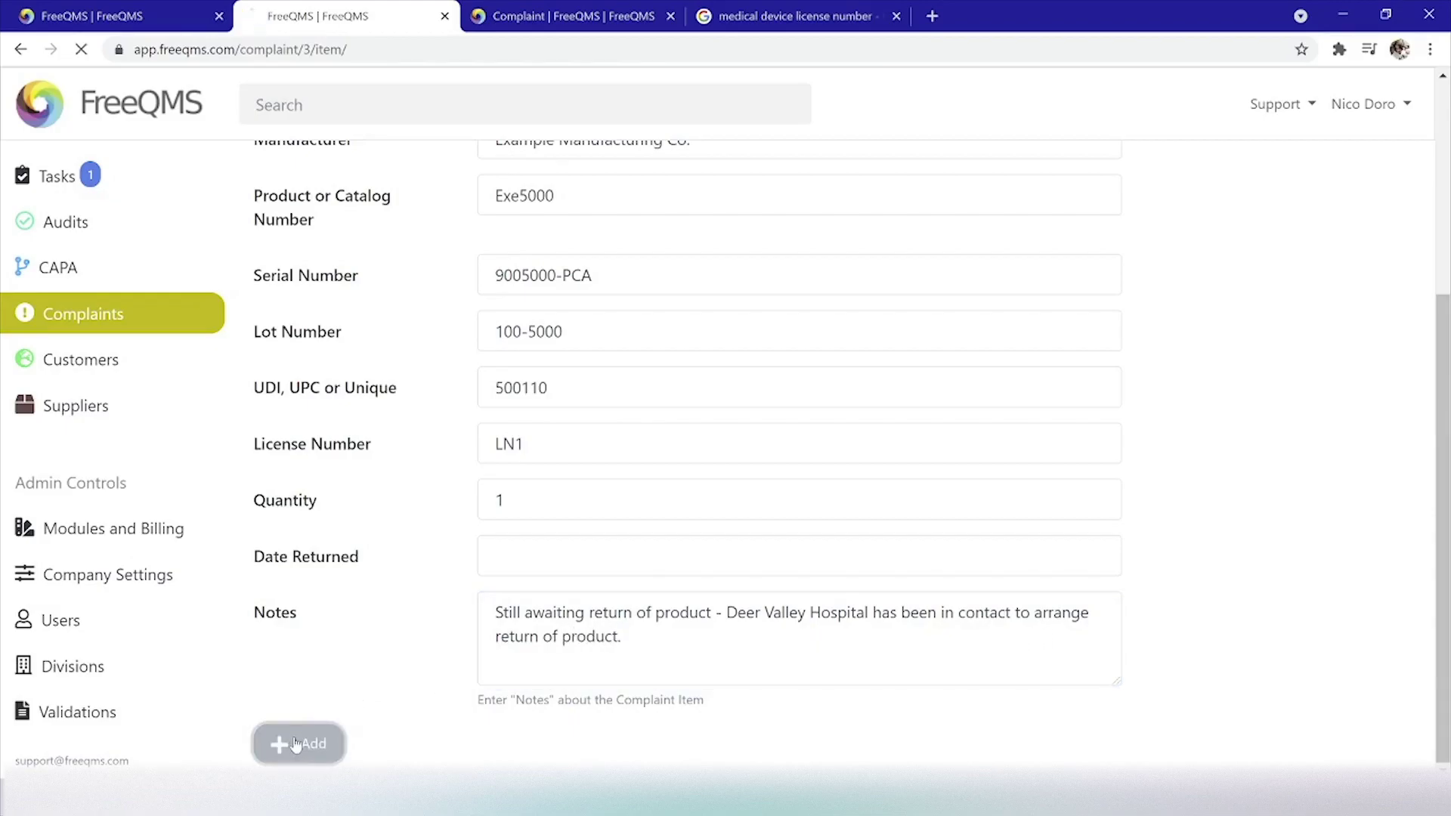